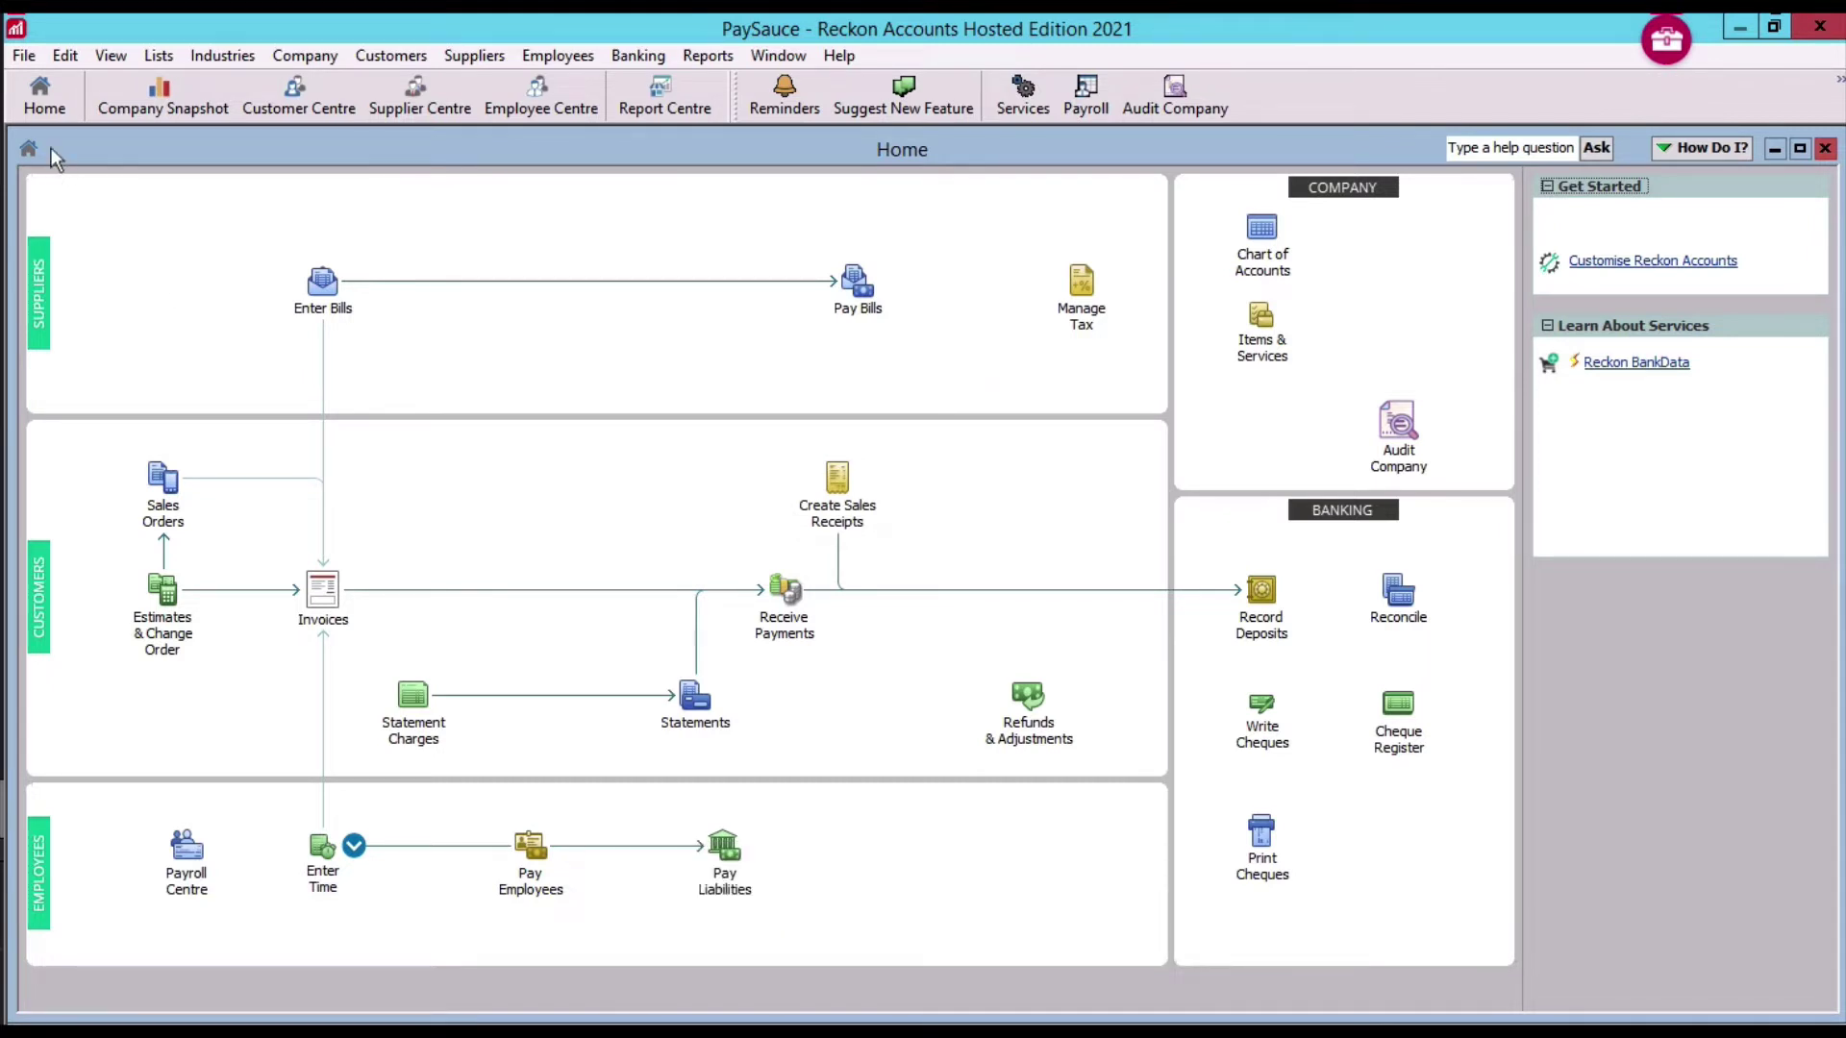
Choose Chart of Accounts, Customer, Employee, Class lists and Payroll Items for IIF export
click(23, 55)
key(Right)
click(25, 56)
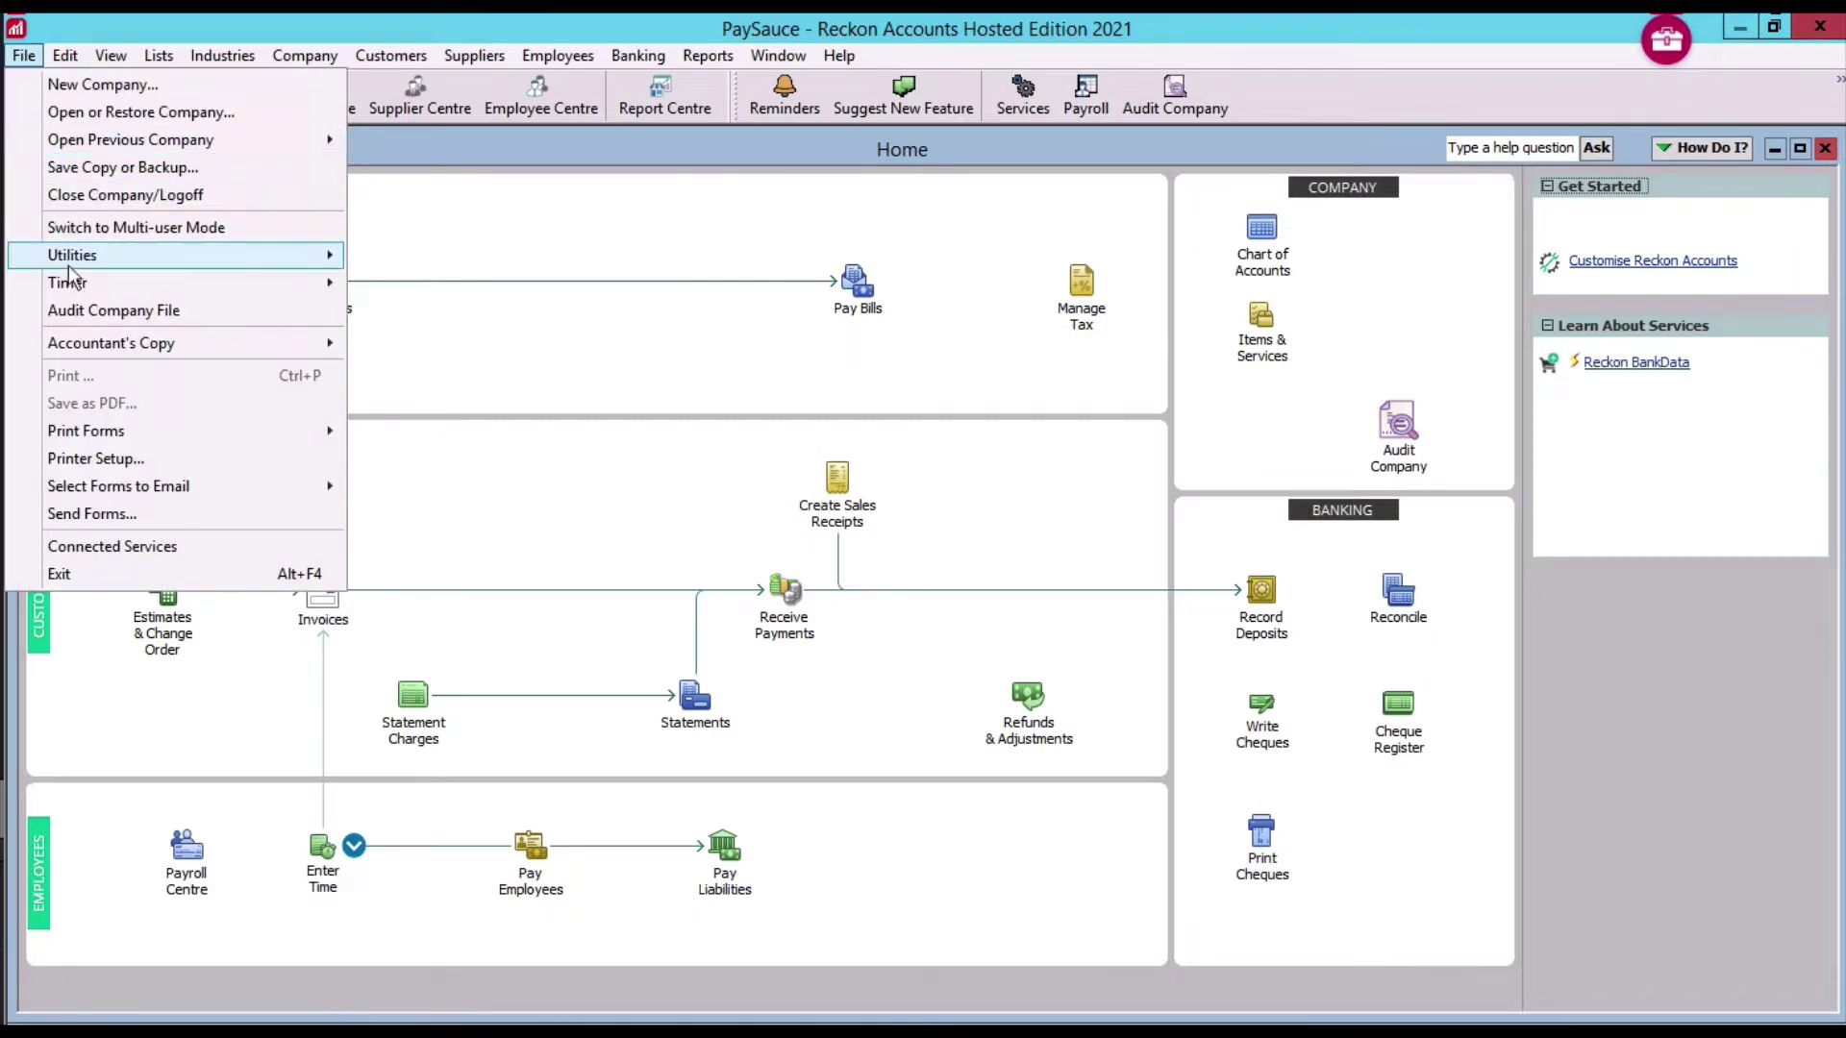
mouse_move(67, 266)
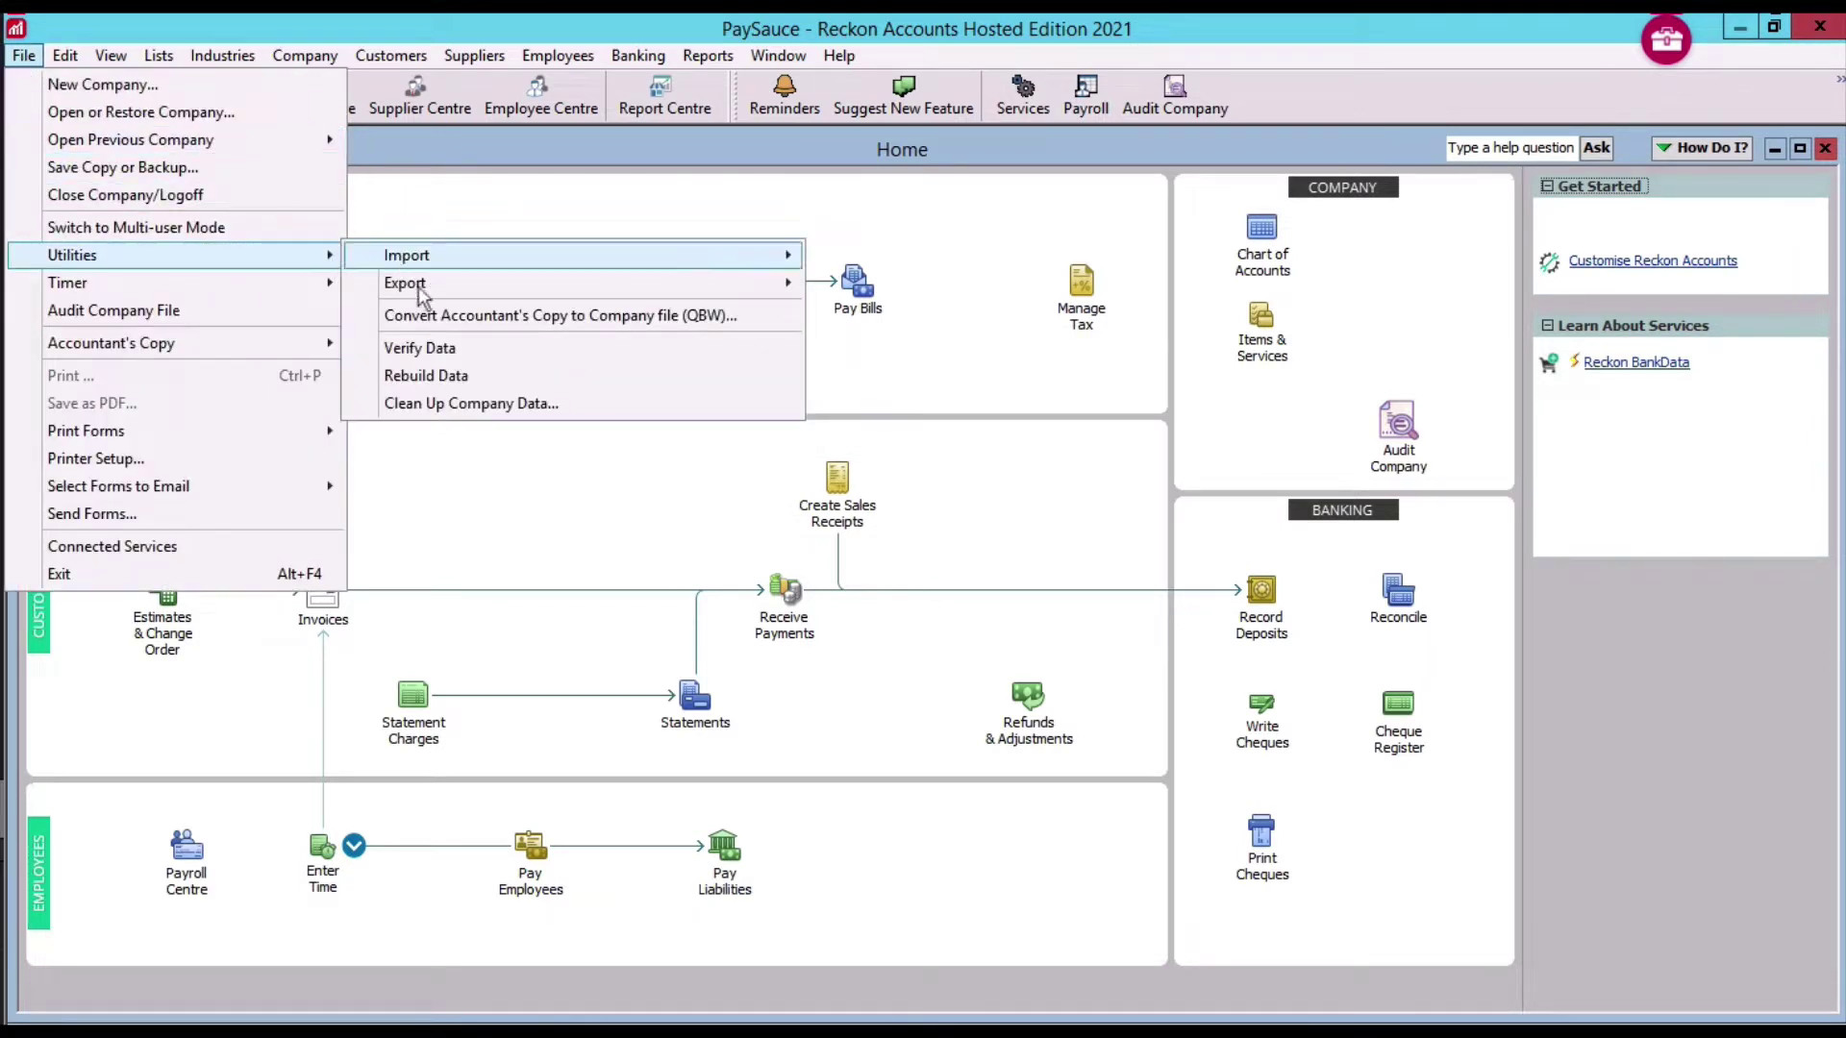
mouse_move(418, 292)
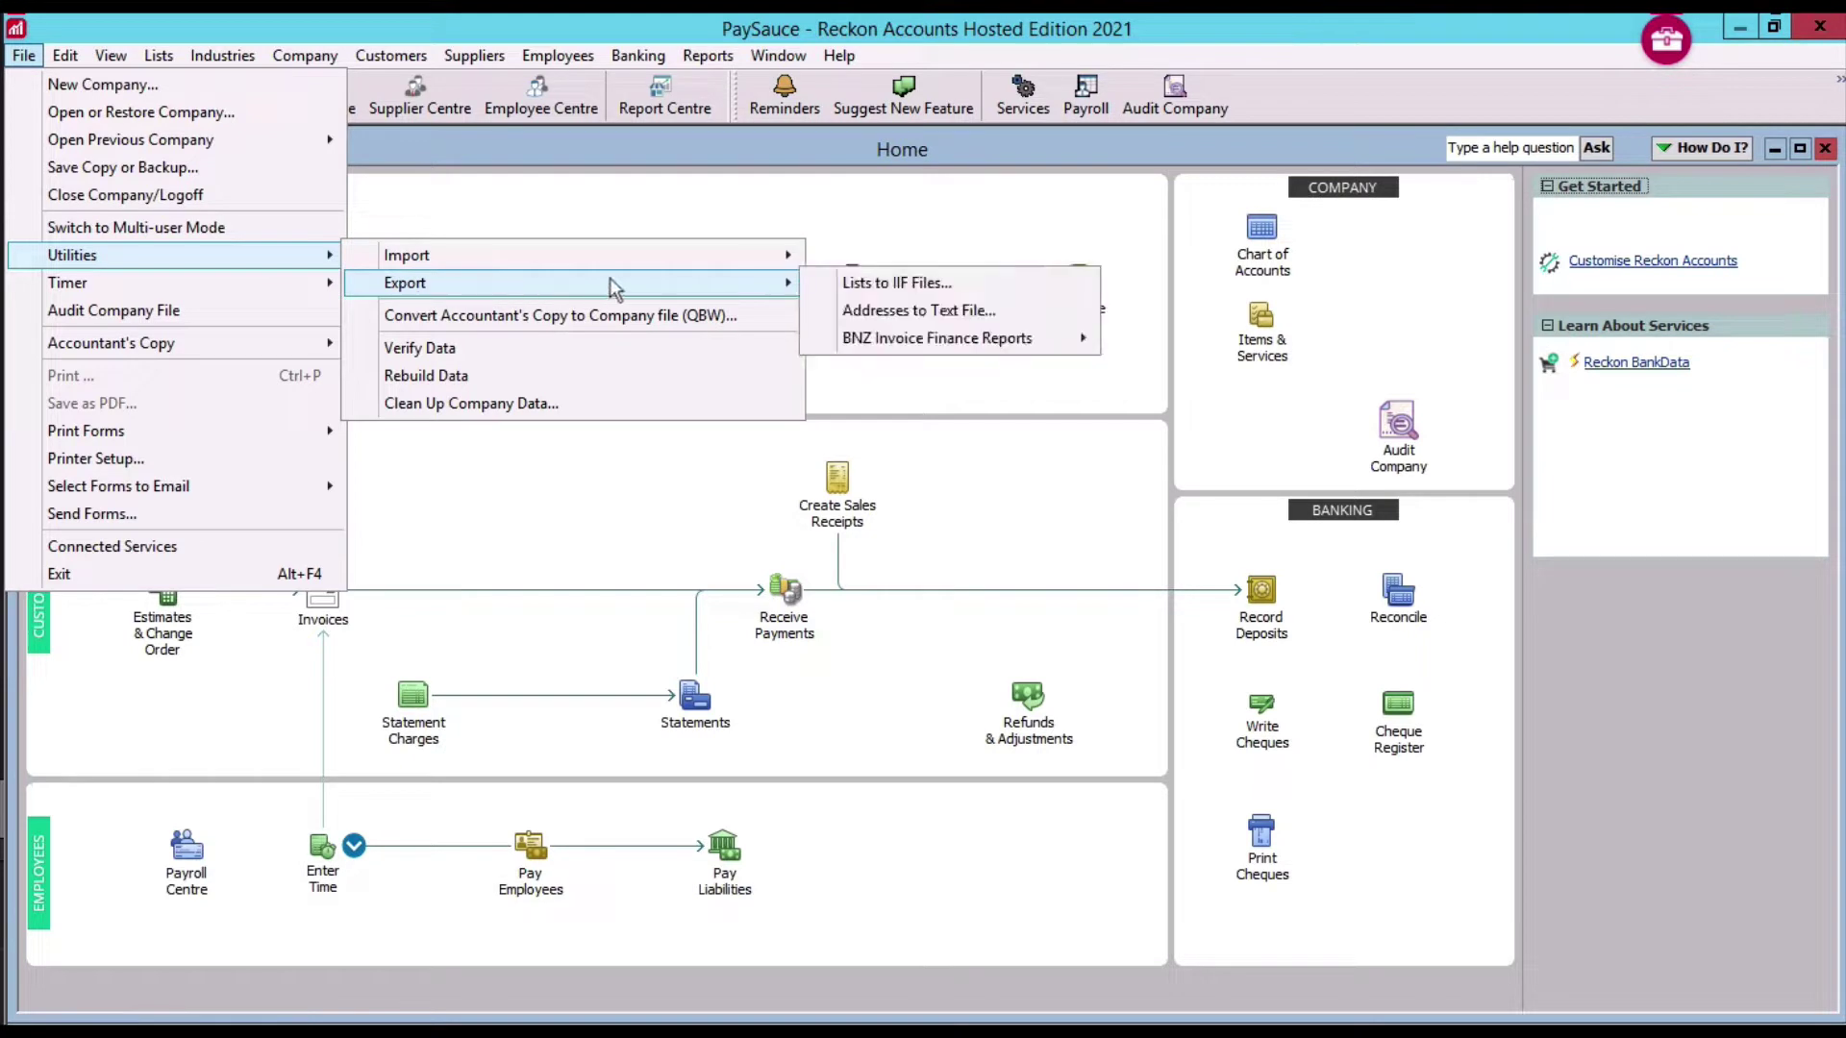
click(864, 291)
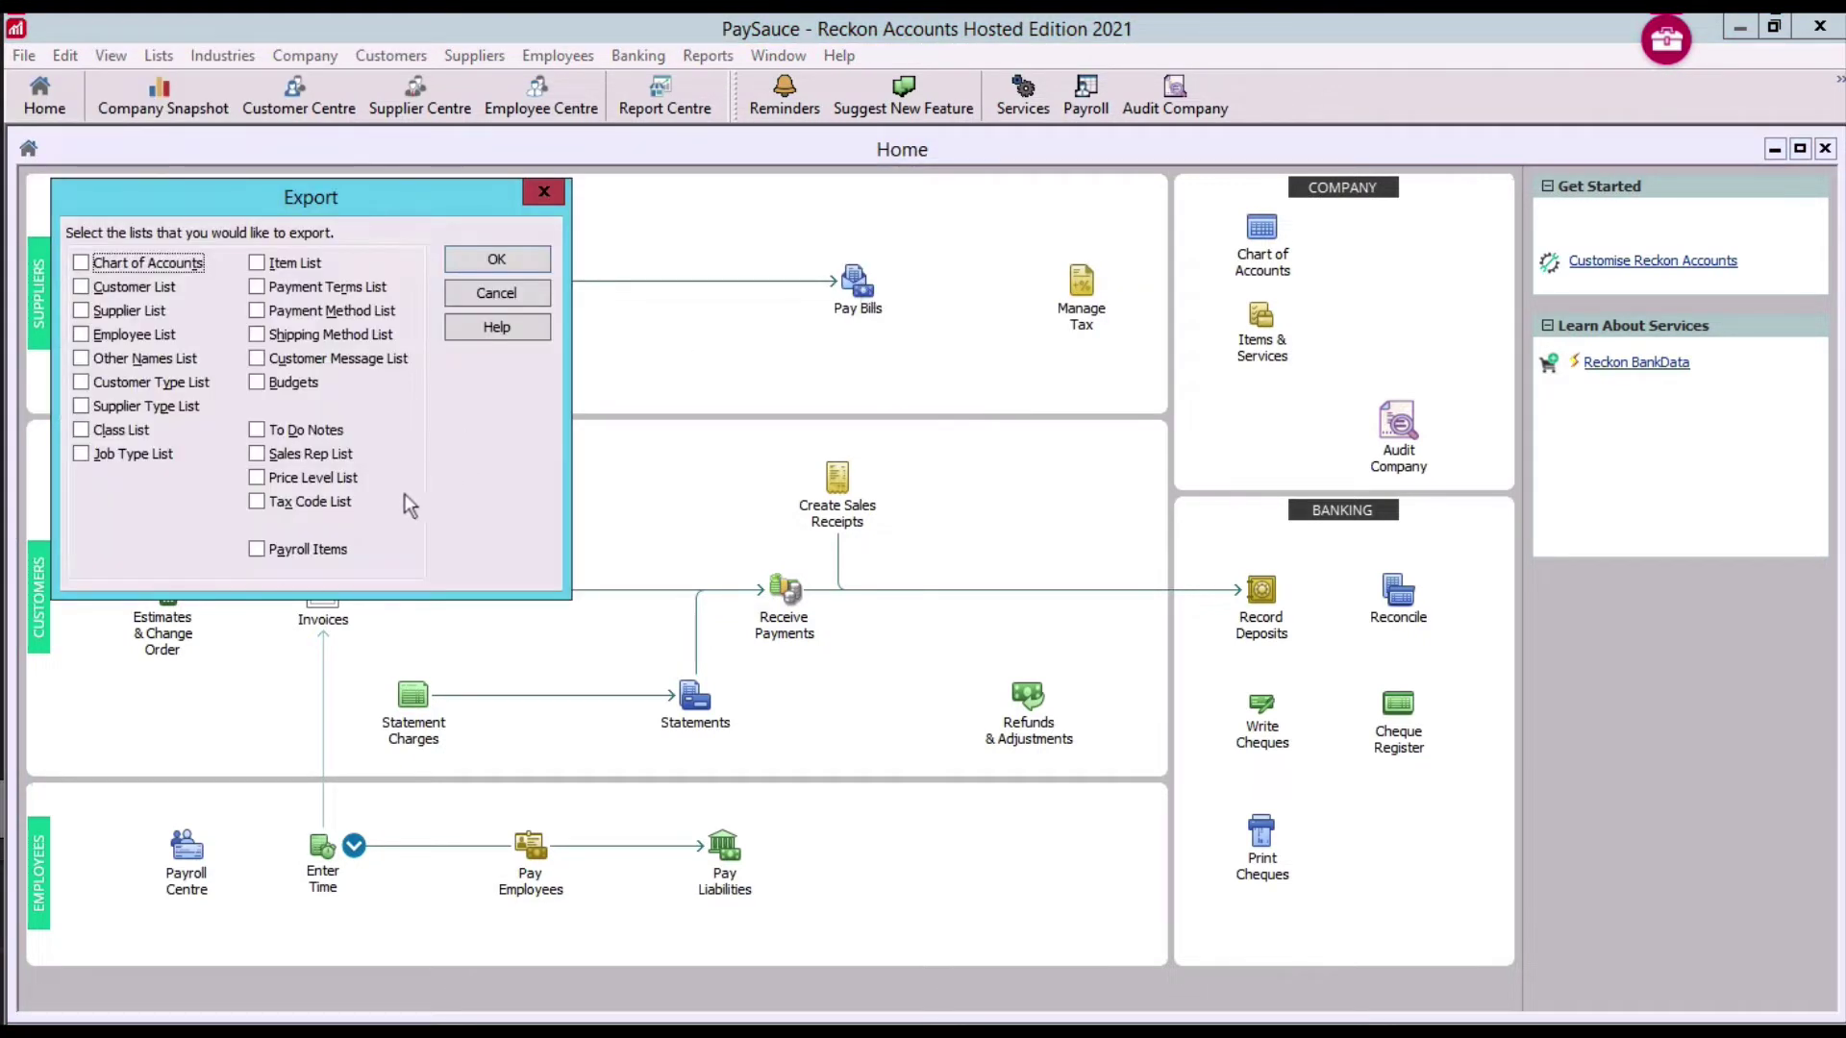
click(257, 549)
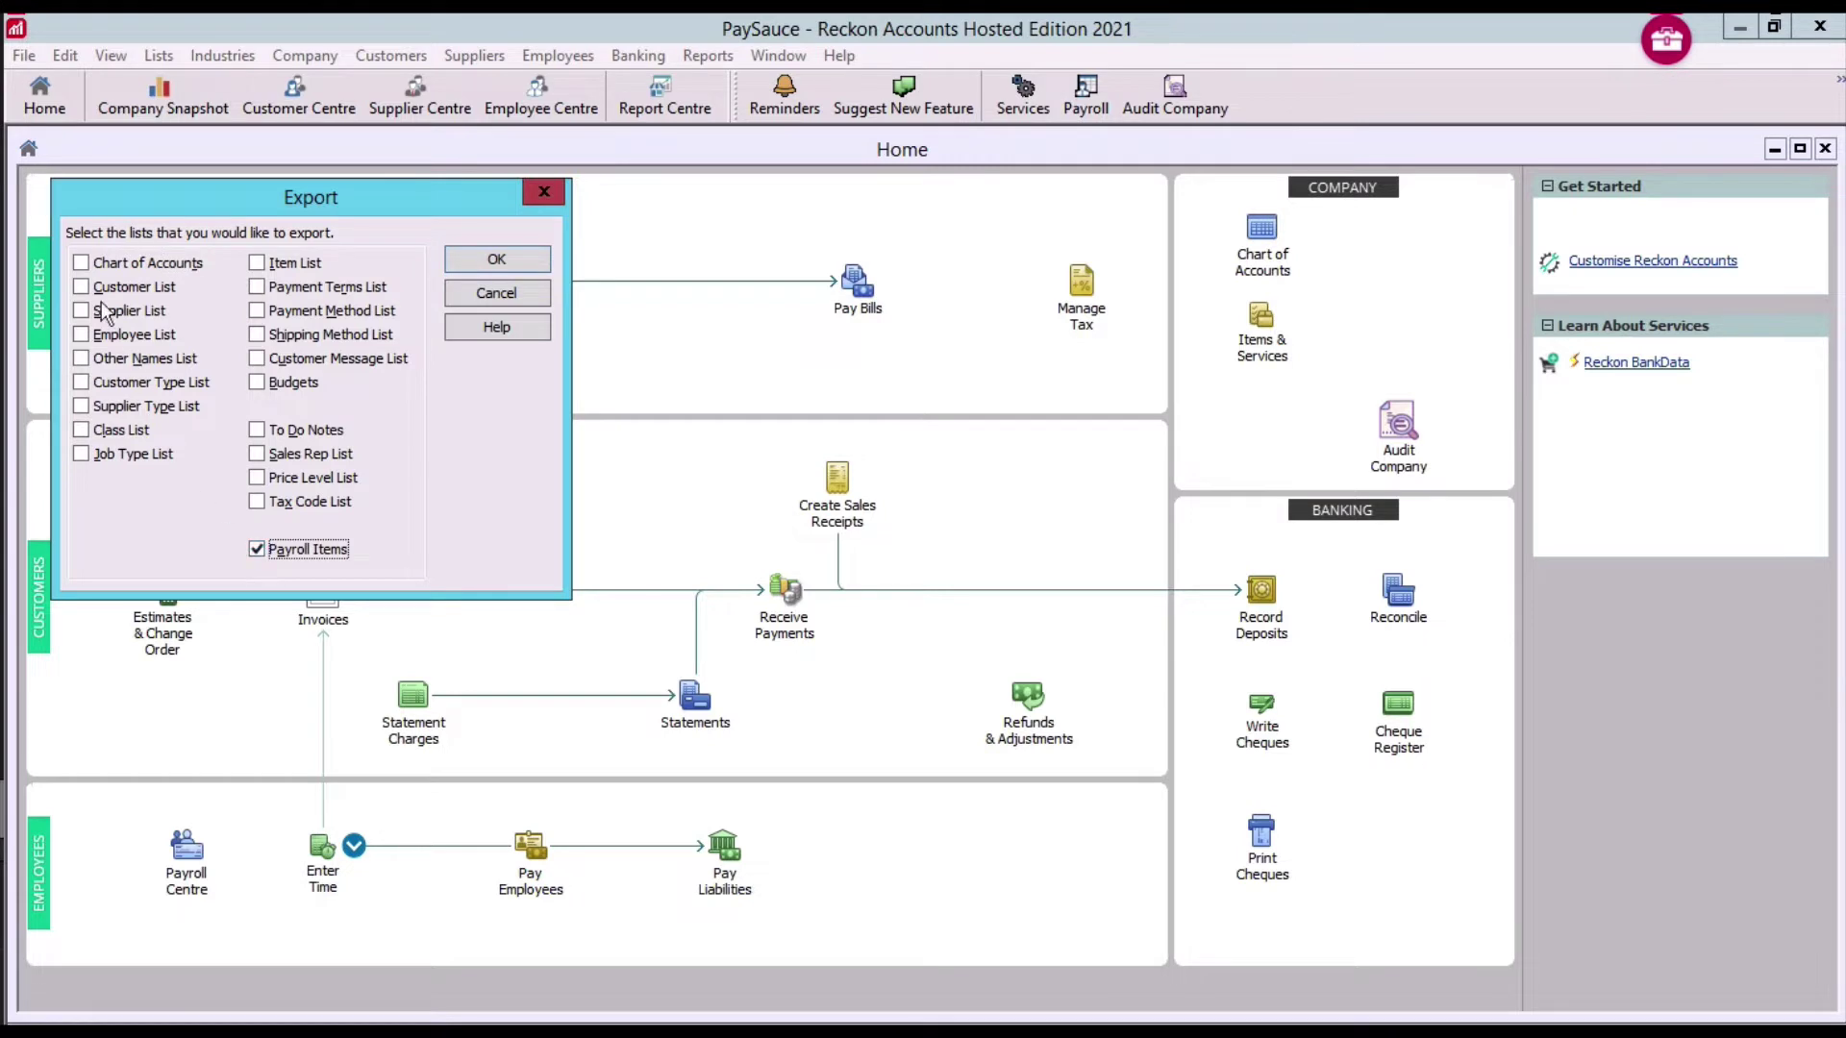
click(80, 264)
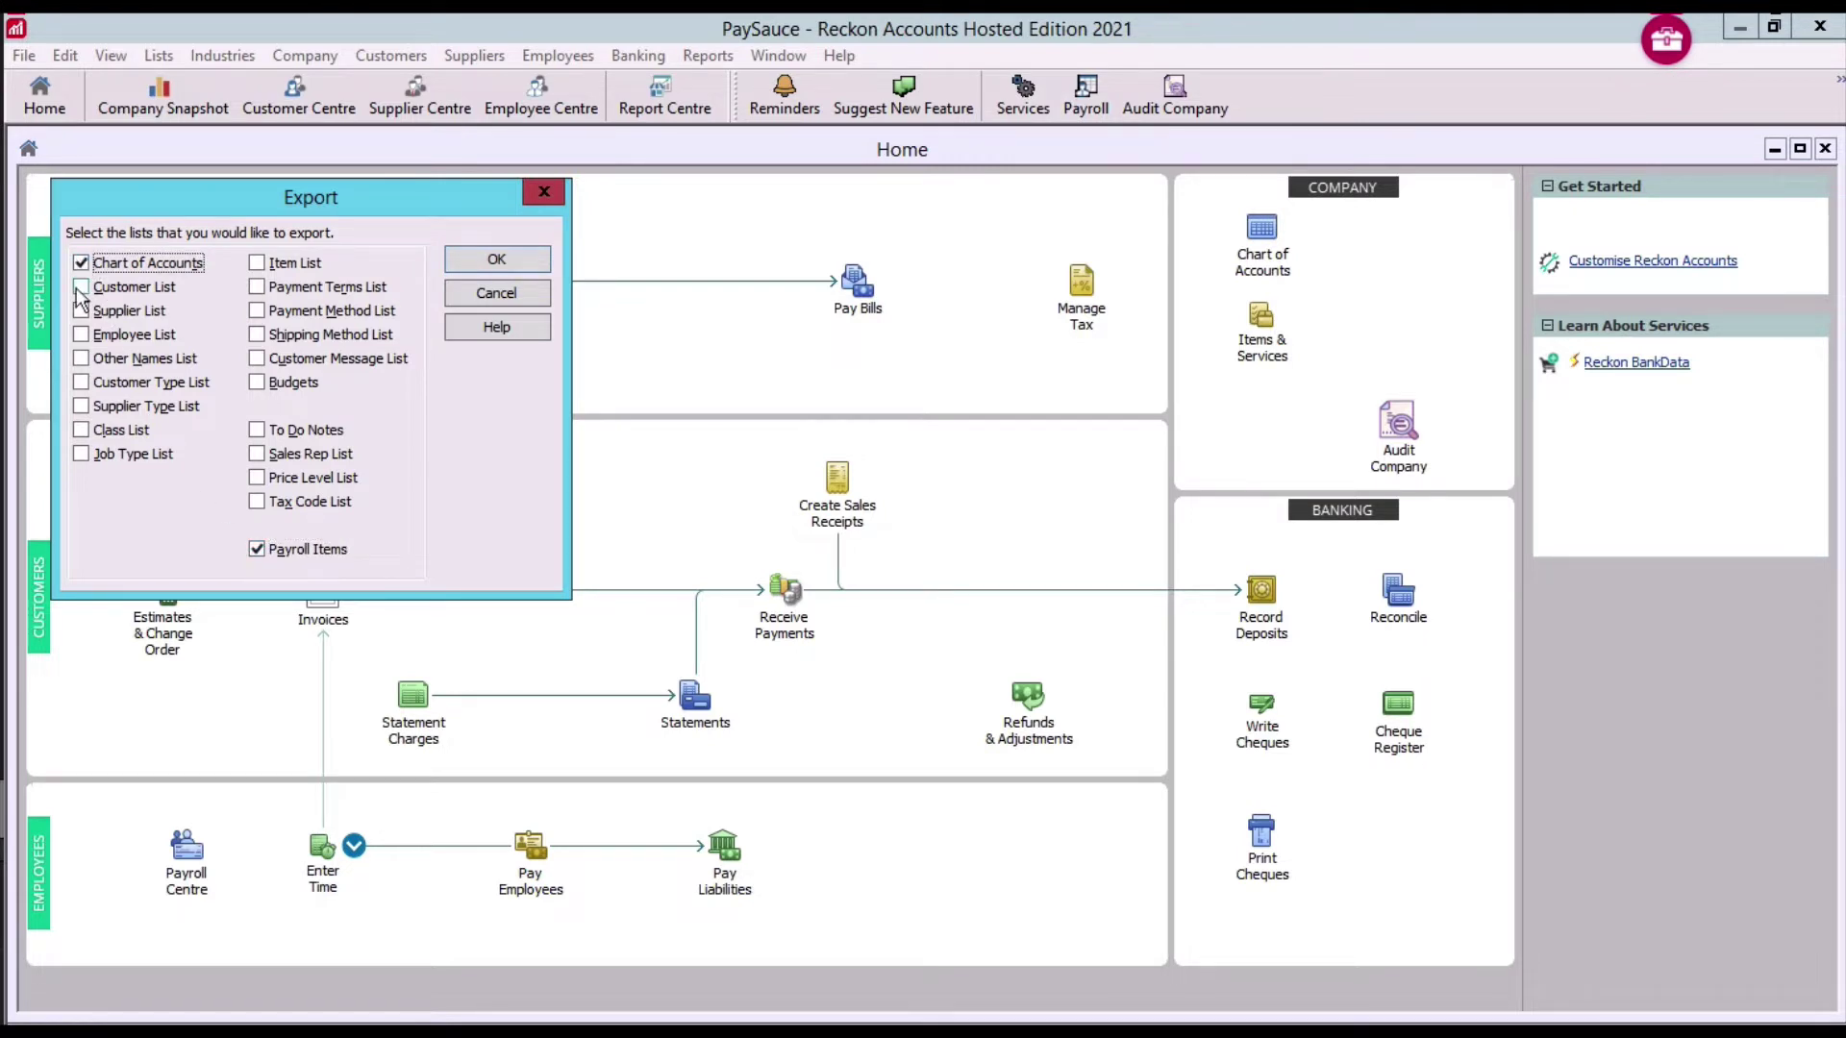
click(81, 286)
click(81, 335)
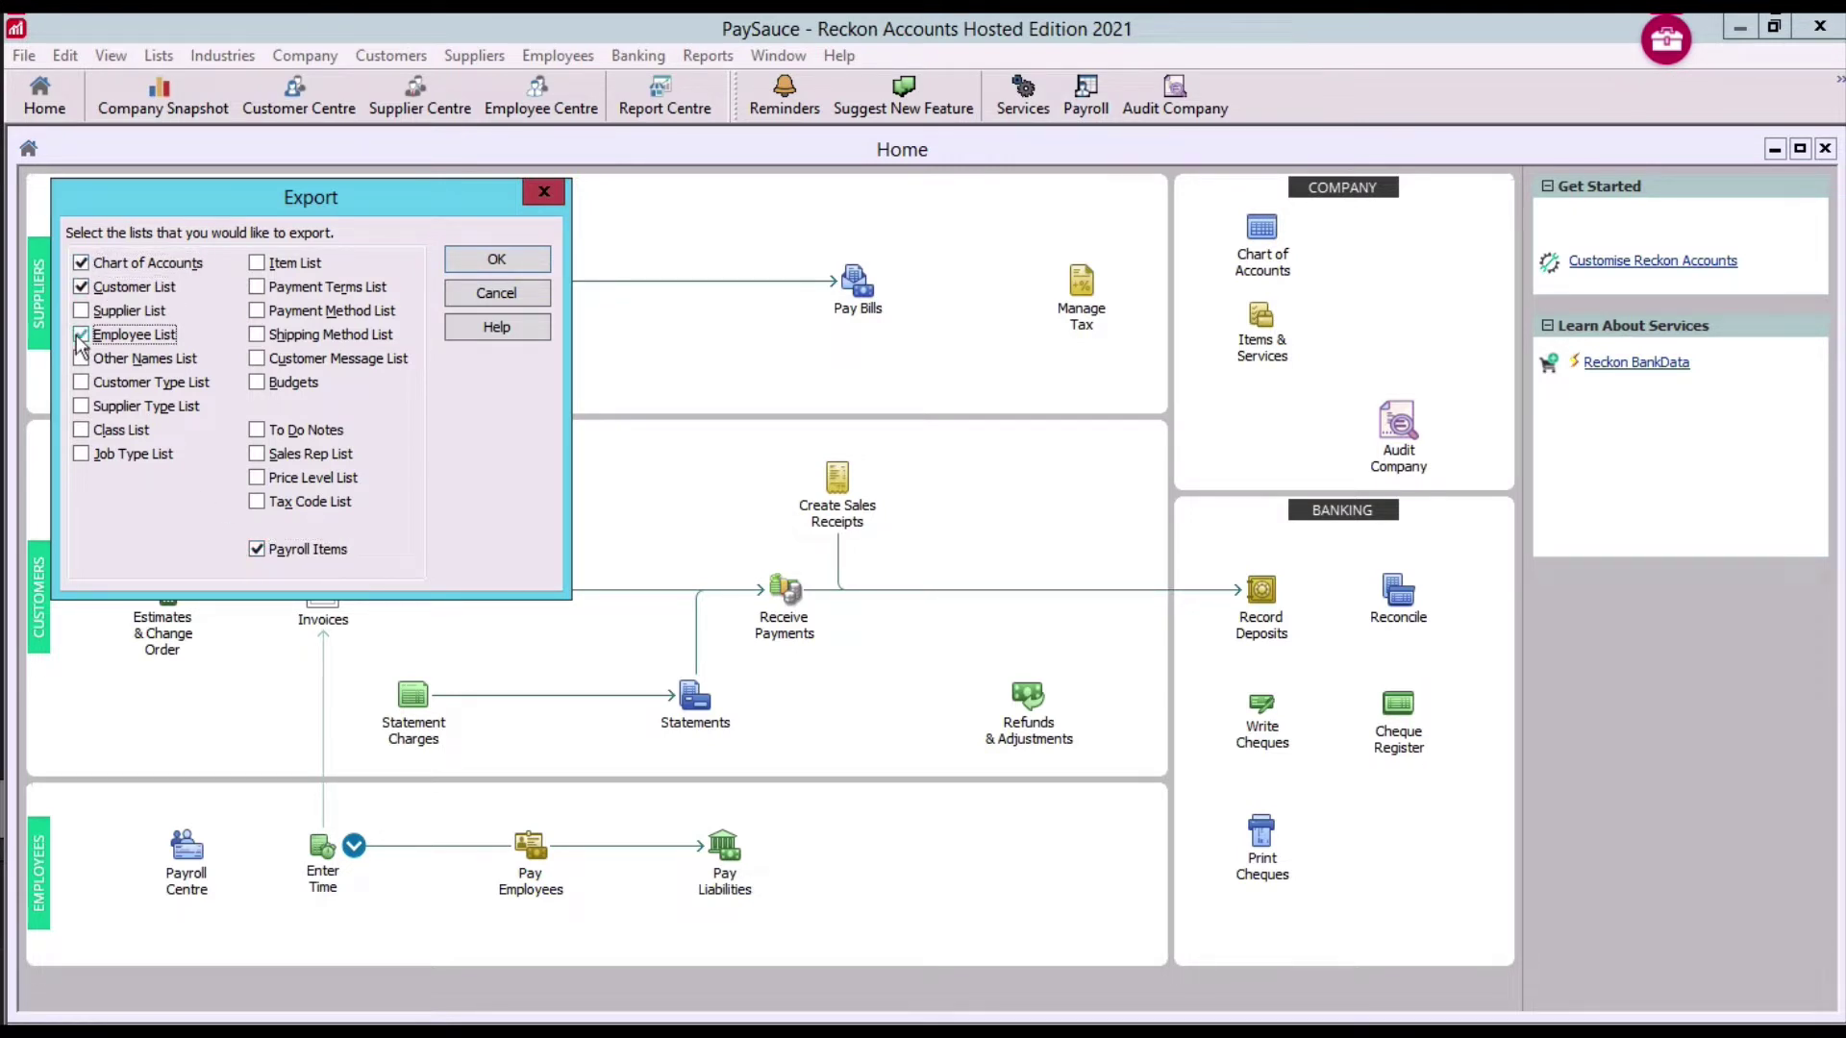
click(81, 432)
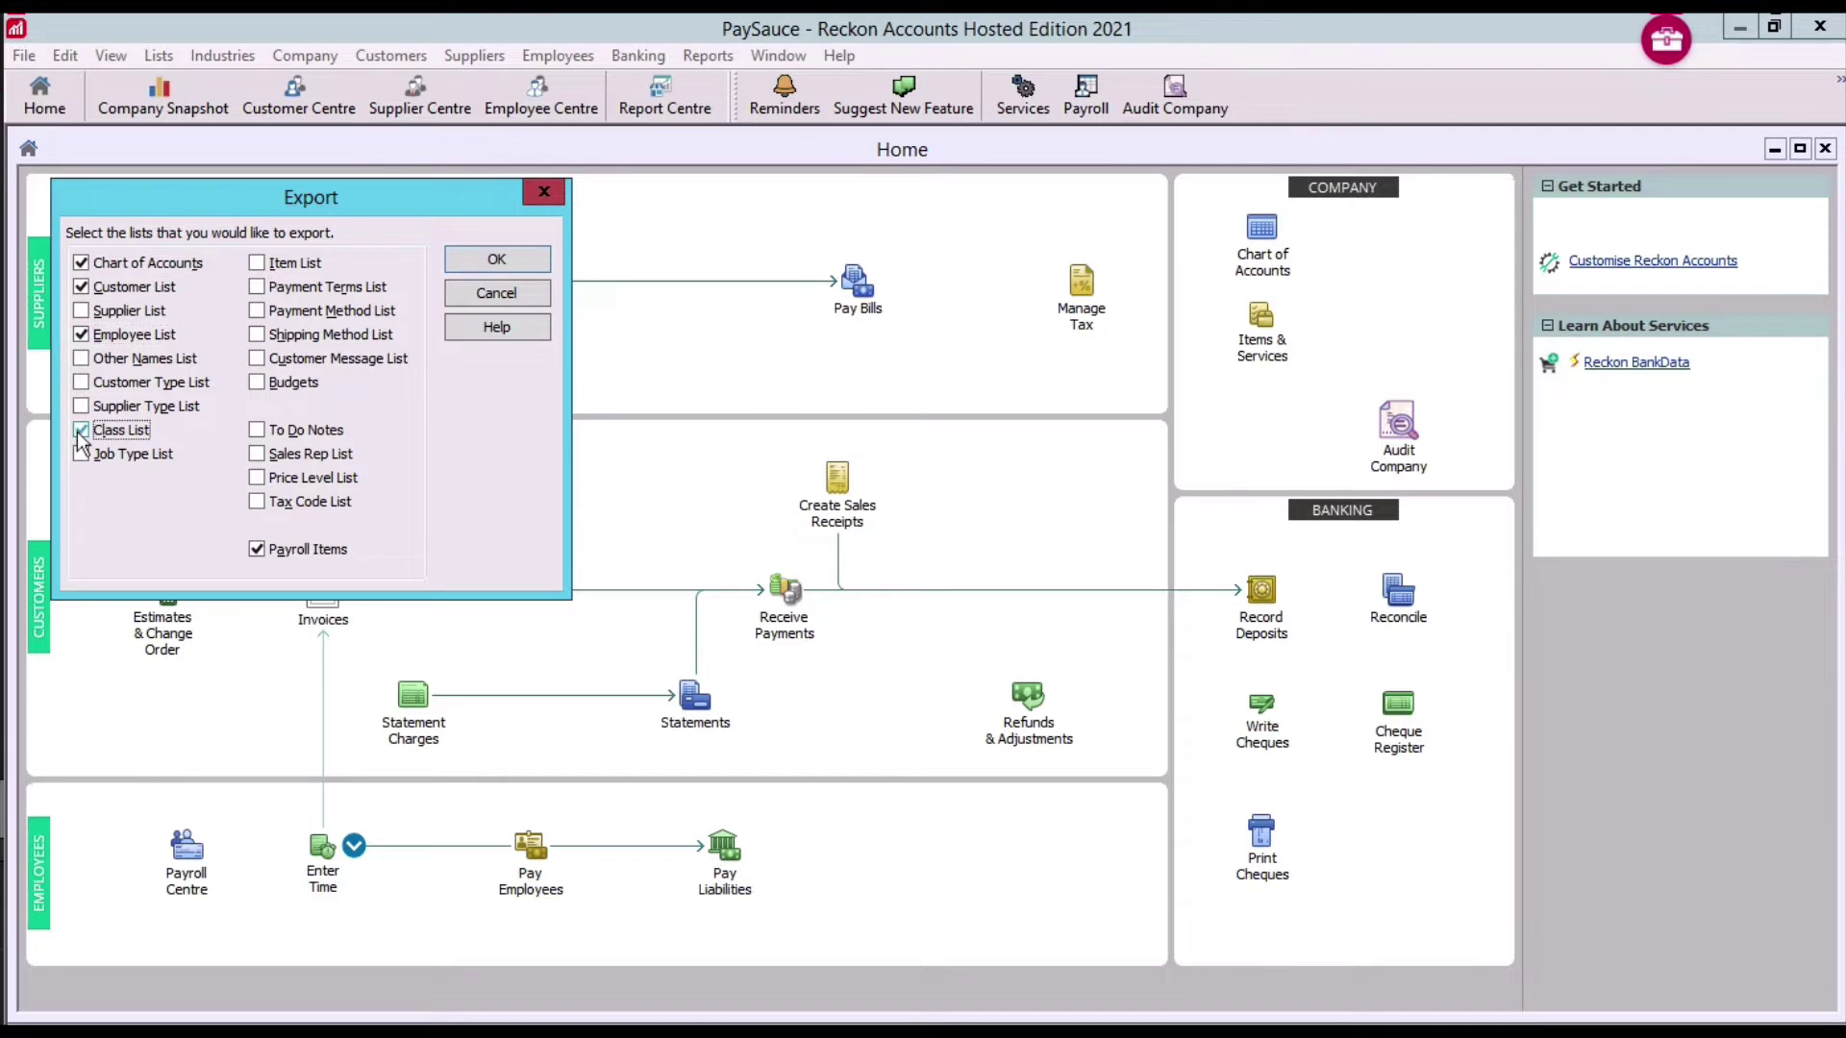
click(497, 261)
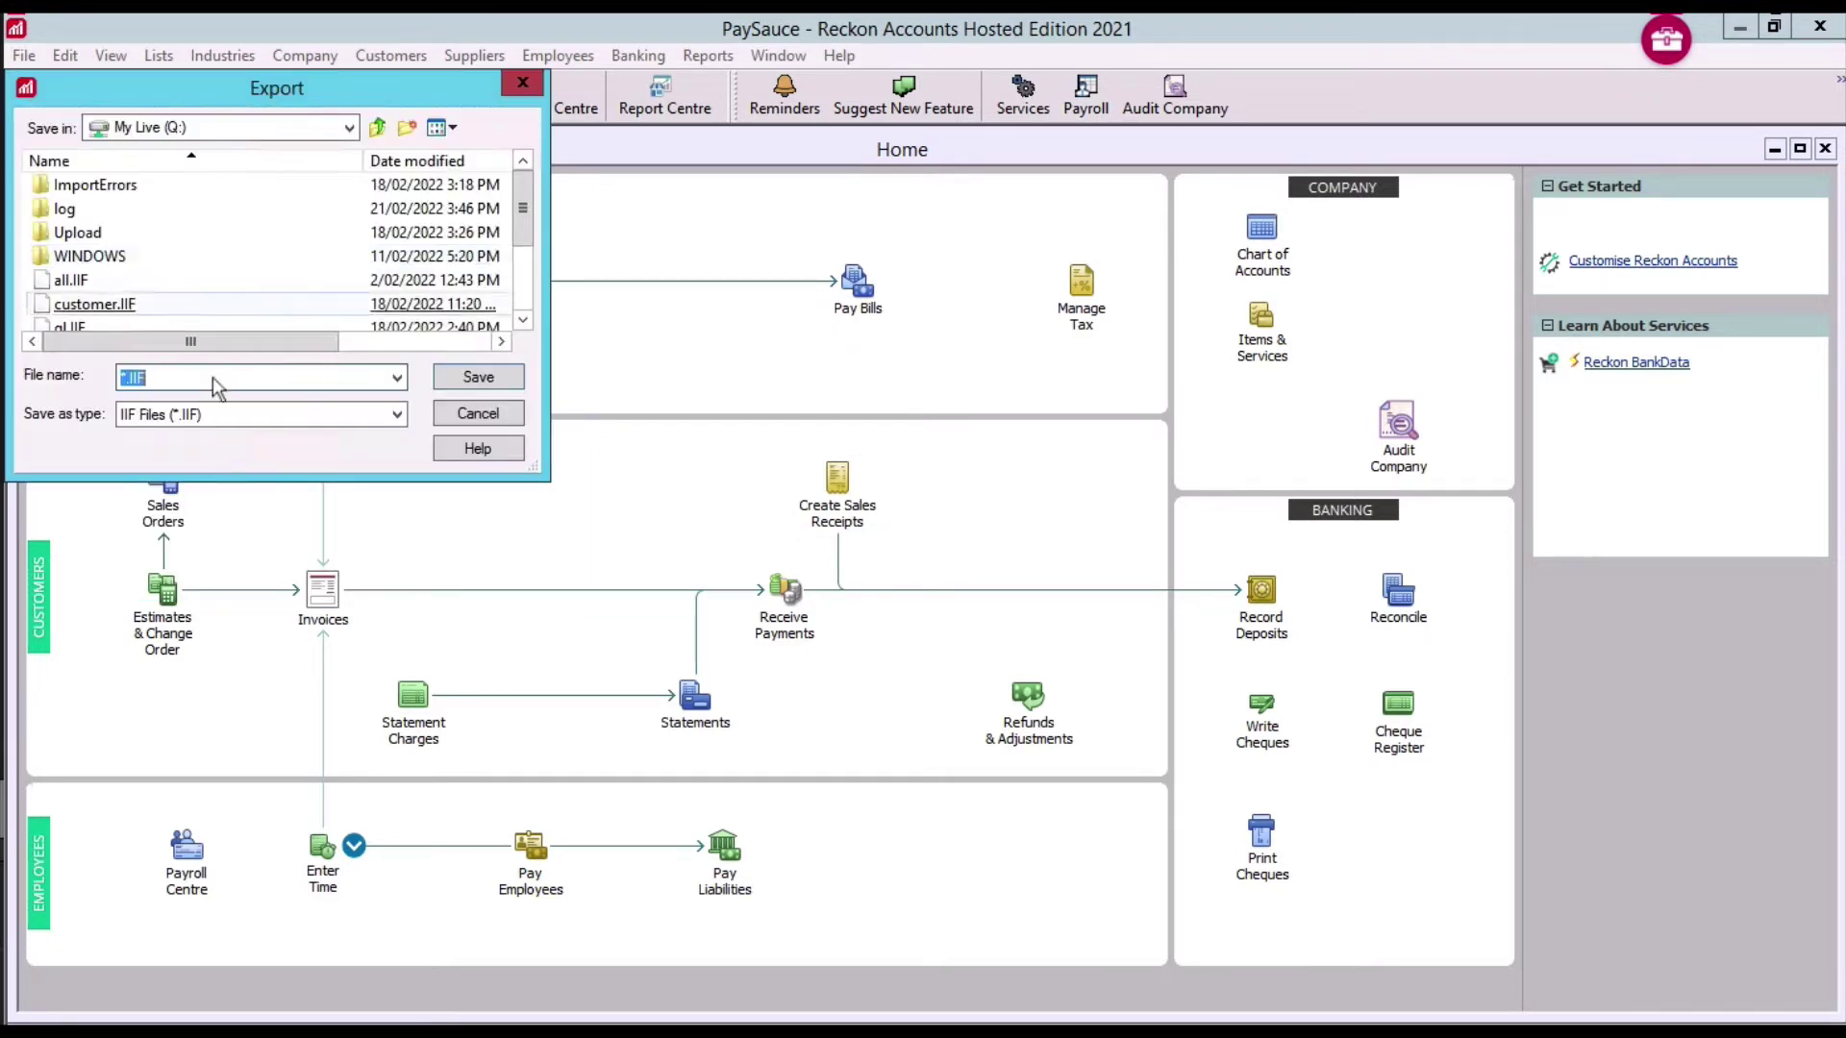
Save the export as xxx.IIF and dismiss the success message
click(122, 380)
key(Delete)
key(Delete)
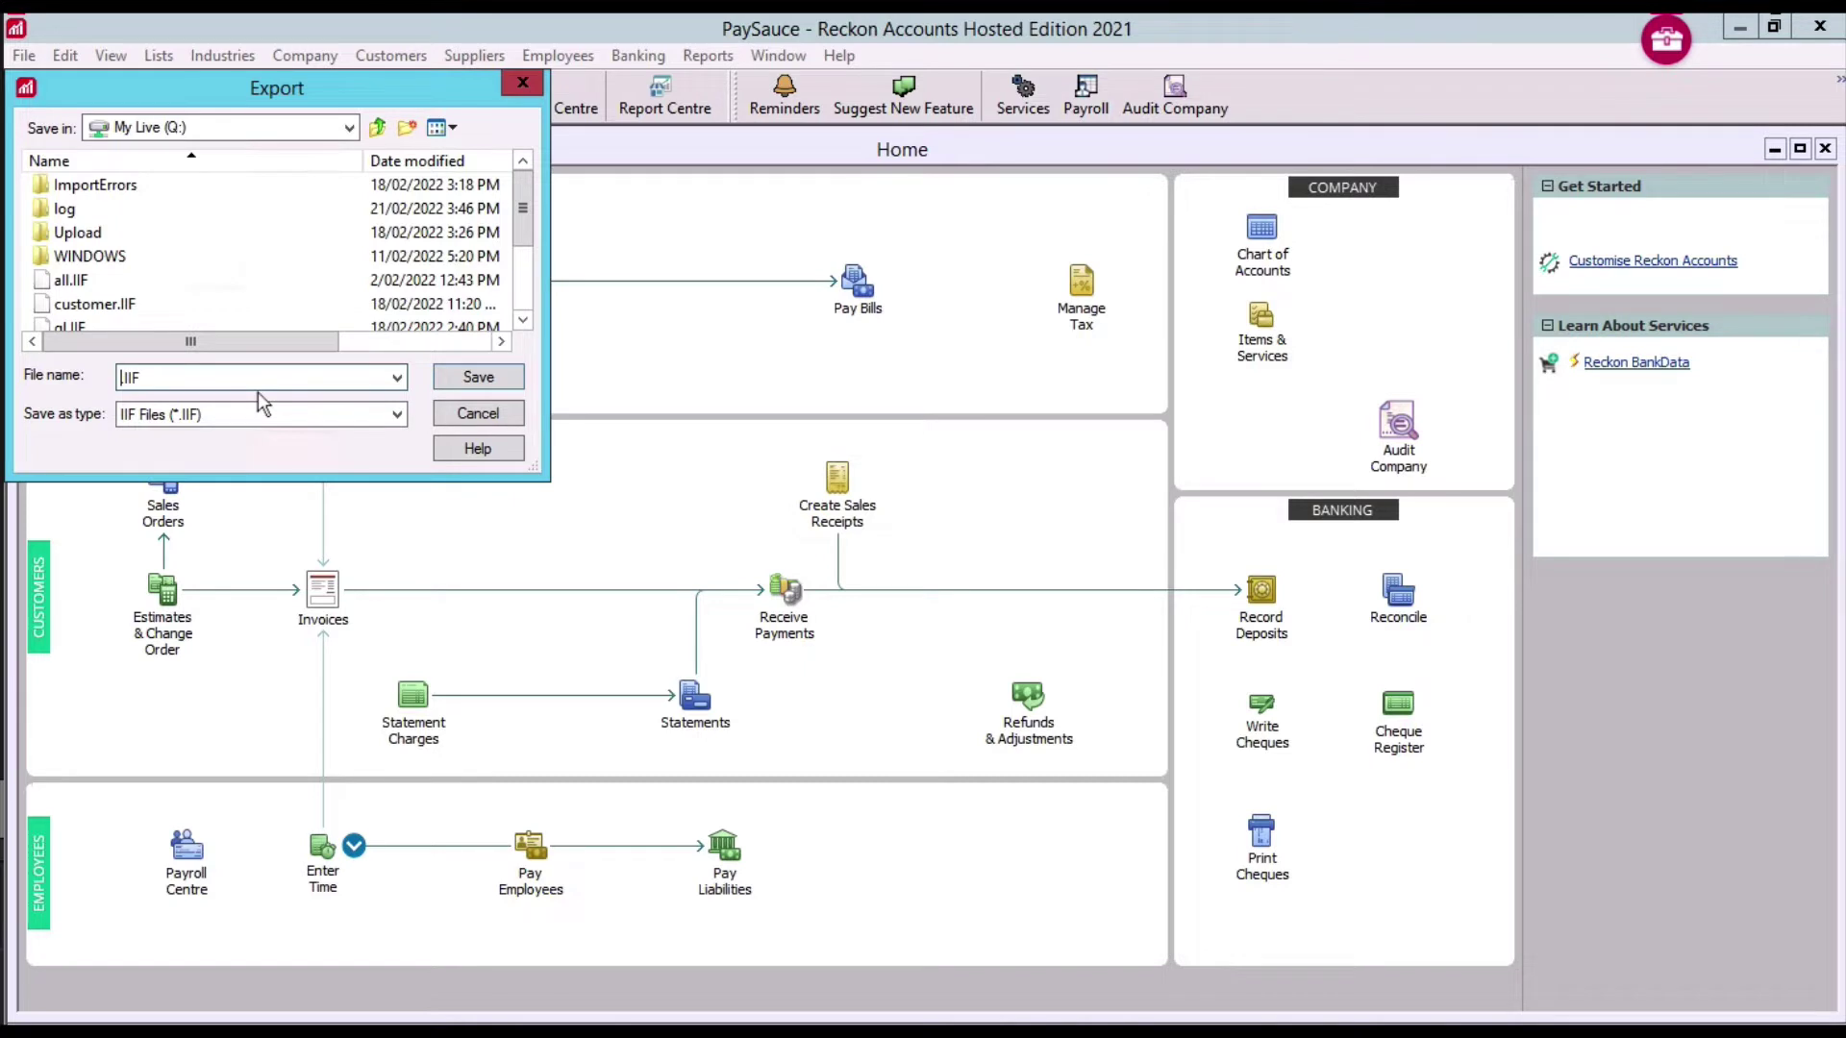
text(xxx)
click(478, 377)
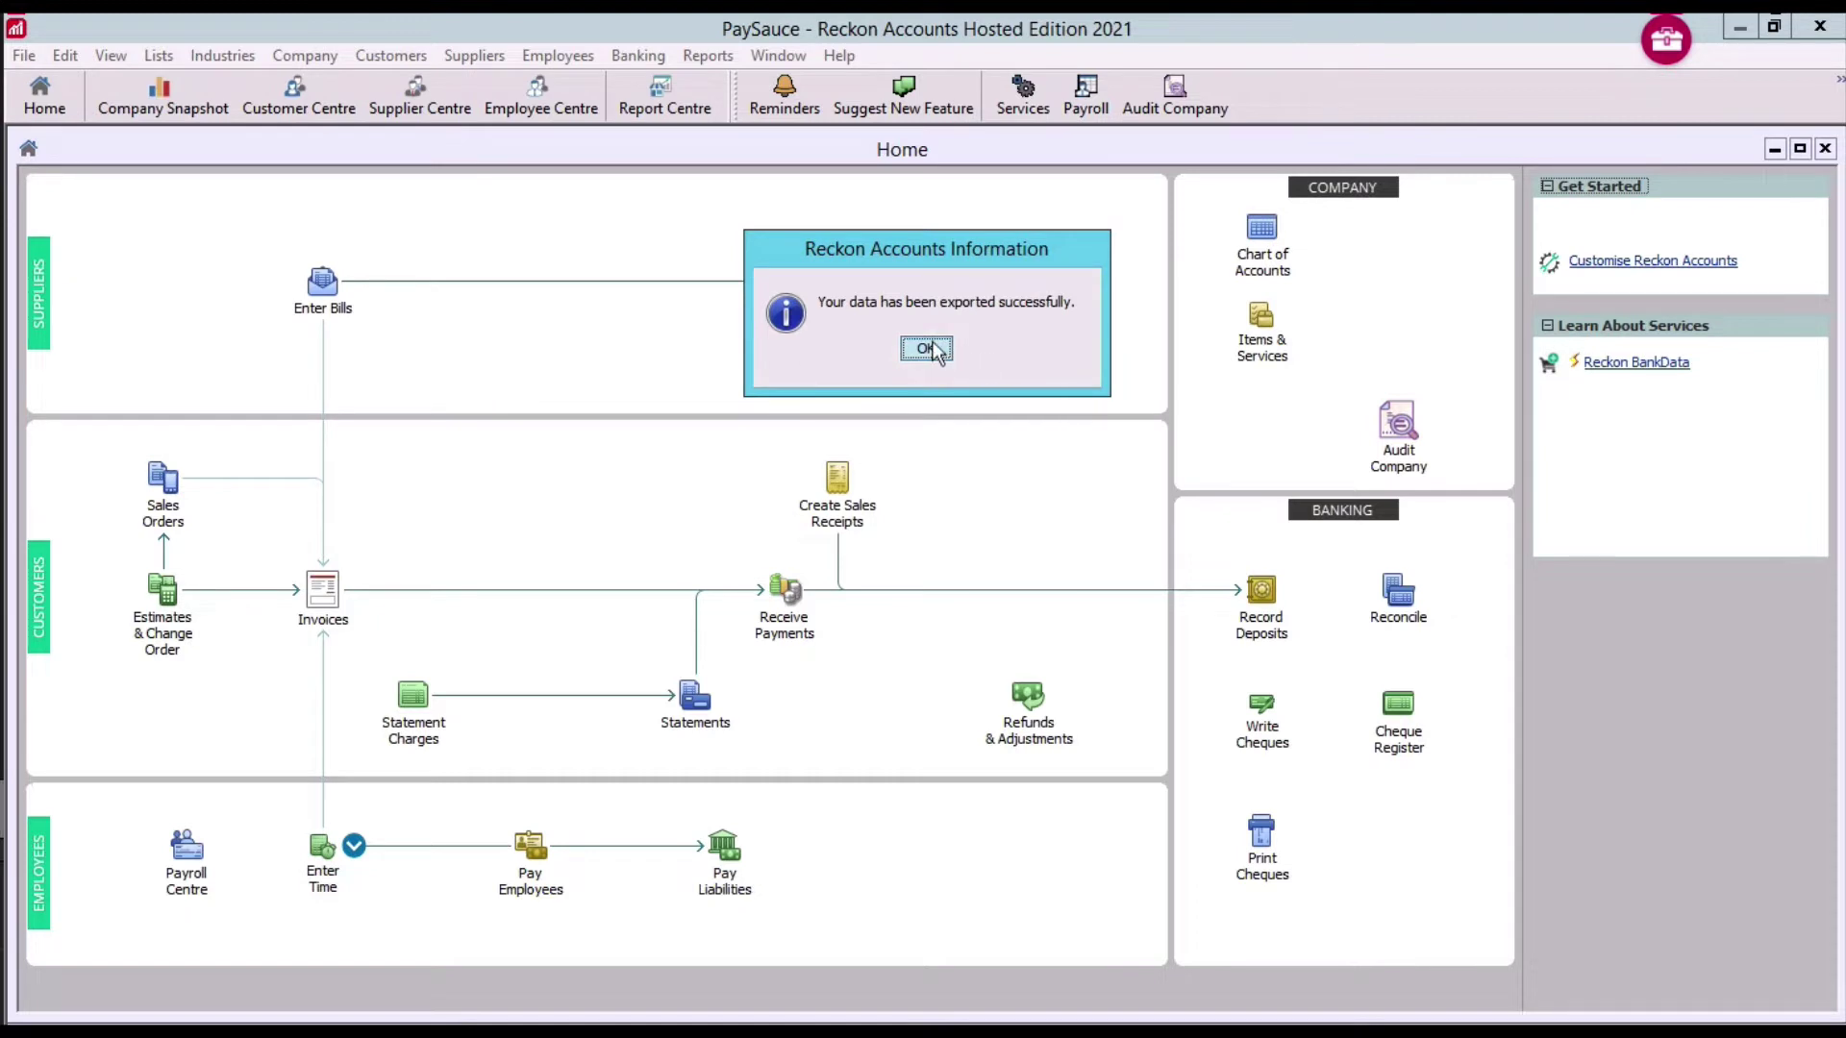
click(924, 349)
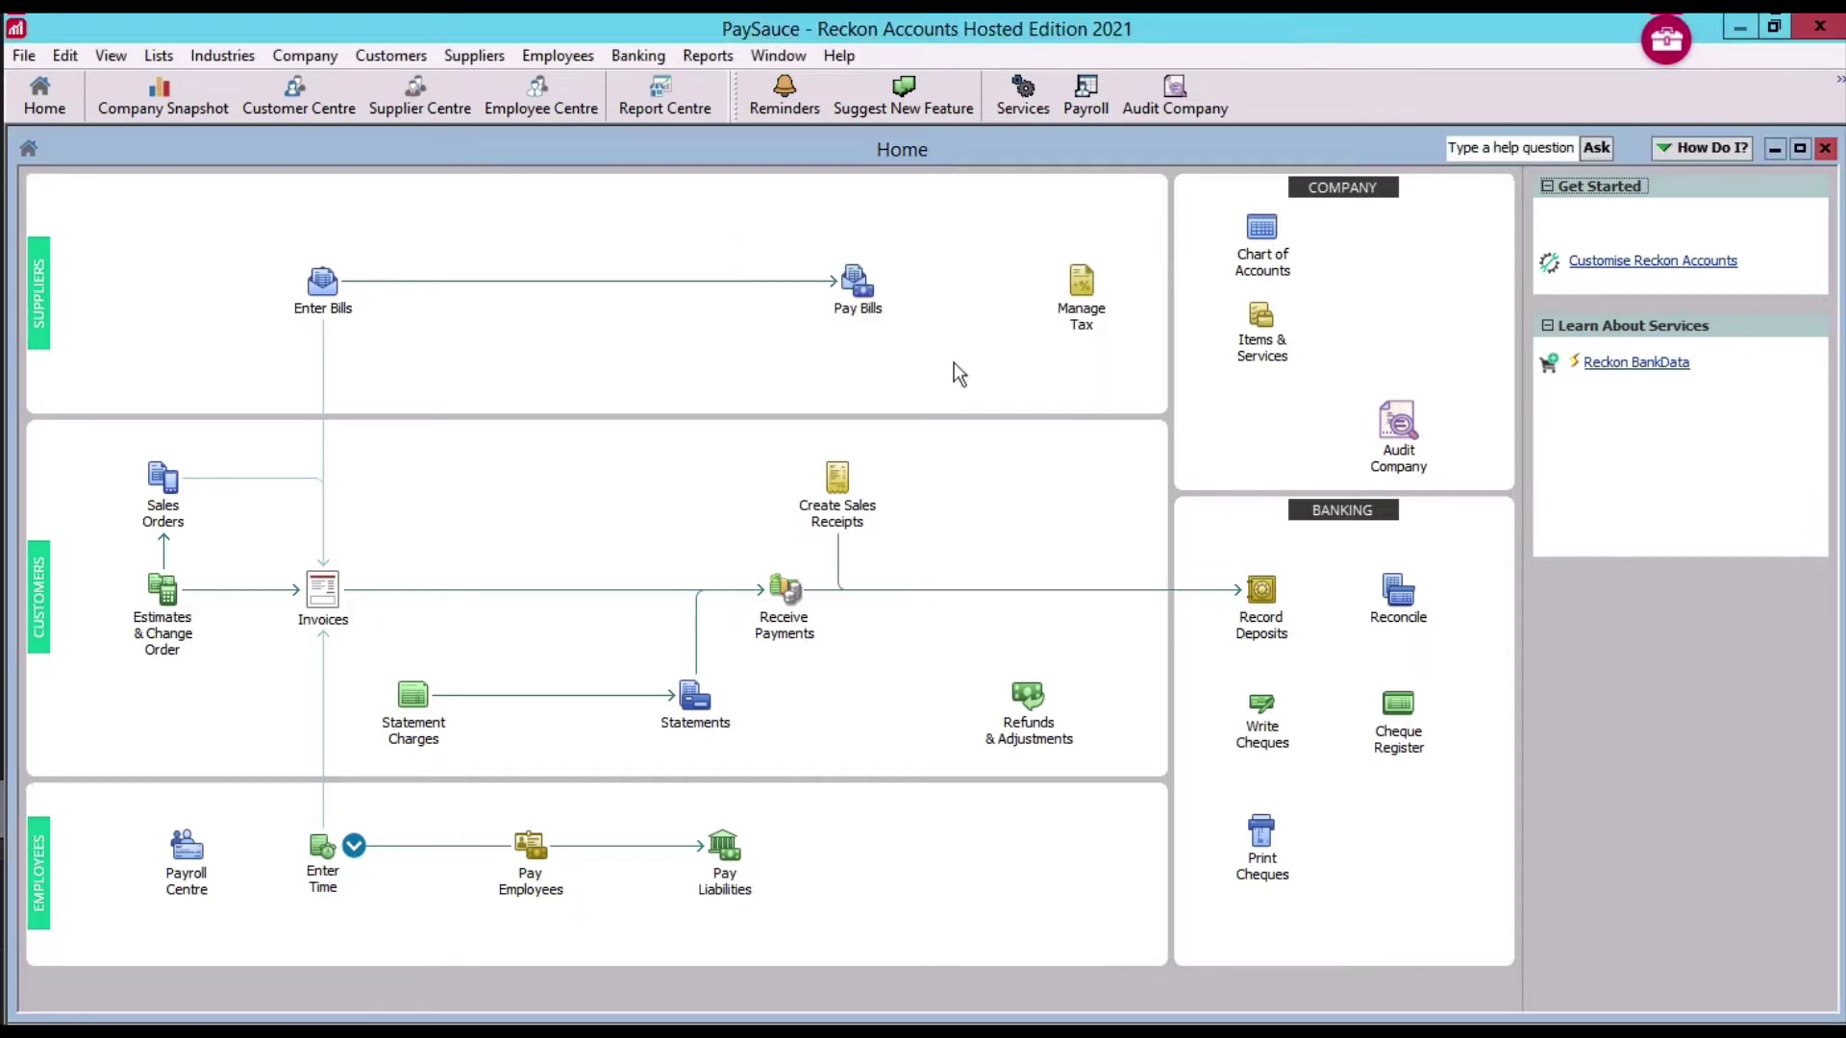
click(1666, 44)
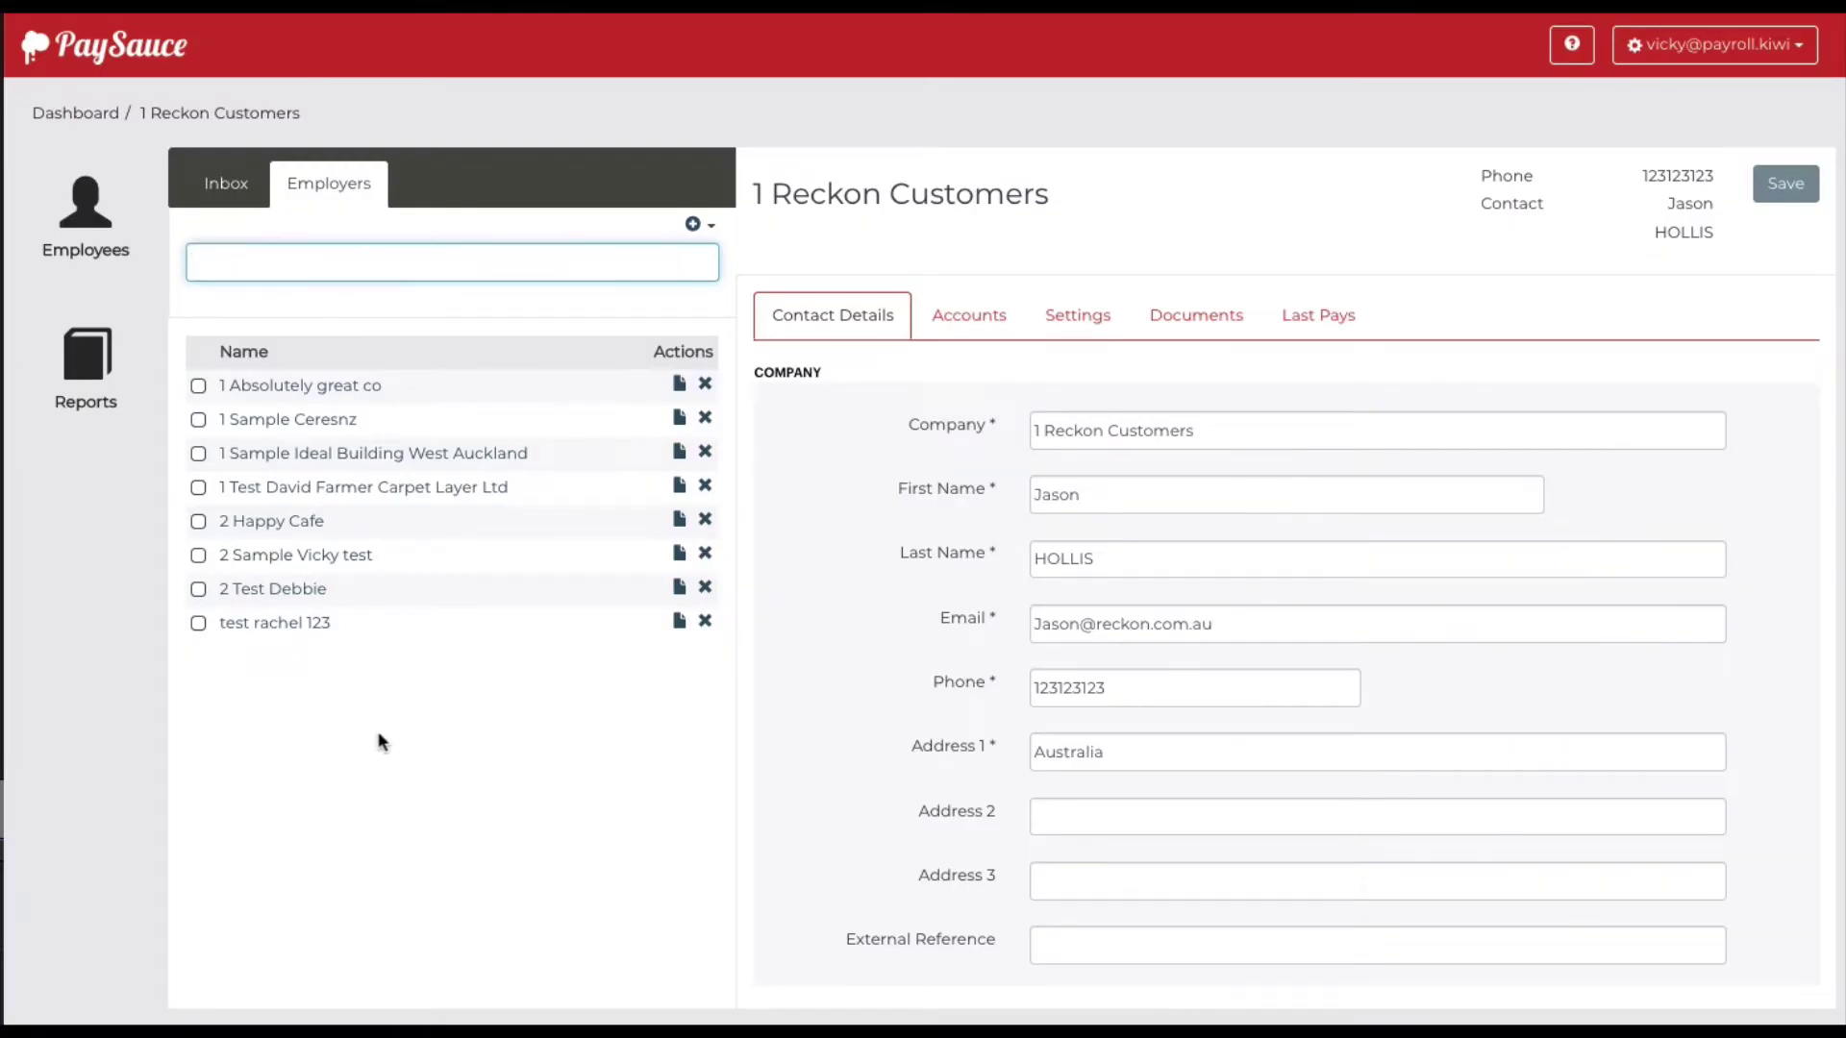
Open the sample test employer and view its Import page listing three earlier imports
click(332, 563)
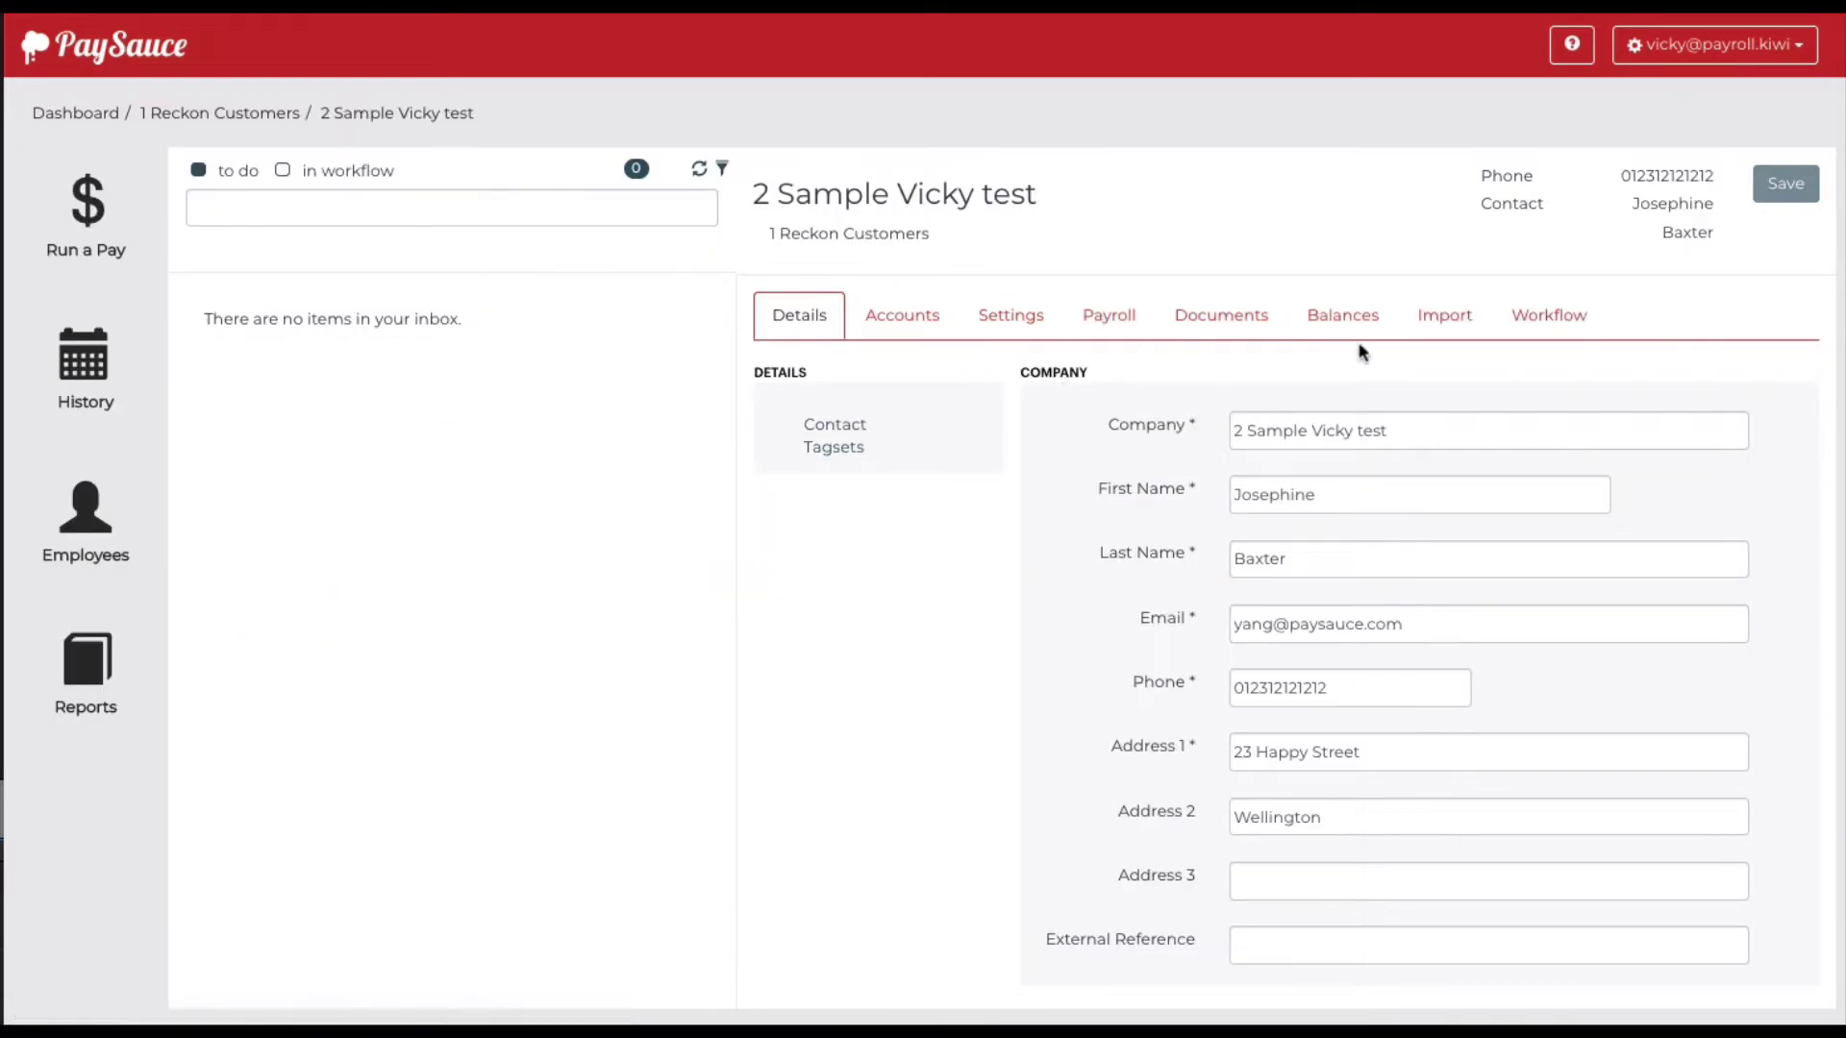
click(1444, 317)
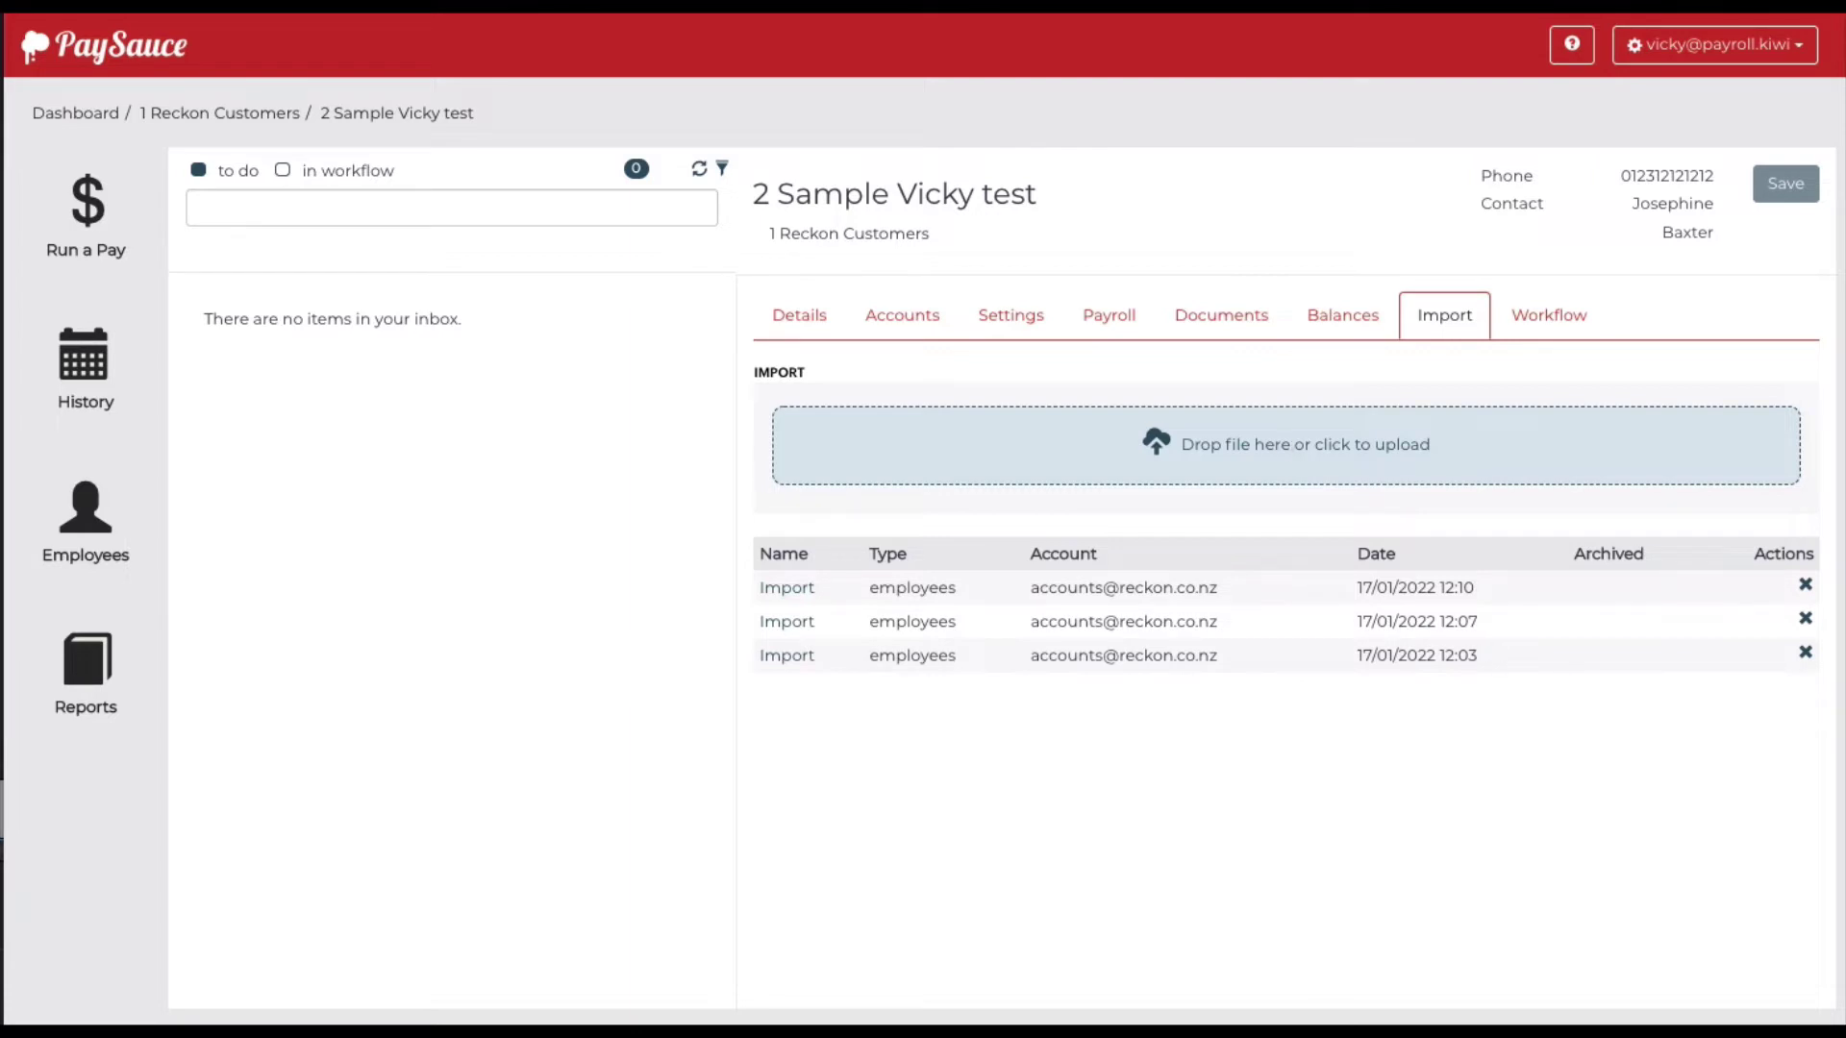
Upload xxx.IIF as a reckon-emp import, then show the employer's Invoice Setup settings
drag(1842, 586, 1302, 440)
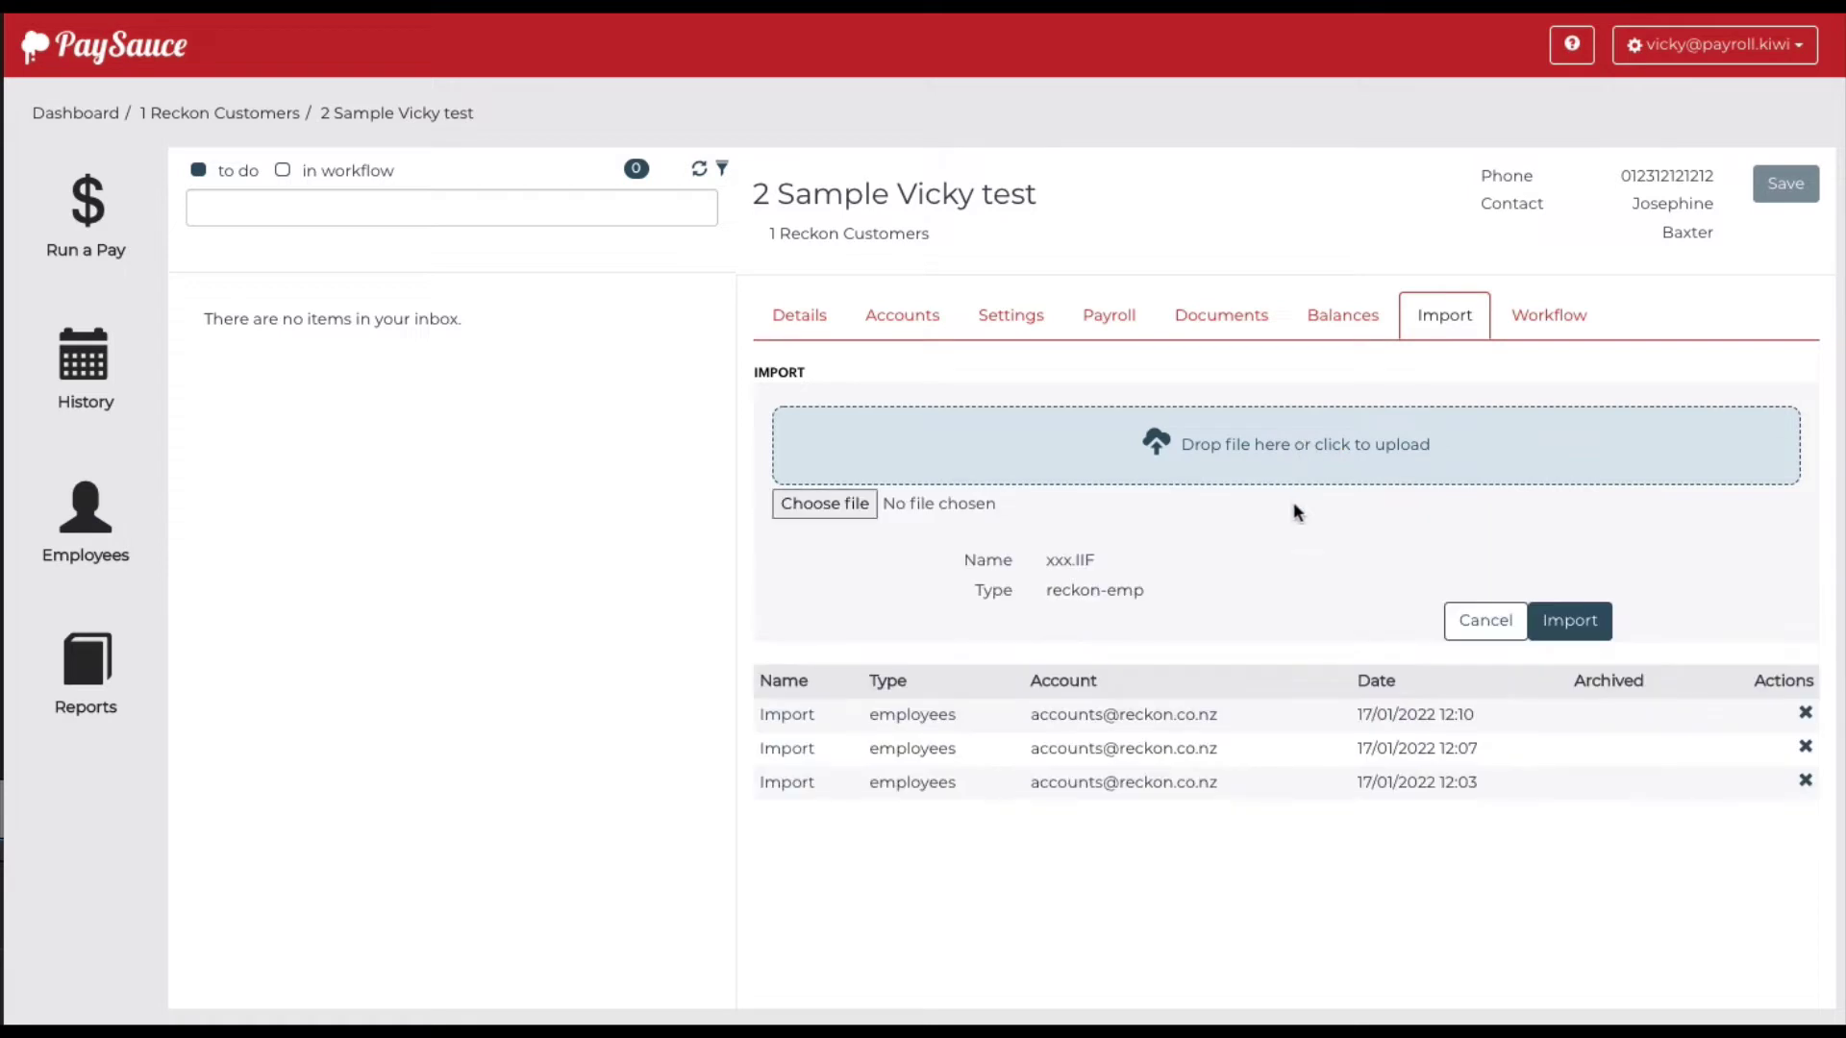
click(1567, 623)
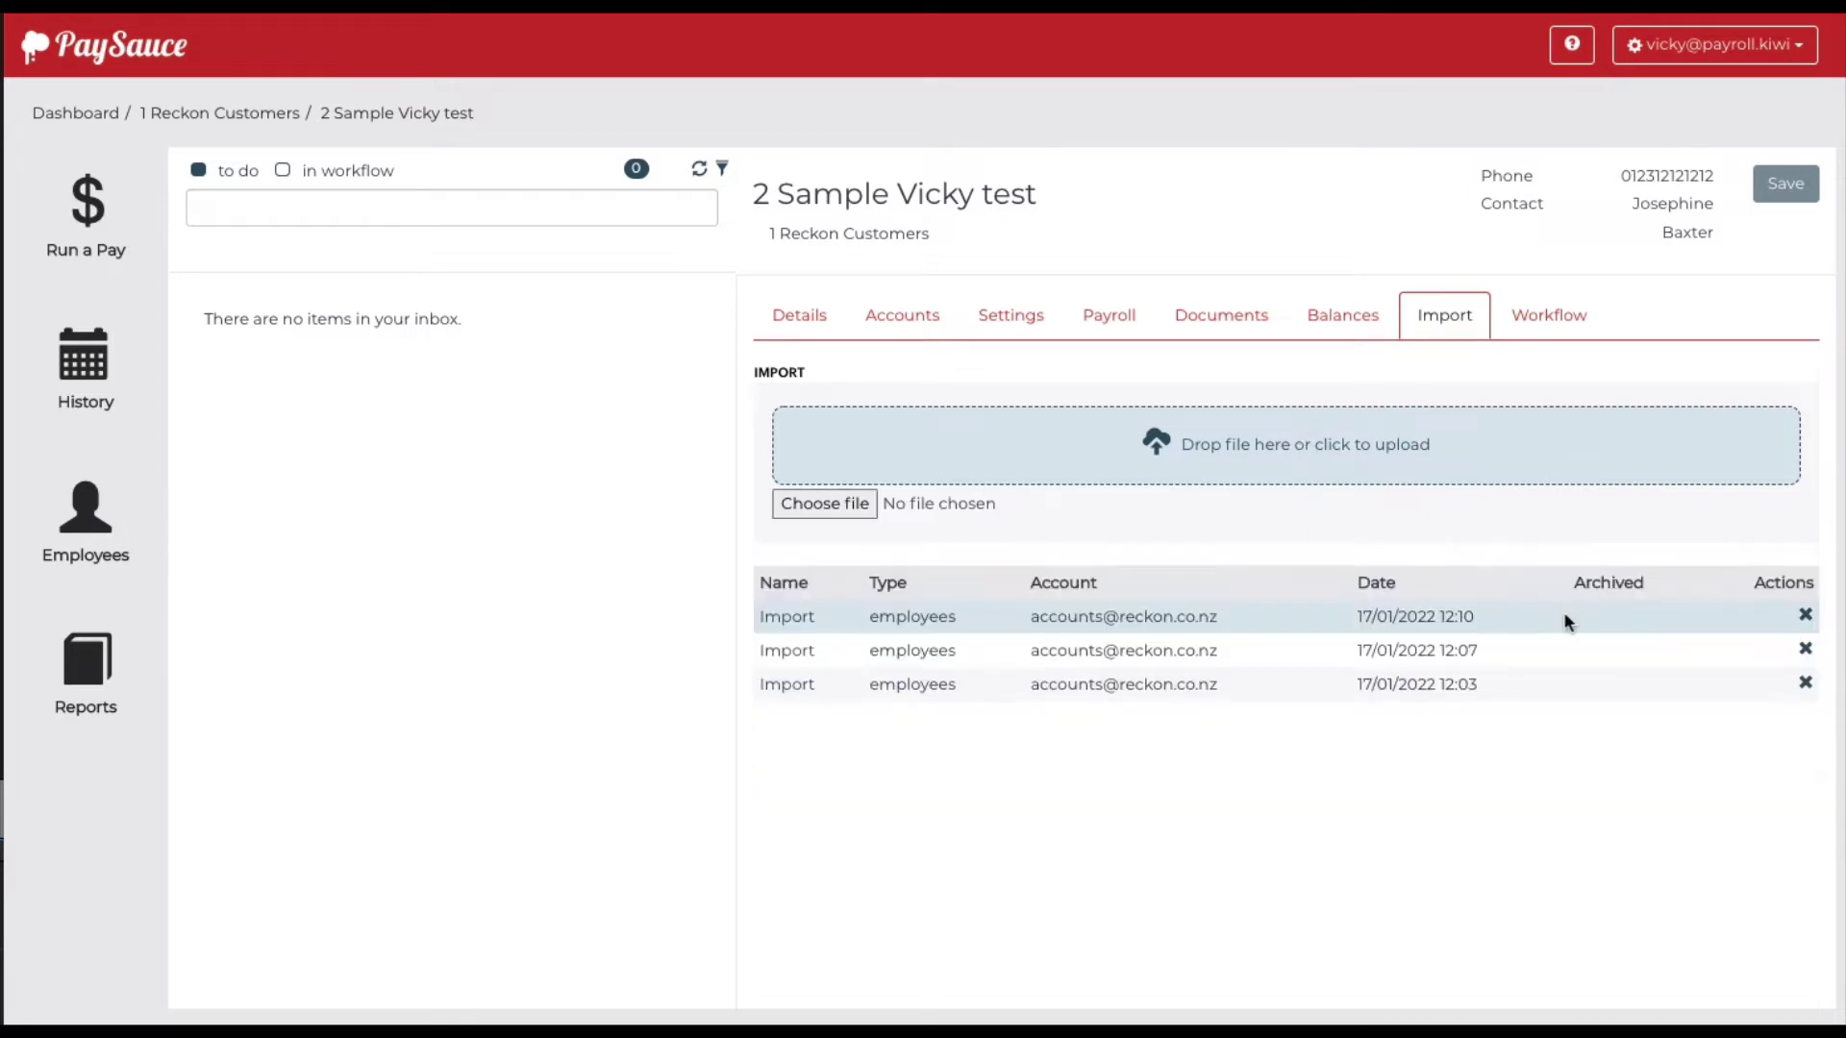
click(1011, 315)
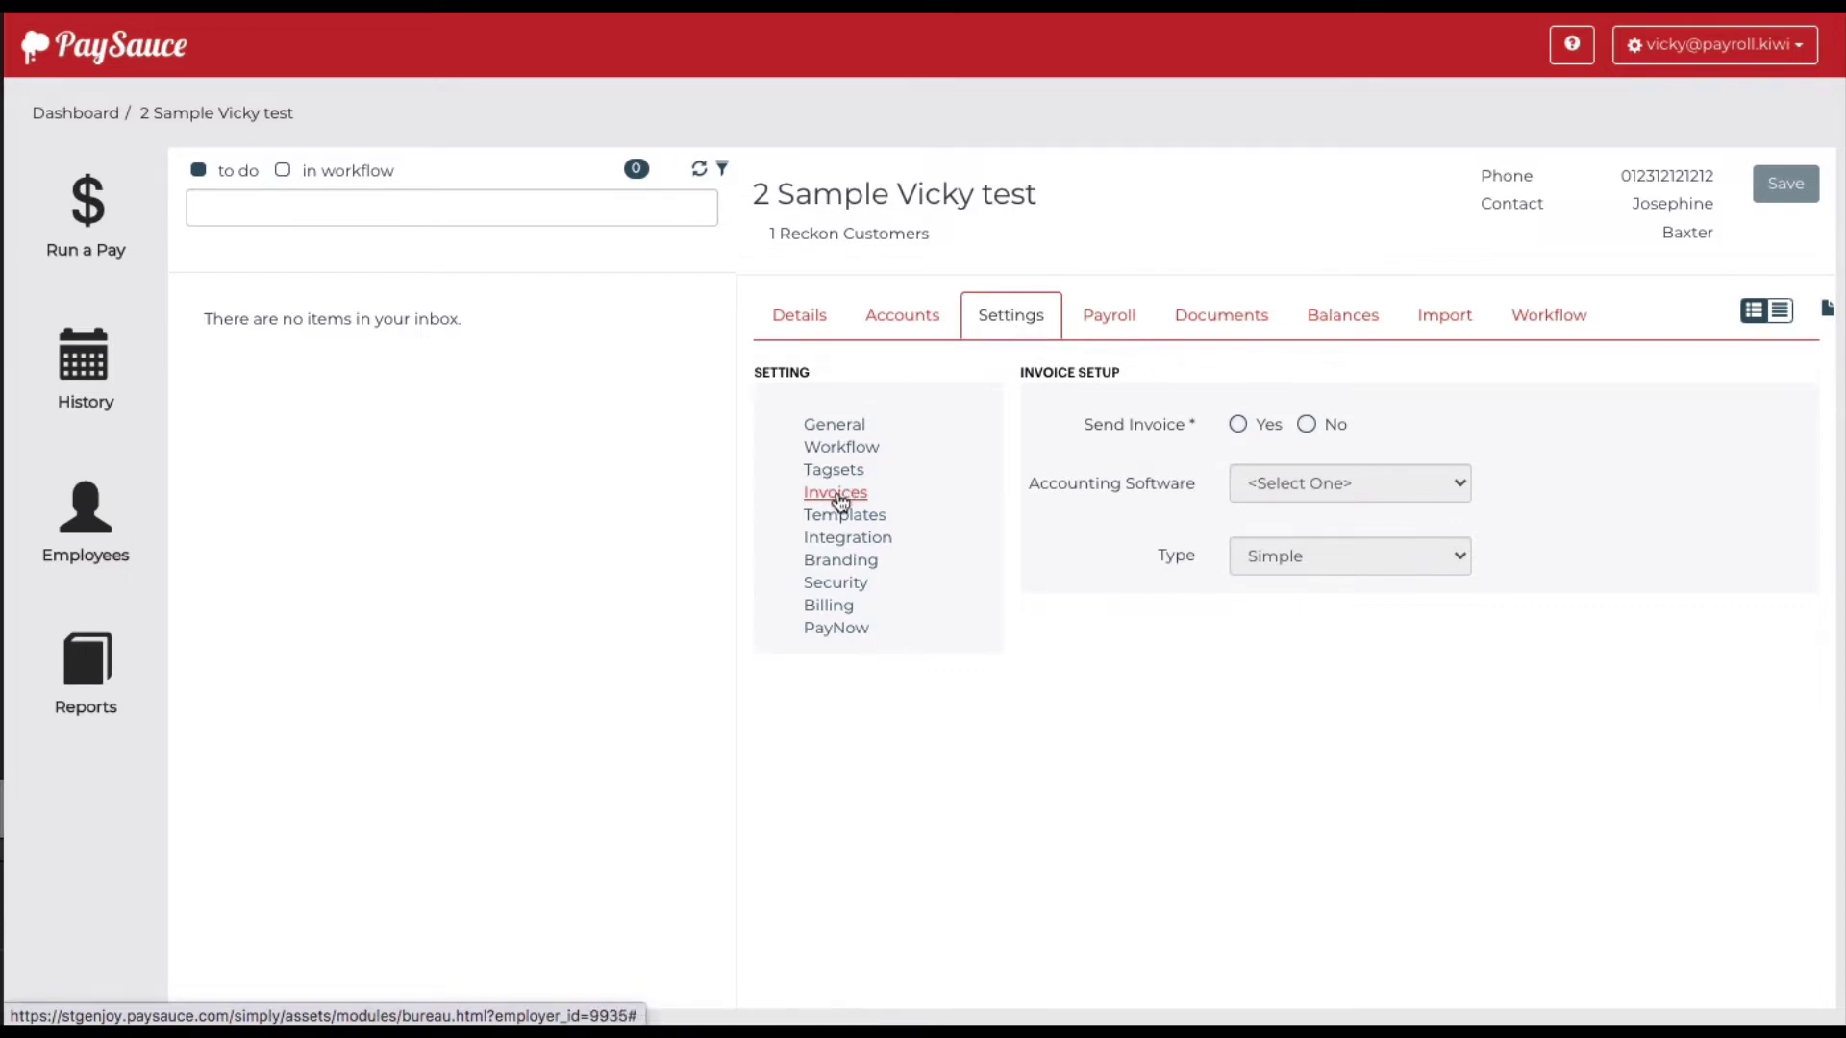
Send invoices to Reckon Accounts and import ledger codes from the exported IIF
click(1238, 424)
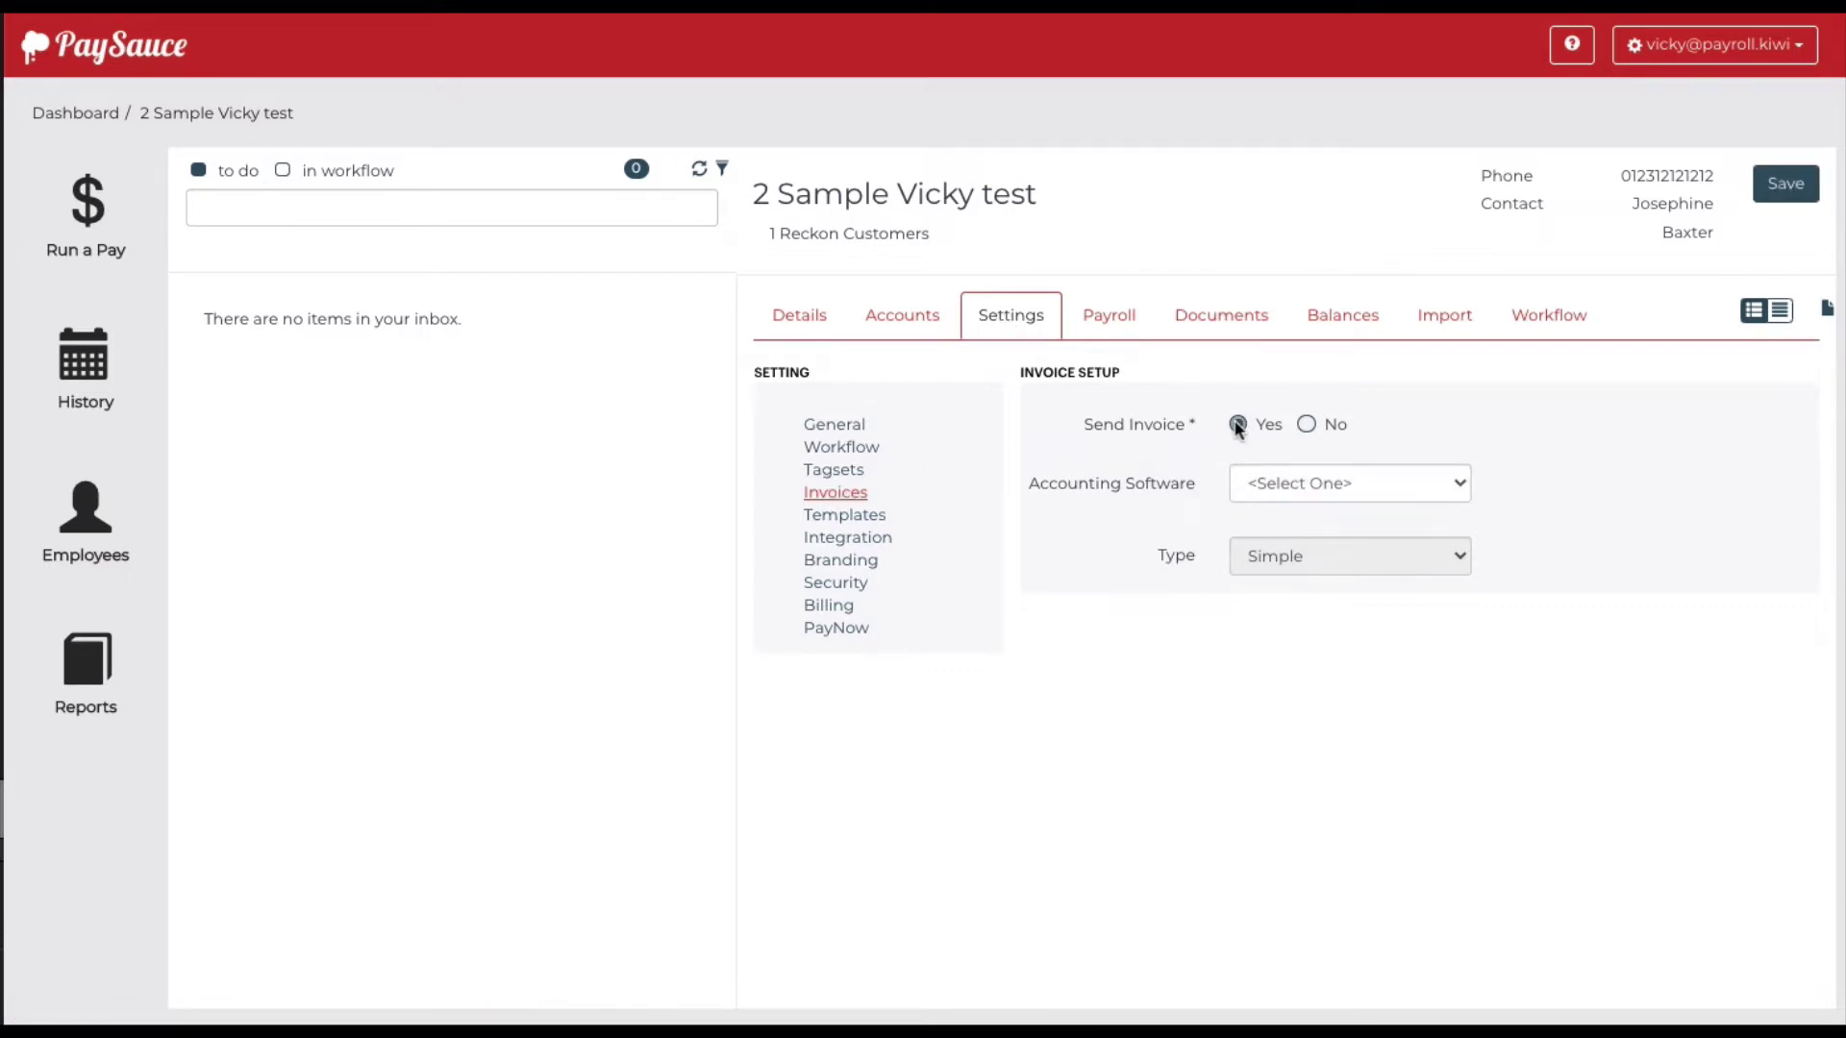
click(1284, 481)
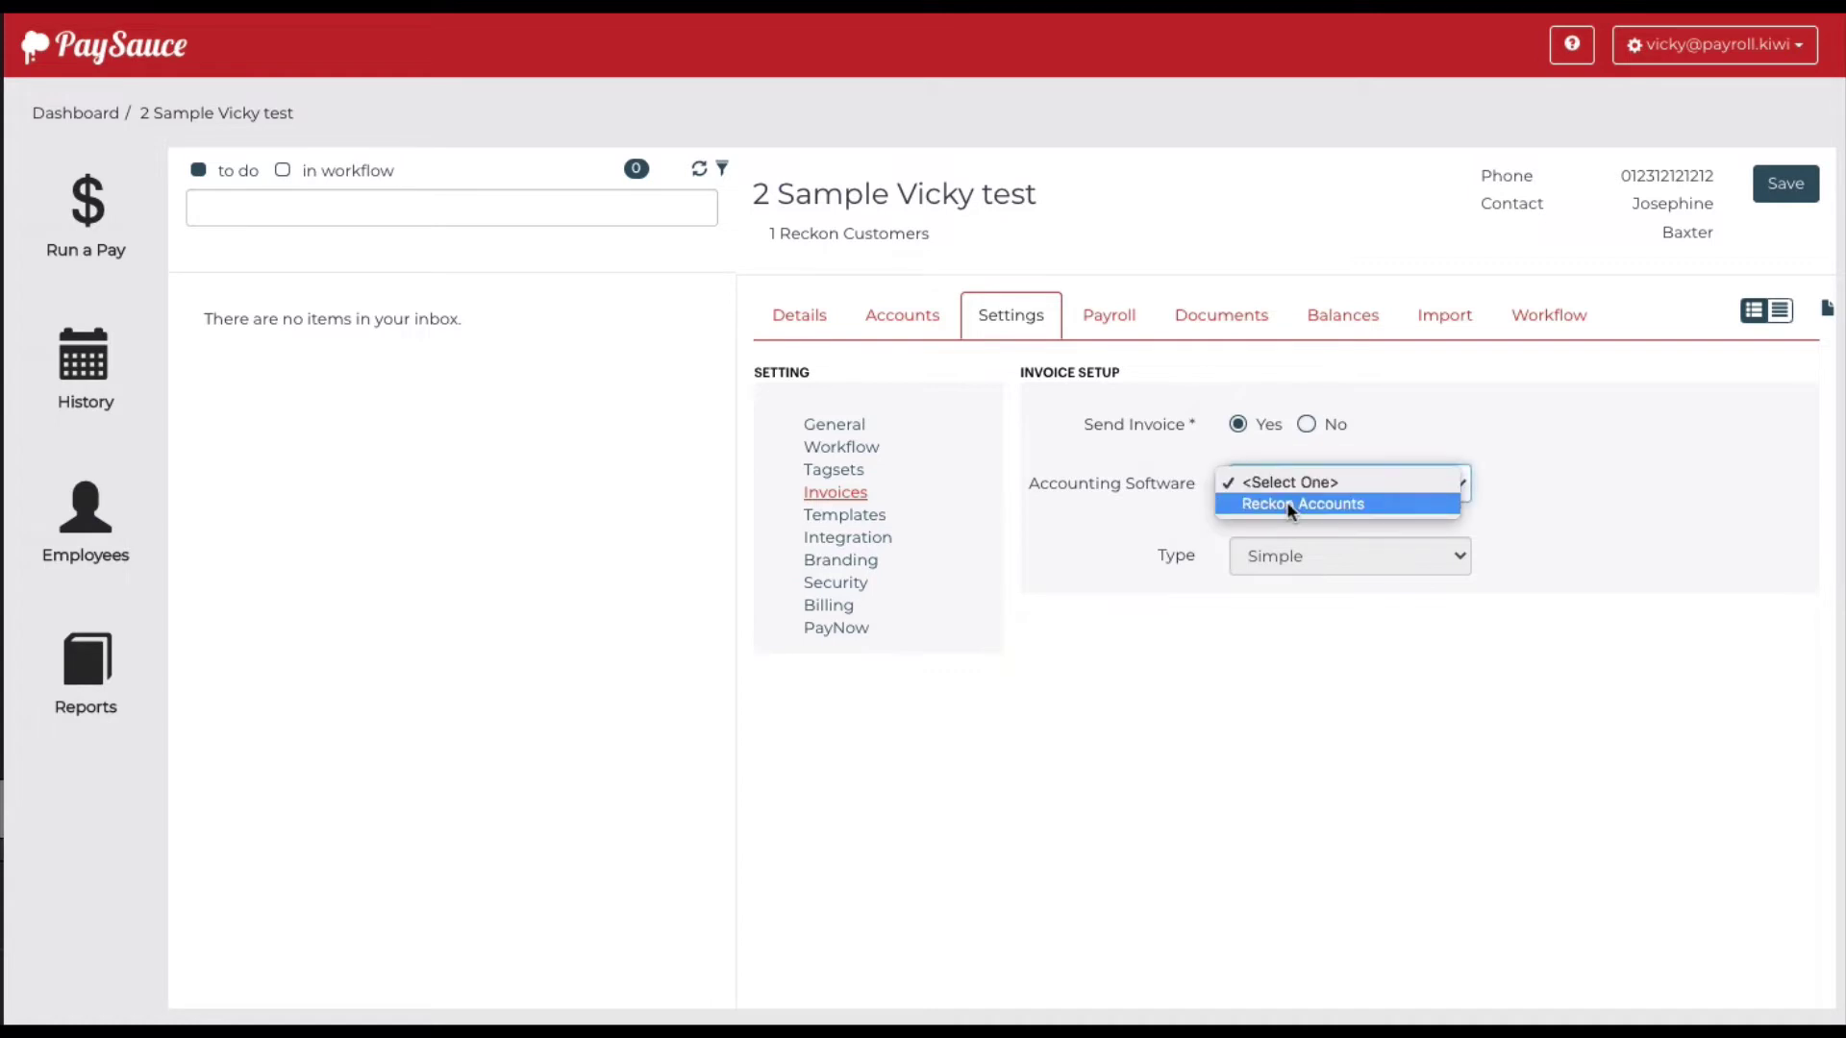
click(1287, 501)
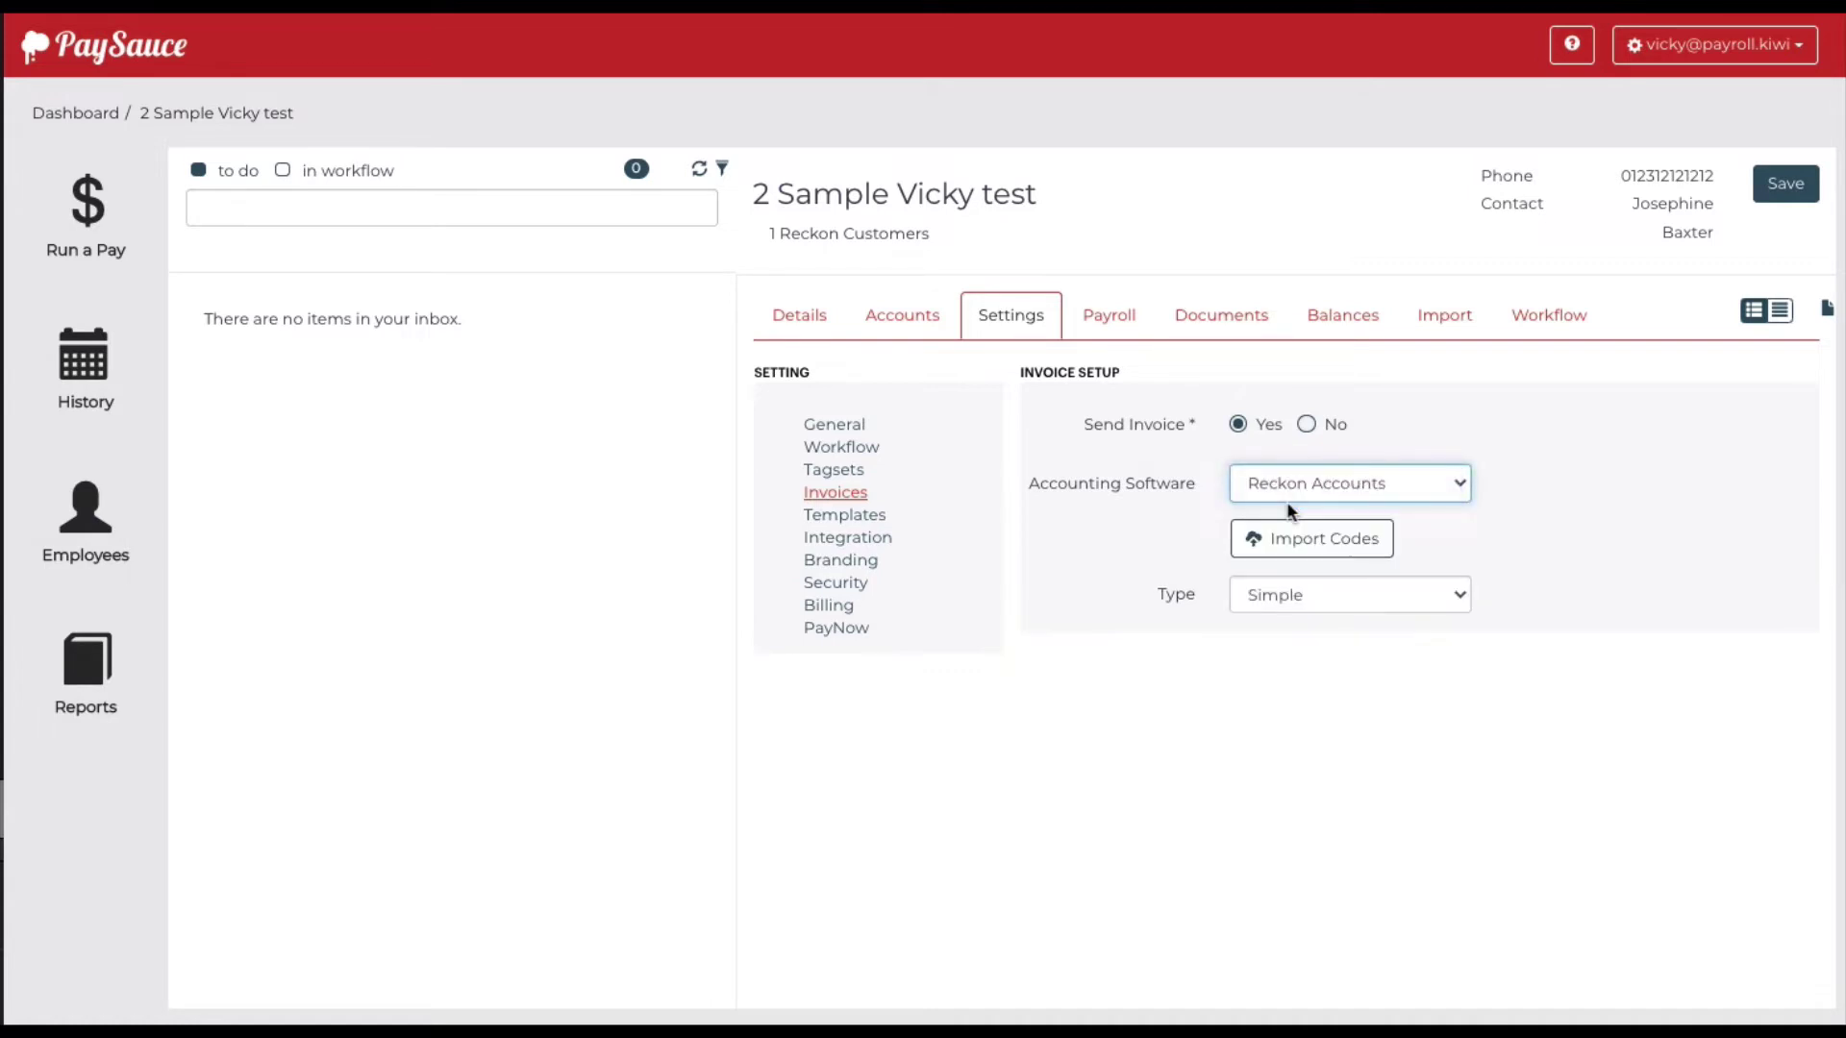
click(1327, 539)
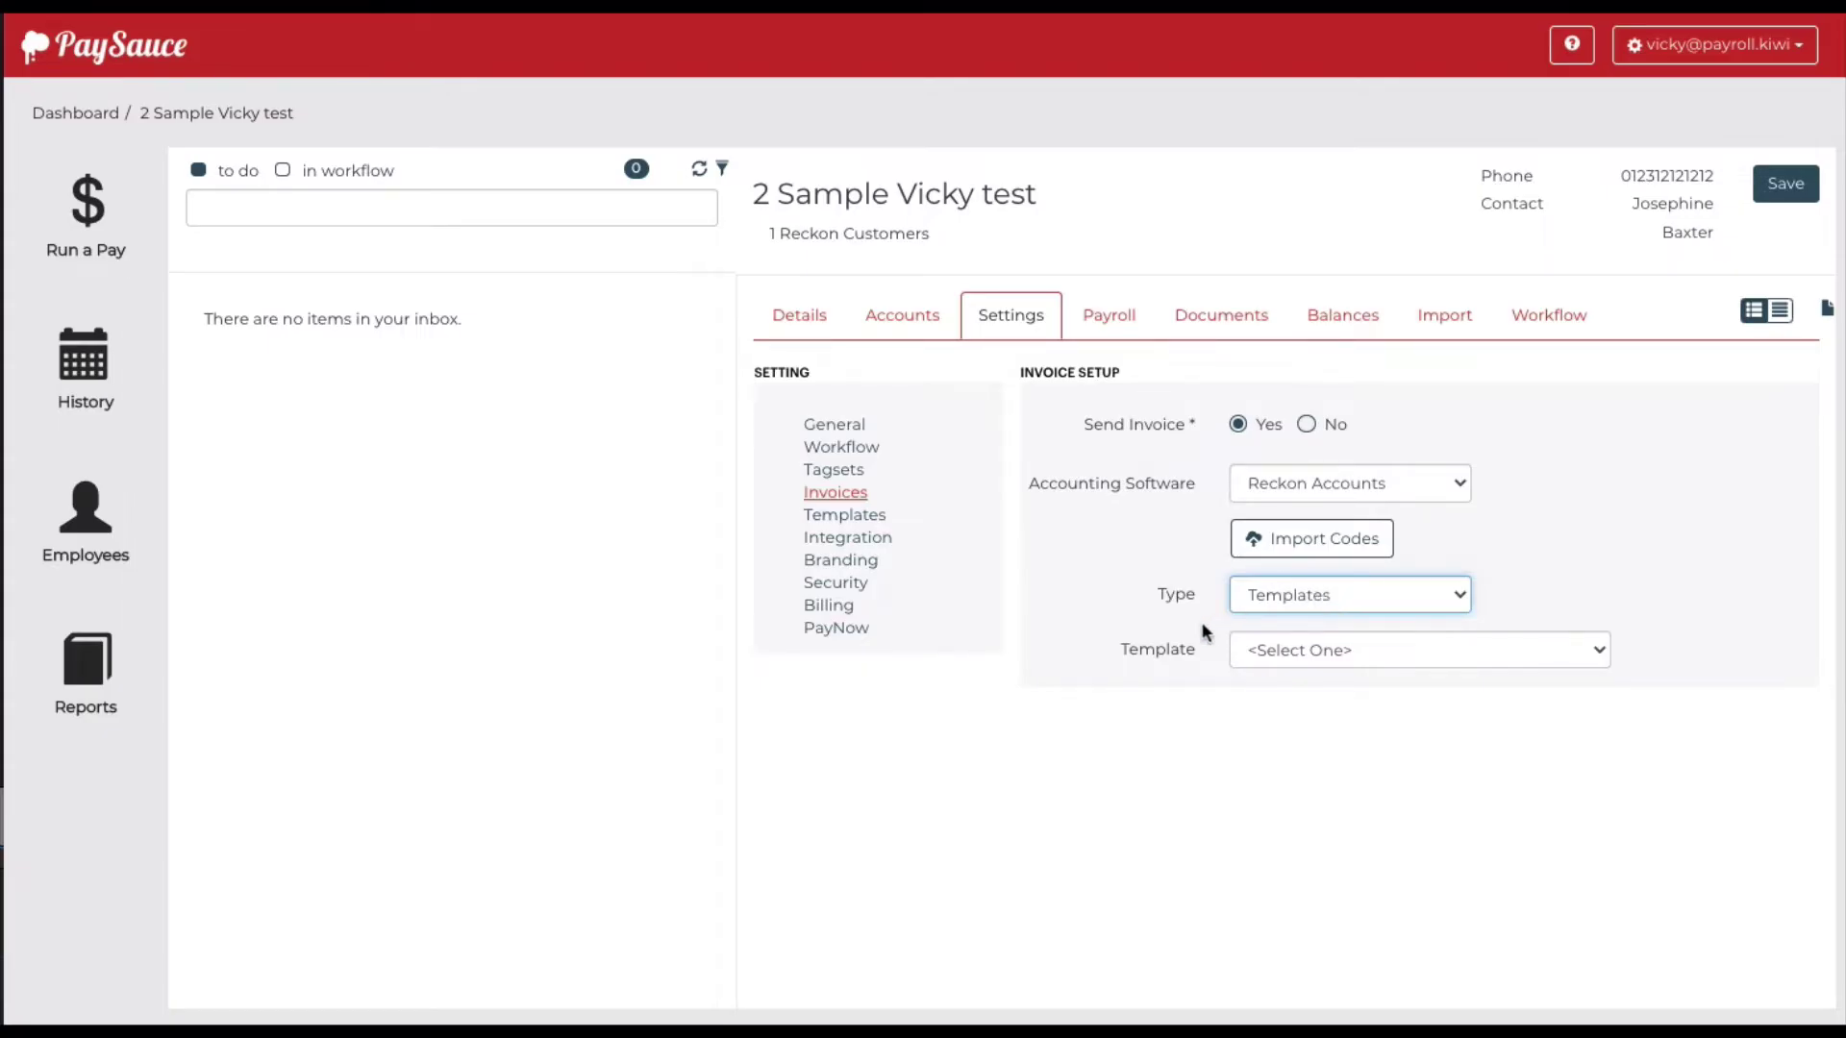
Set the invoice Type to Simple so payroll items map to accounts
click(1281, 599)
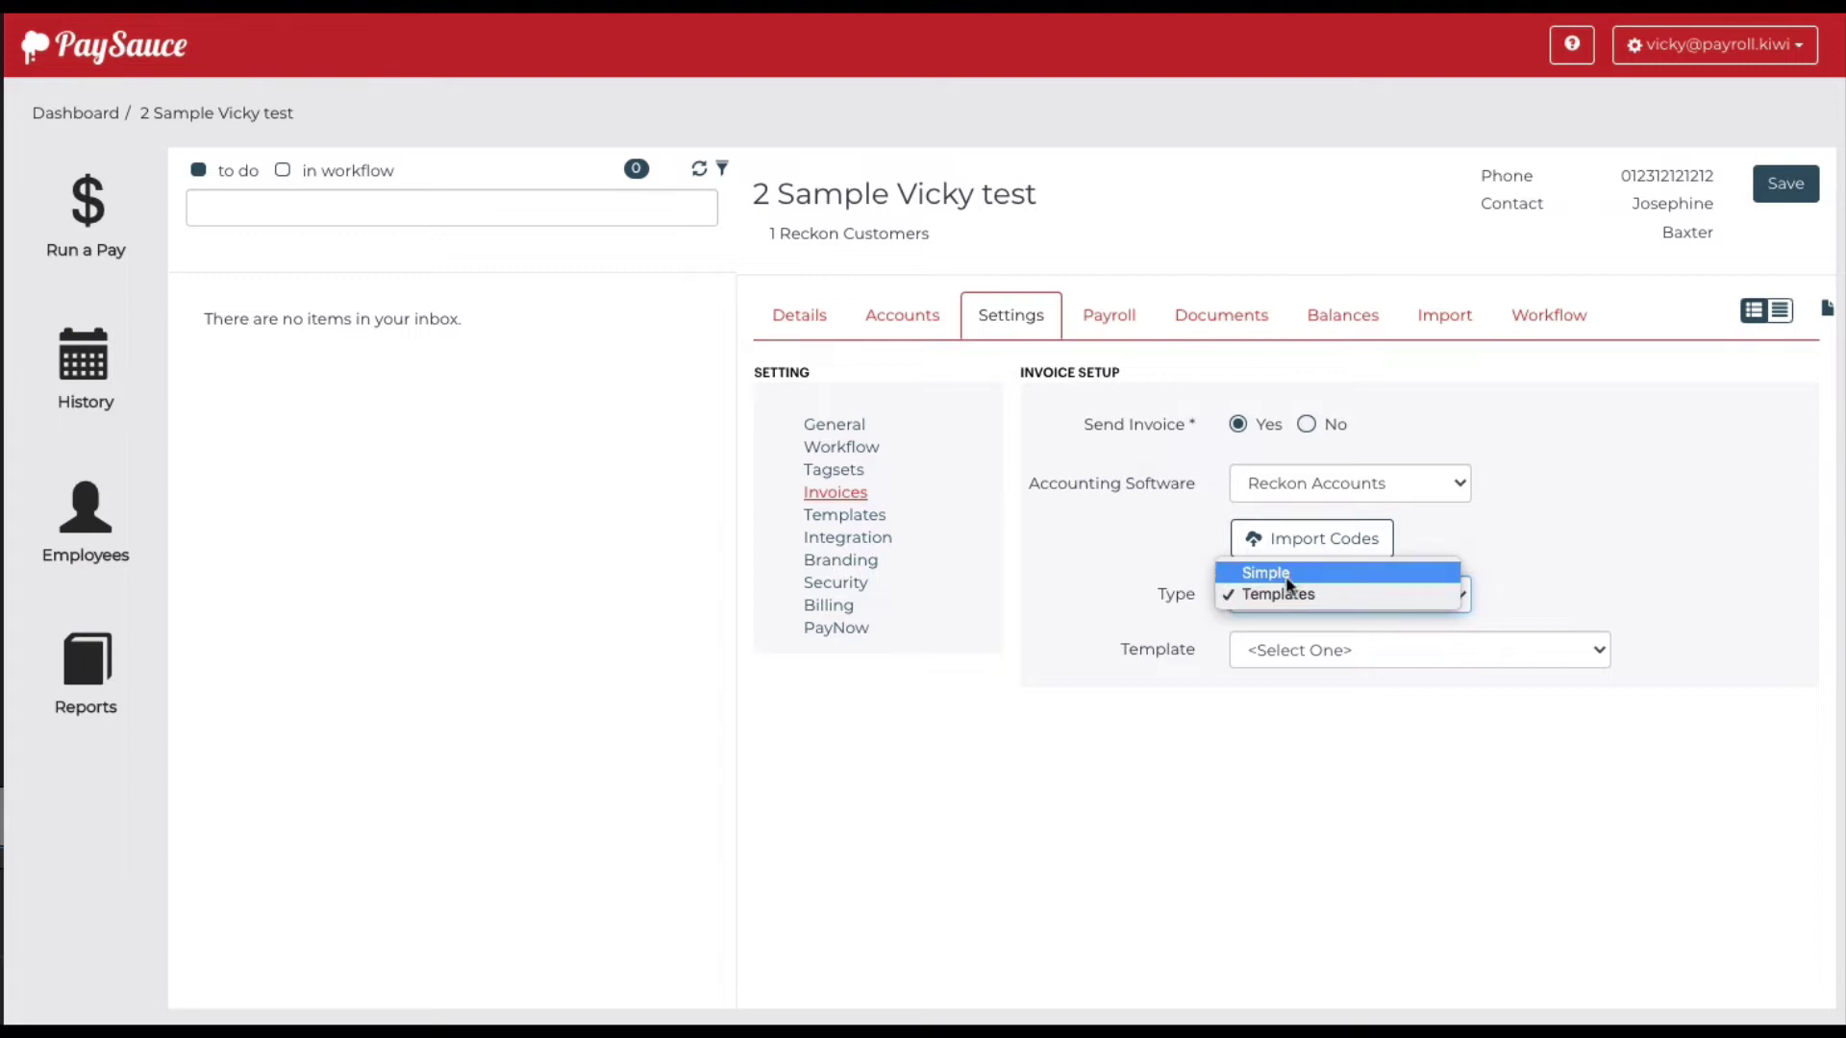
click(1289, 576)
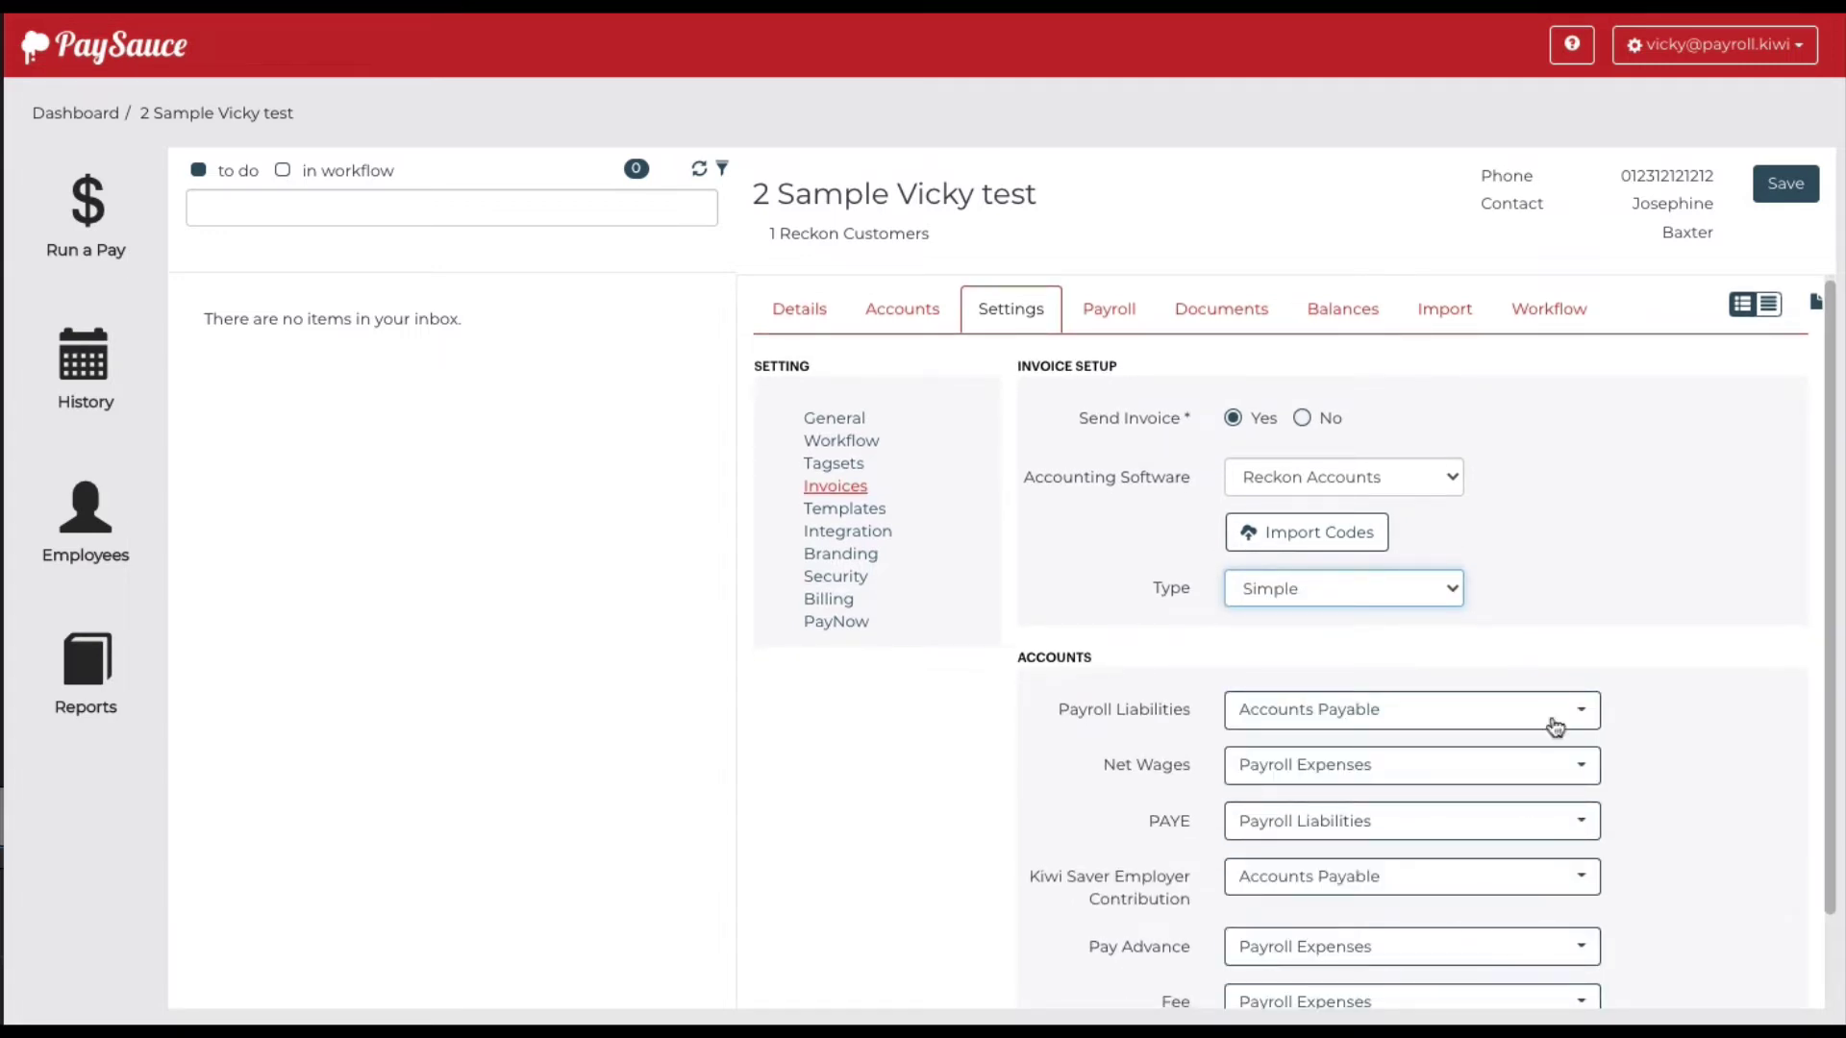
click(1681, 708)
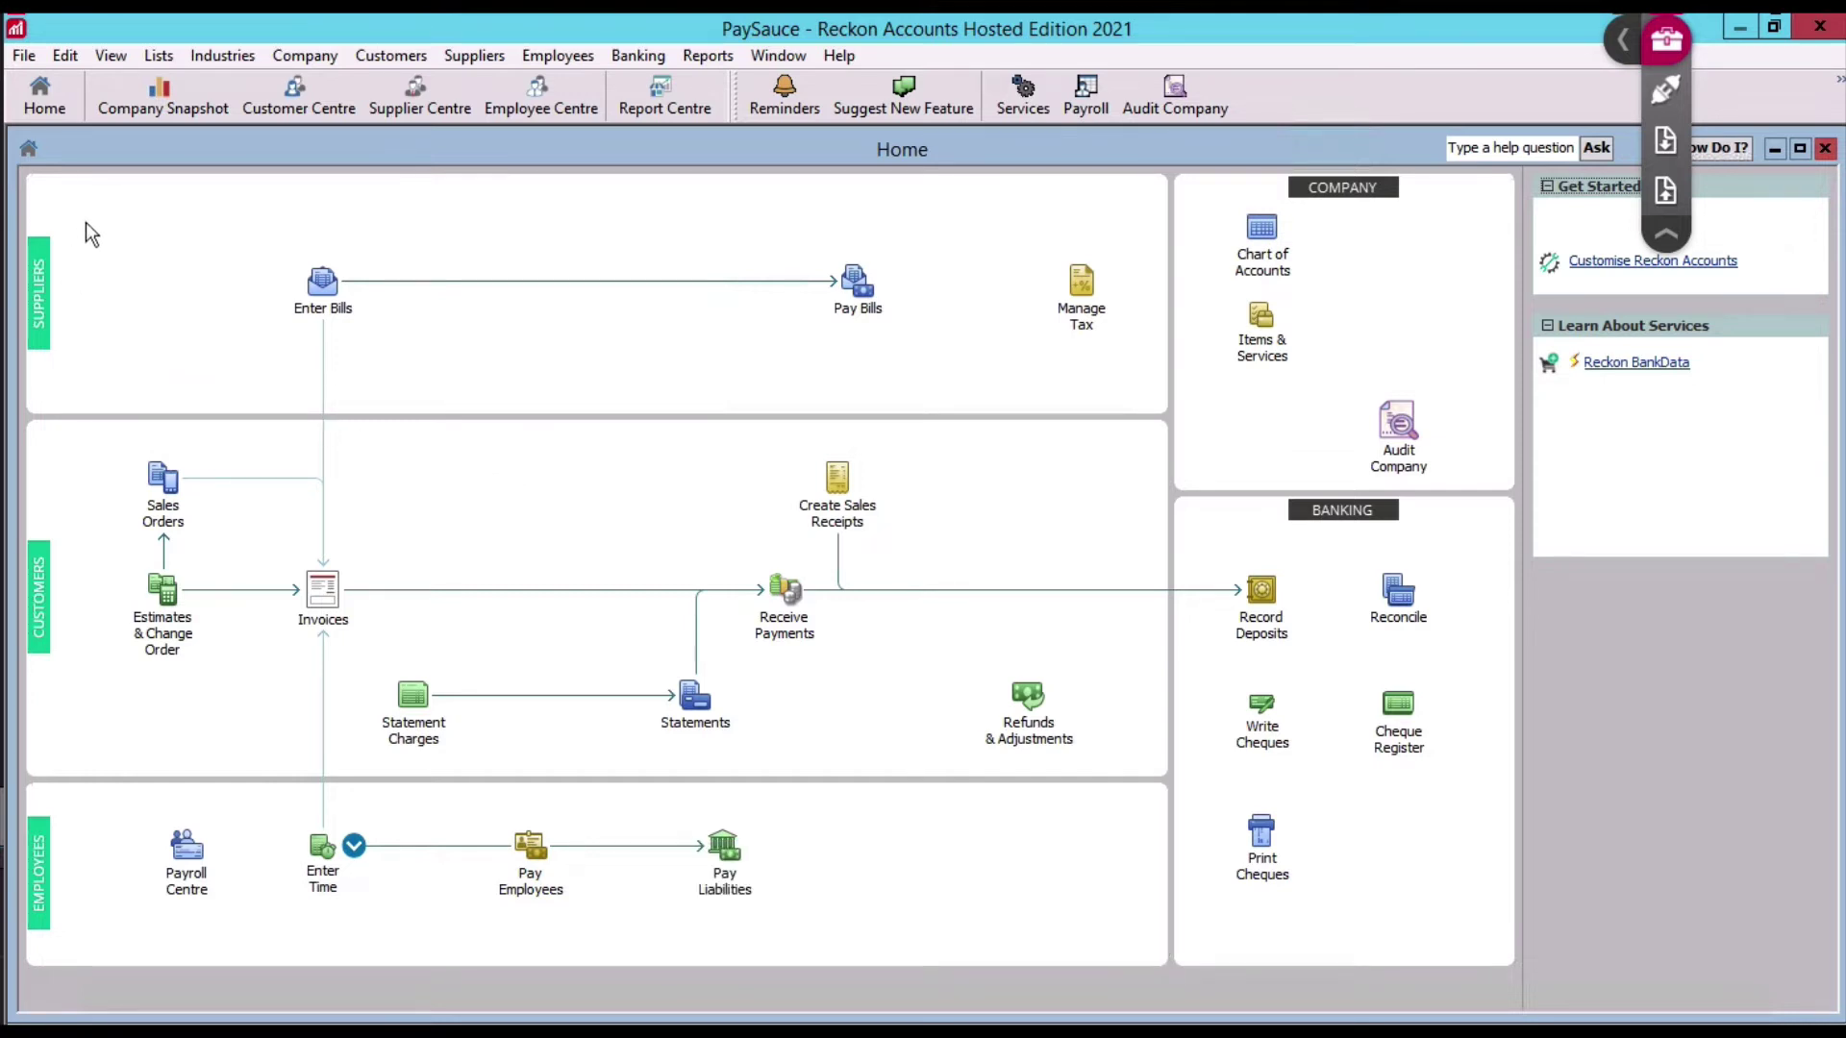
Switch the PaySauce company file to multi-user mode and acknowledge the confirmation
click(23, 56)
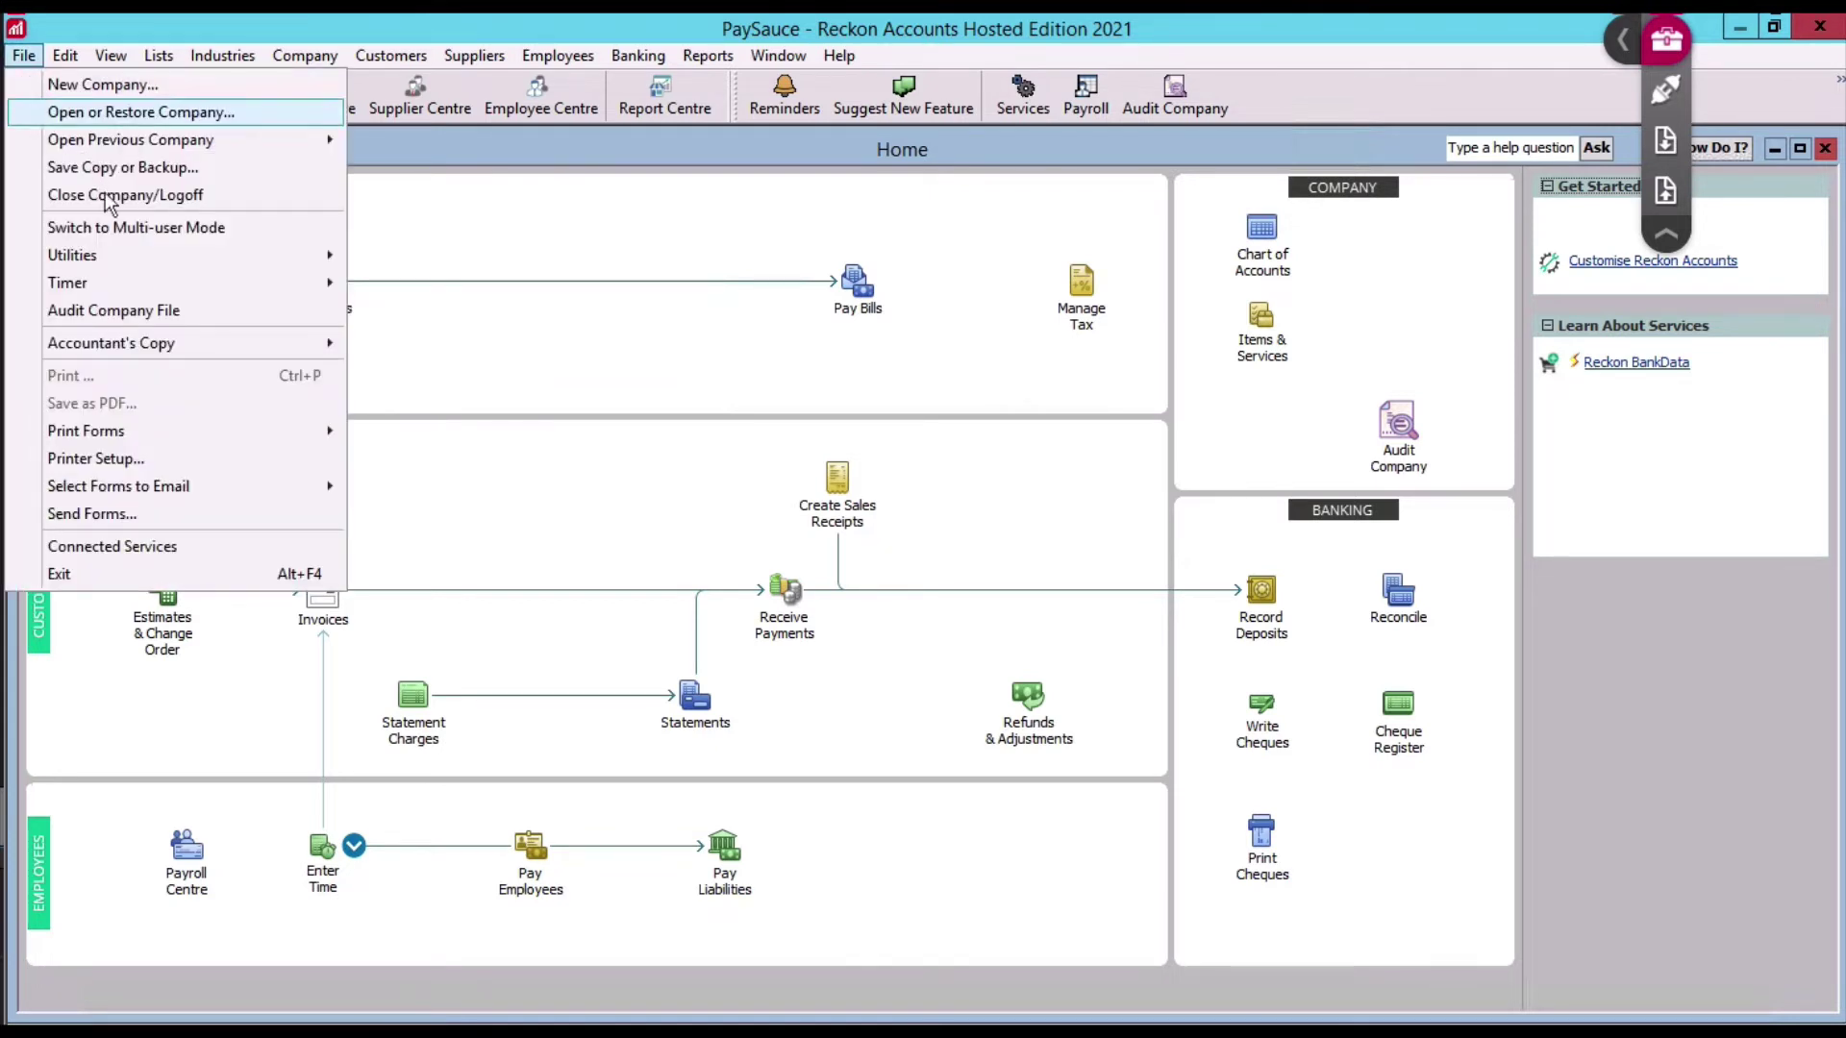
click(131, 230)
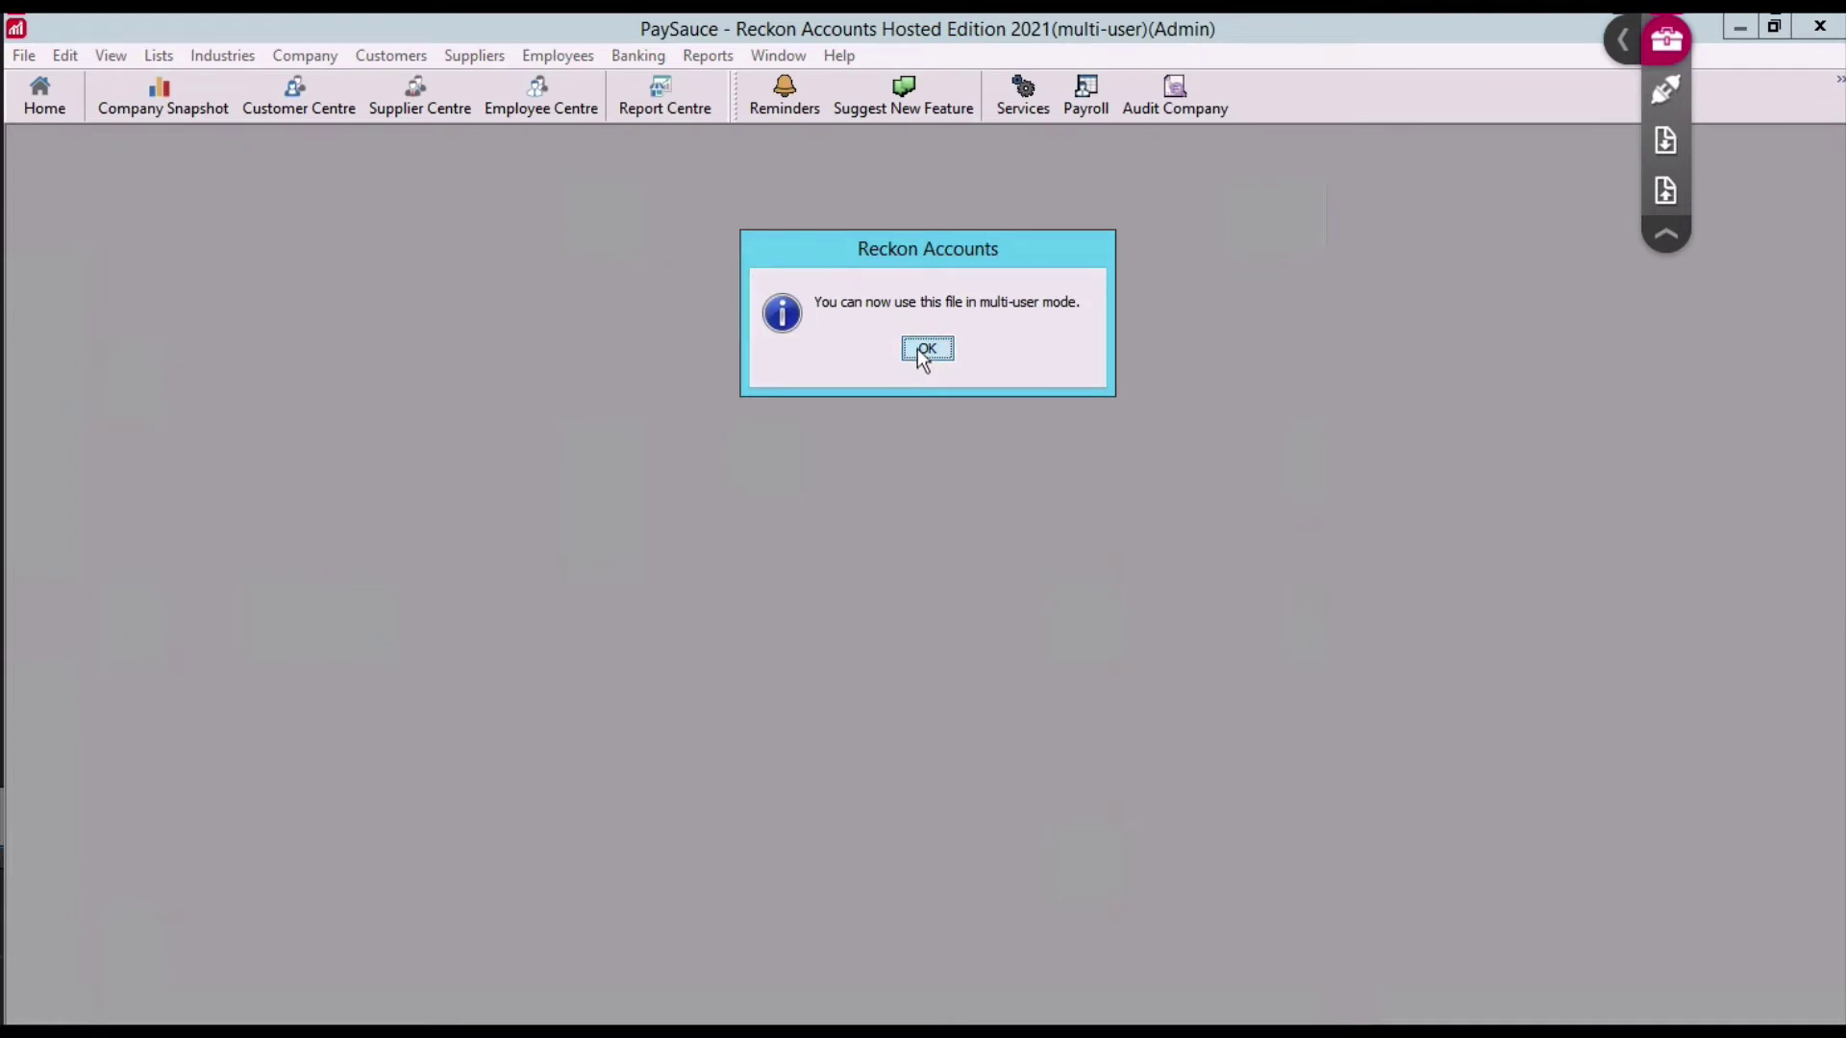
click(923, 350)
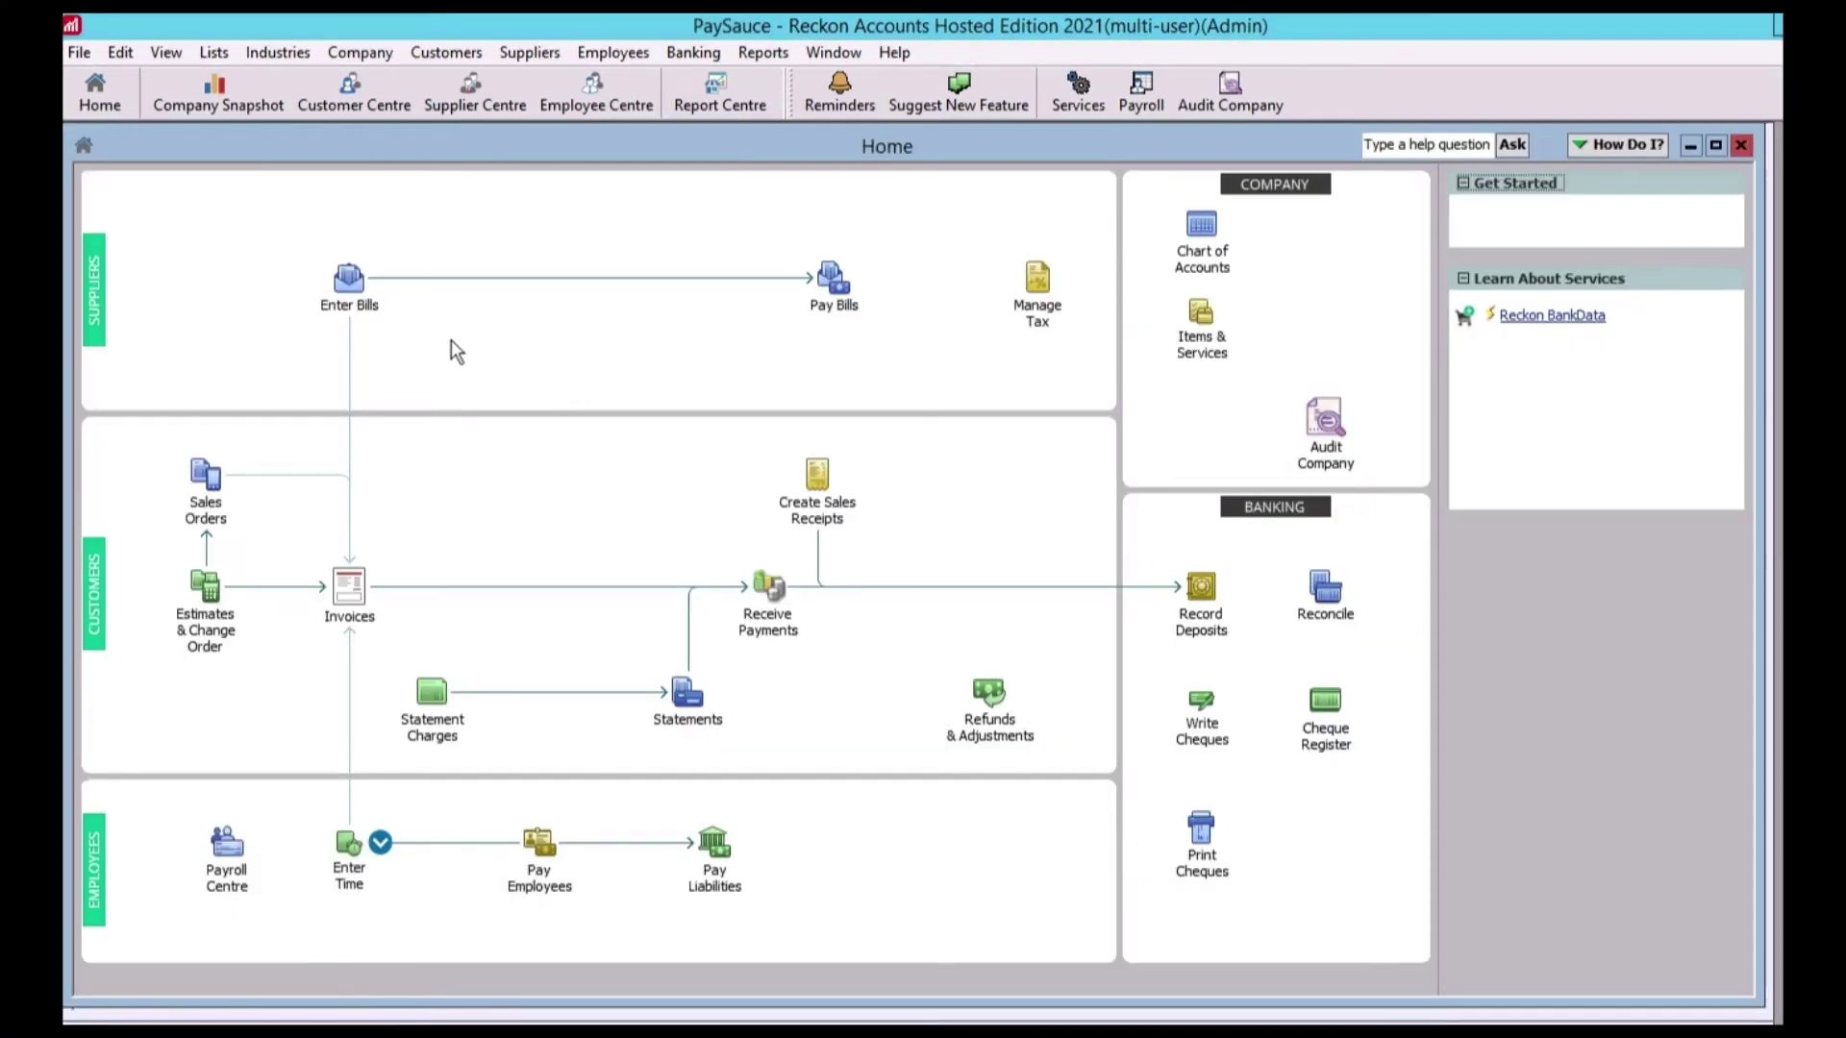
Open Set Up Users and Roles, logging in with the admin password
click(365, 63)
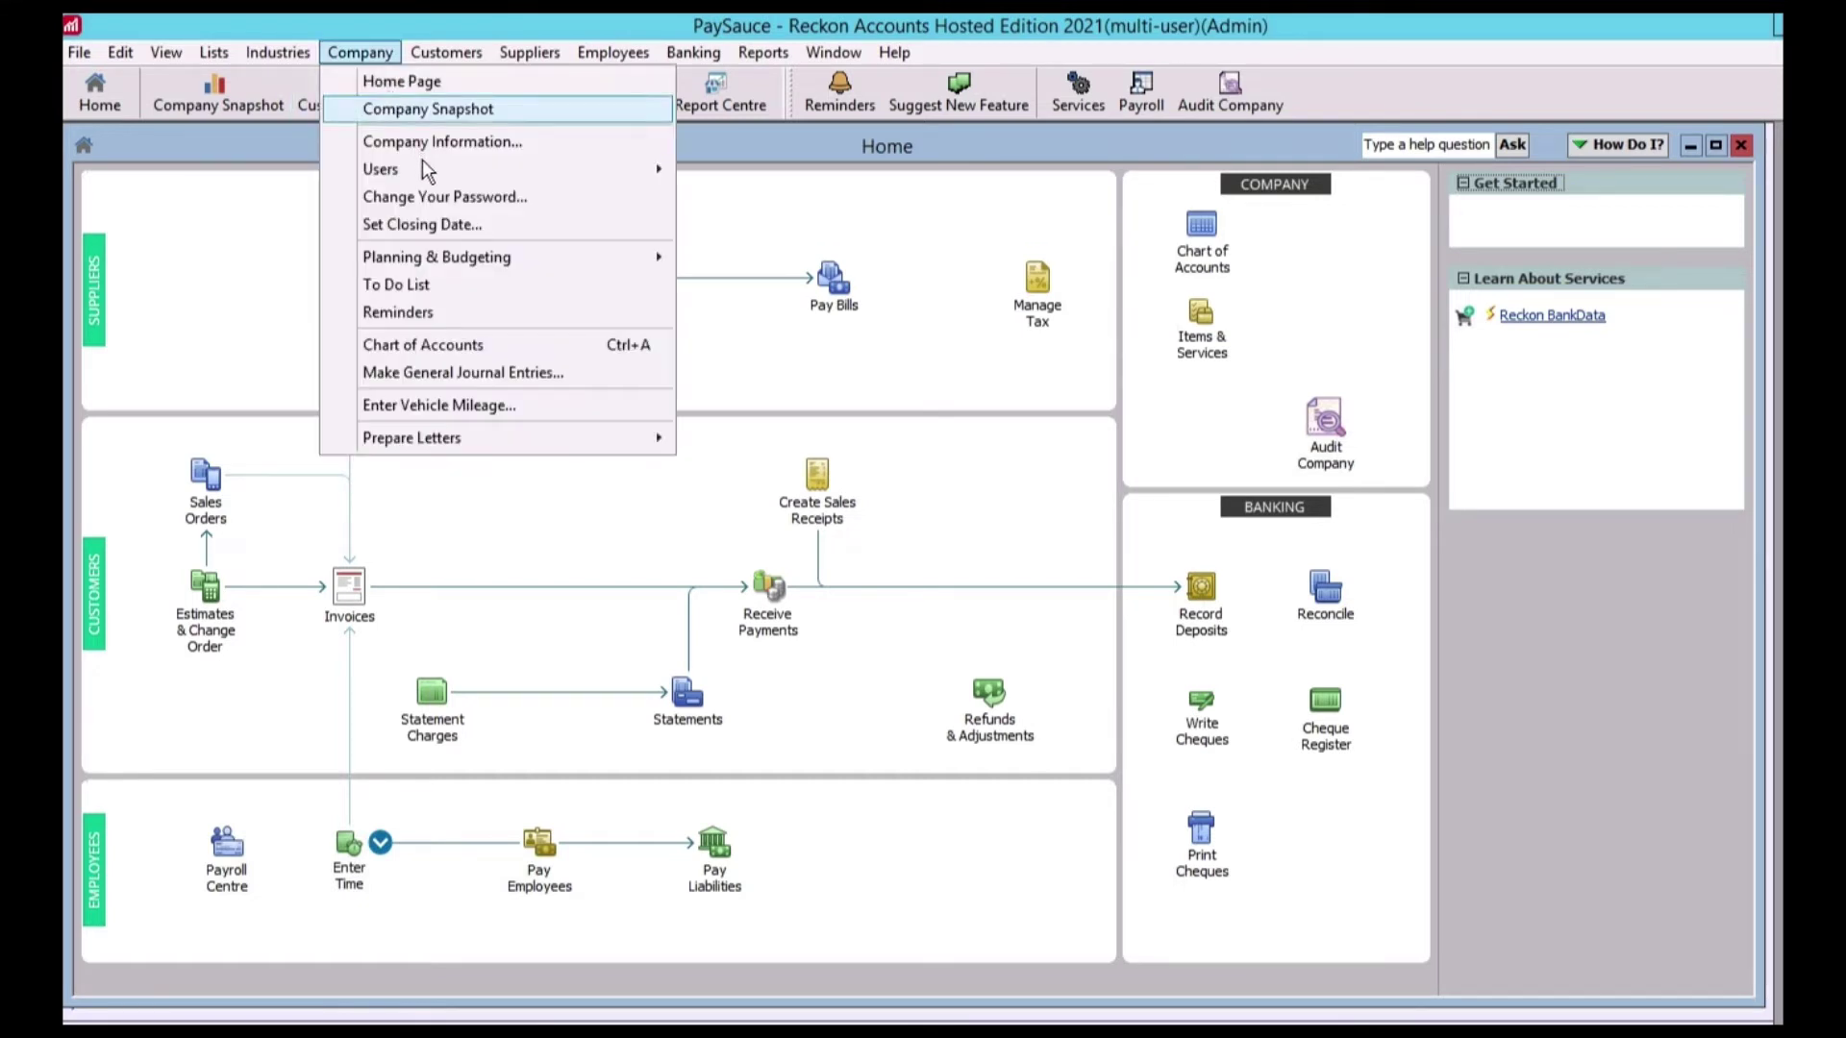
mouse_move(425, 169)
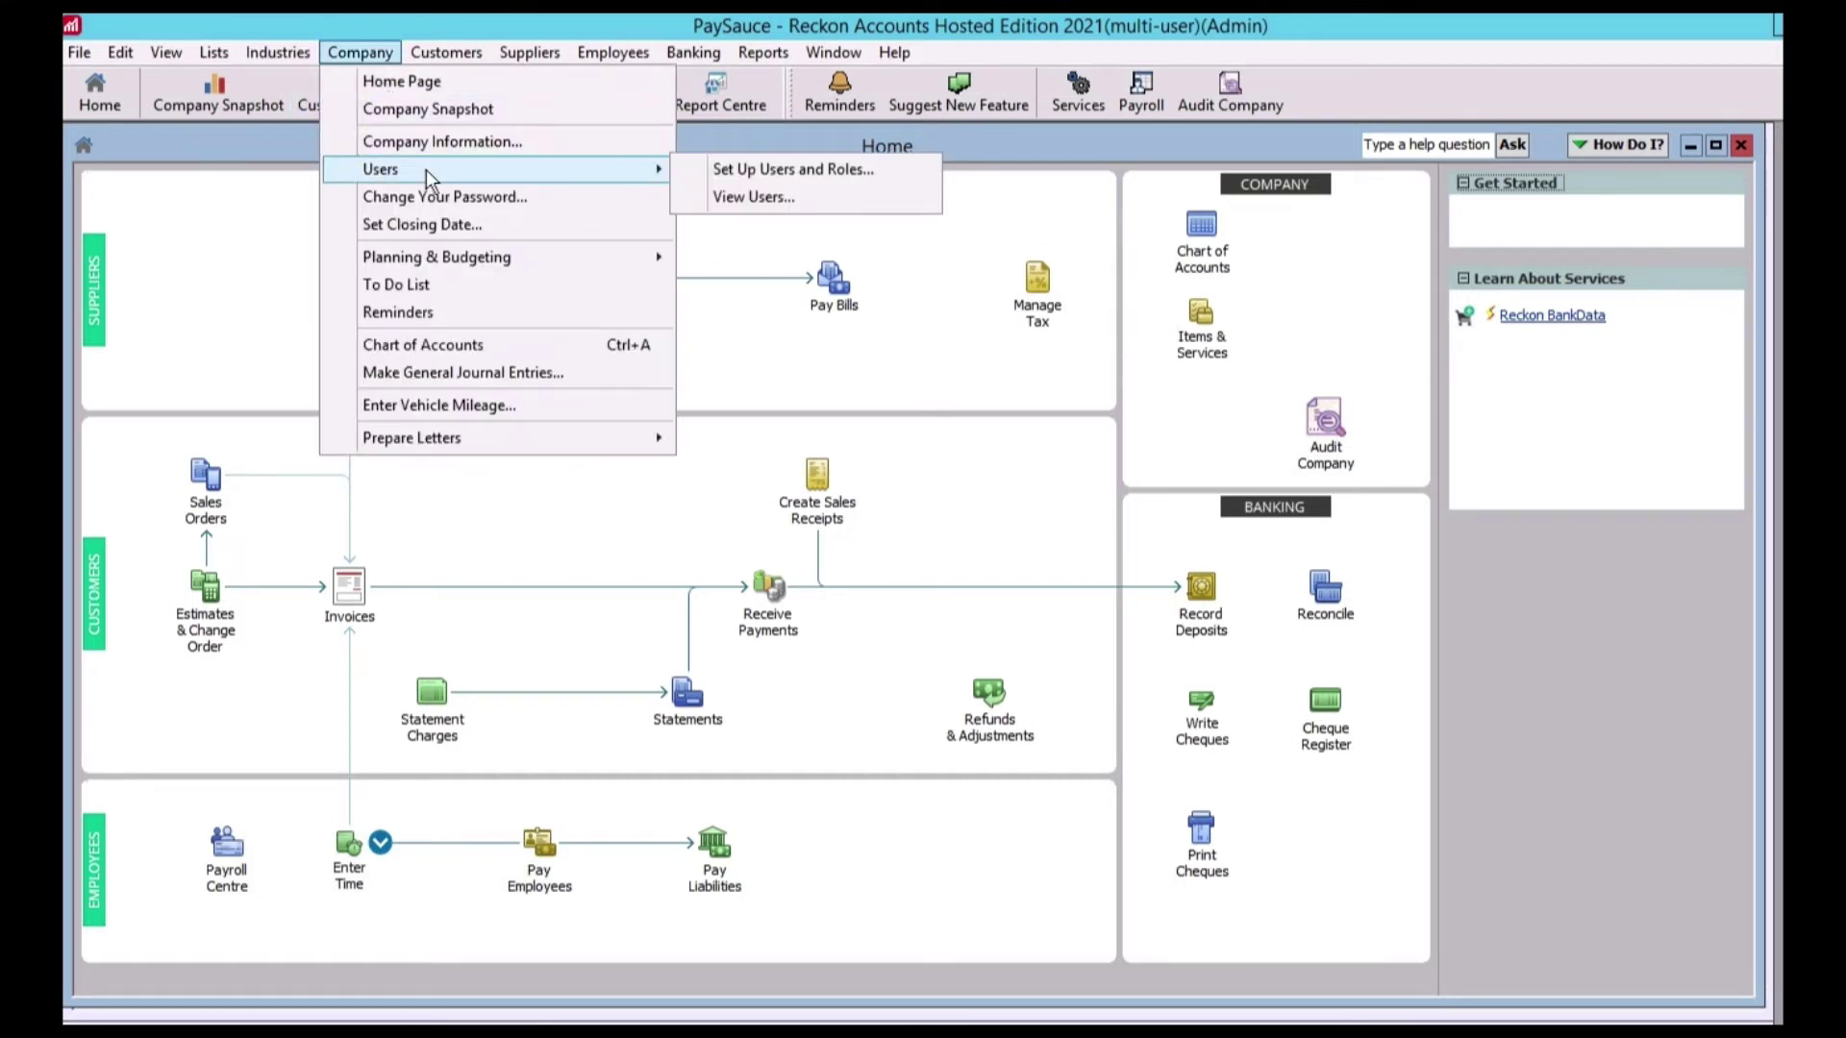
click(731, 172)
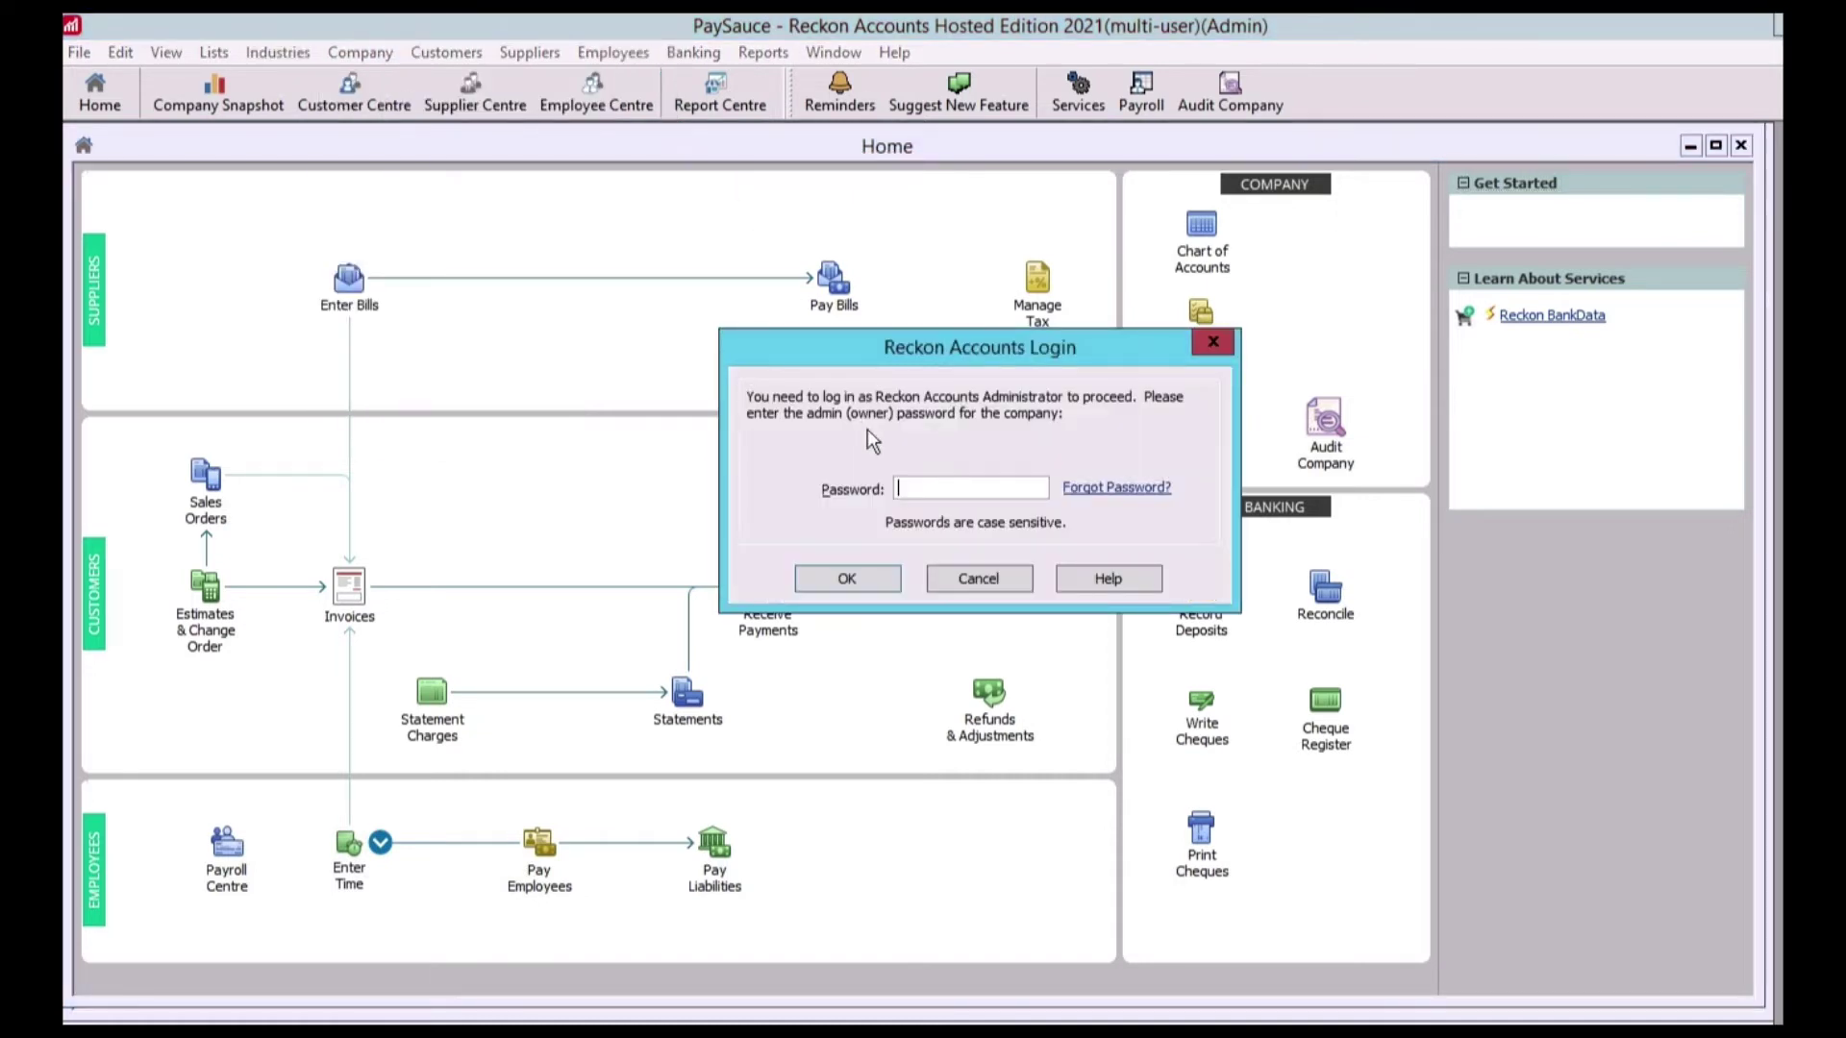
text(****)
click(846, 579)
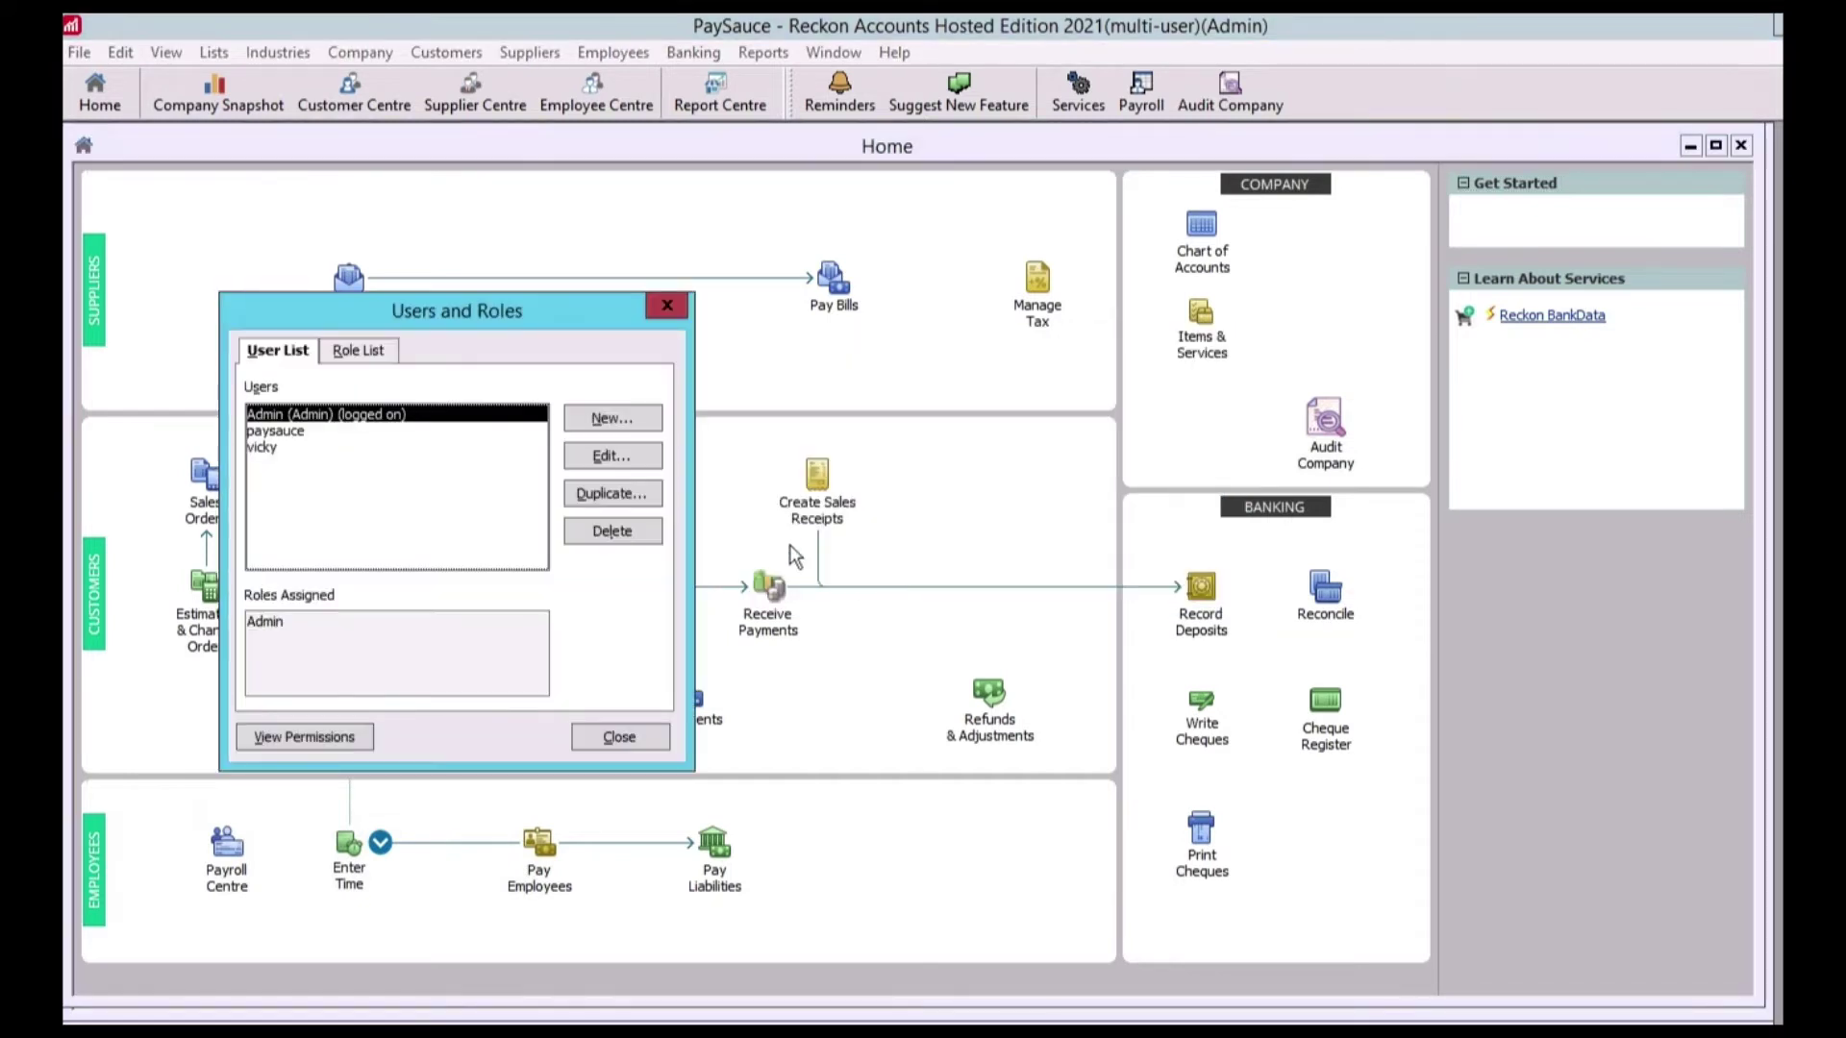
Add user 'newuser' with a password and the Full Access role, then save
click(619, 423)
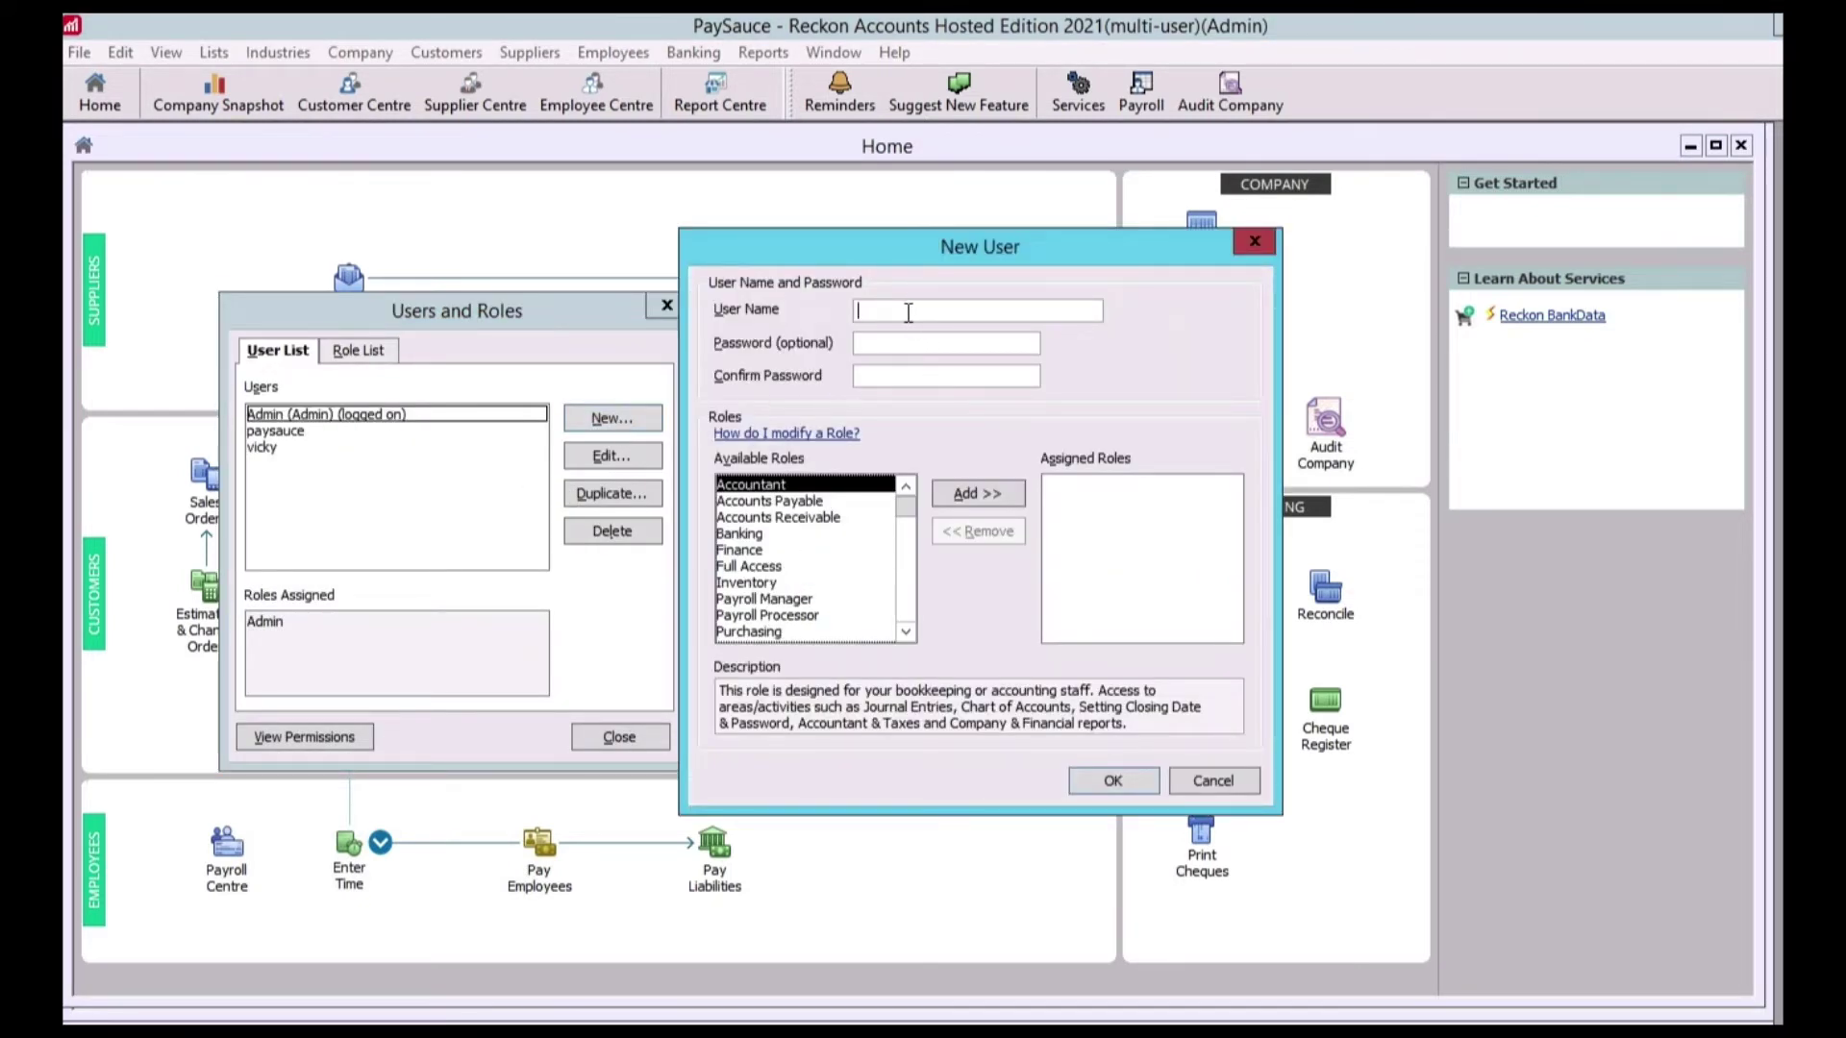
text(newuser)
key(Tab)
text(1234)
key(Tab)
text(1234)
click(765, 567)
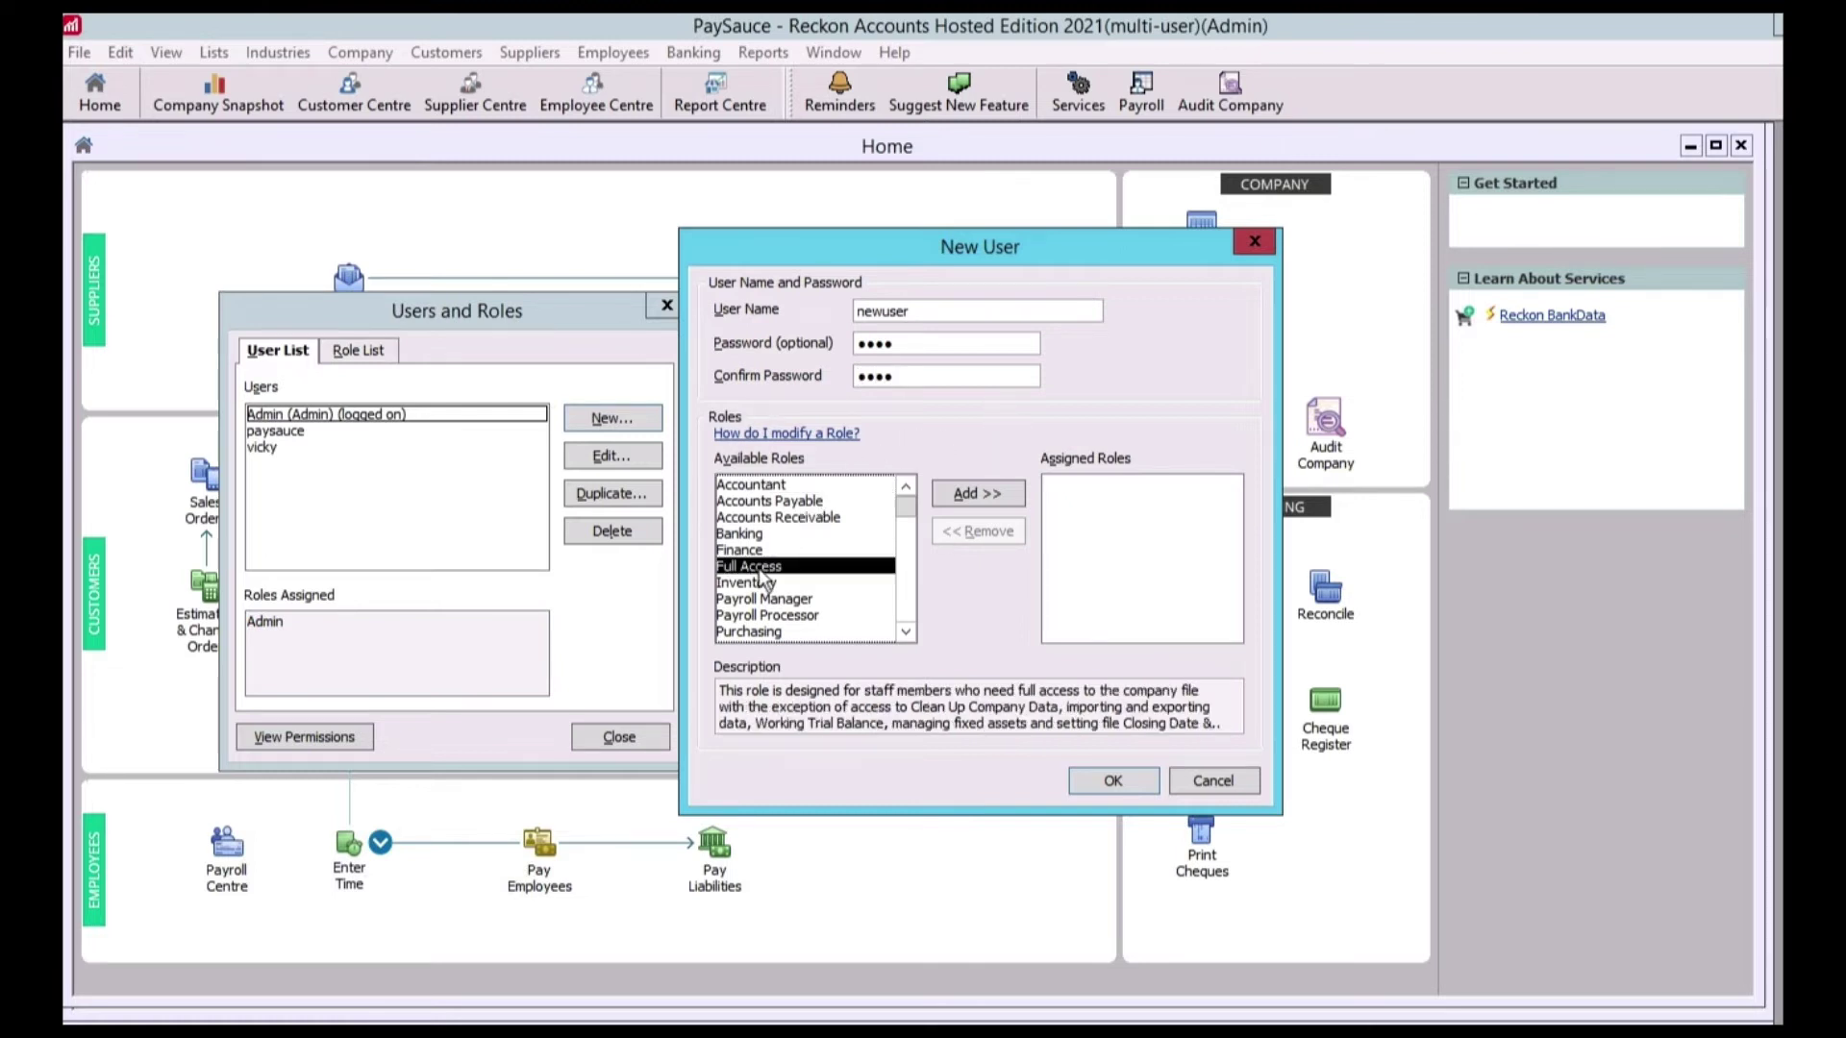
click(973, 490)
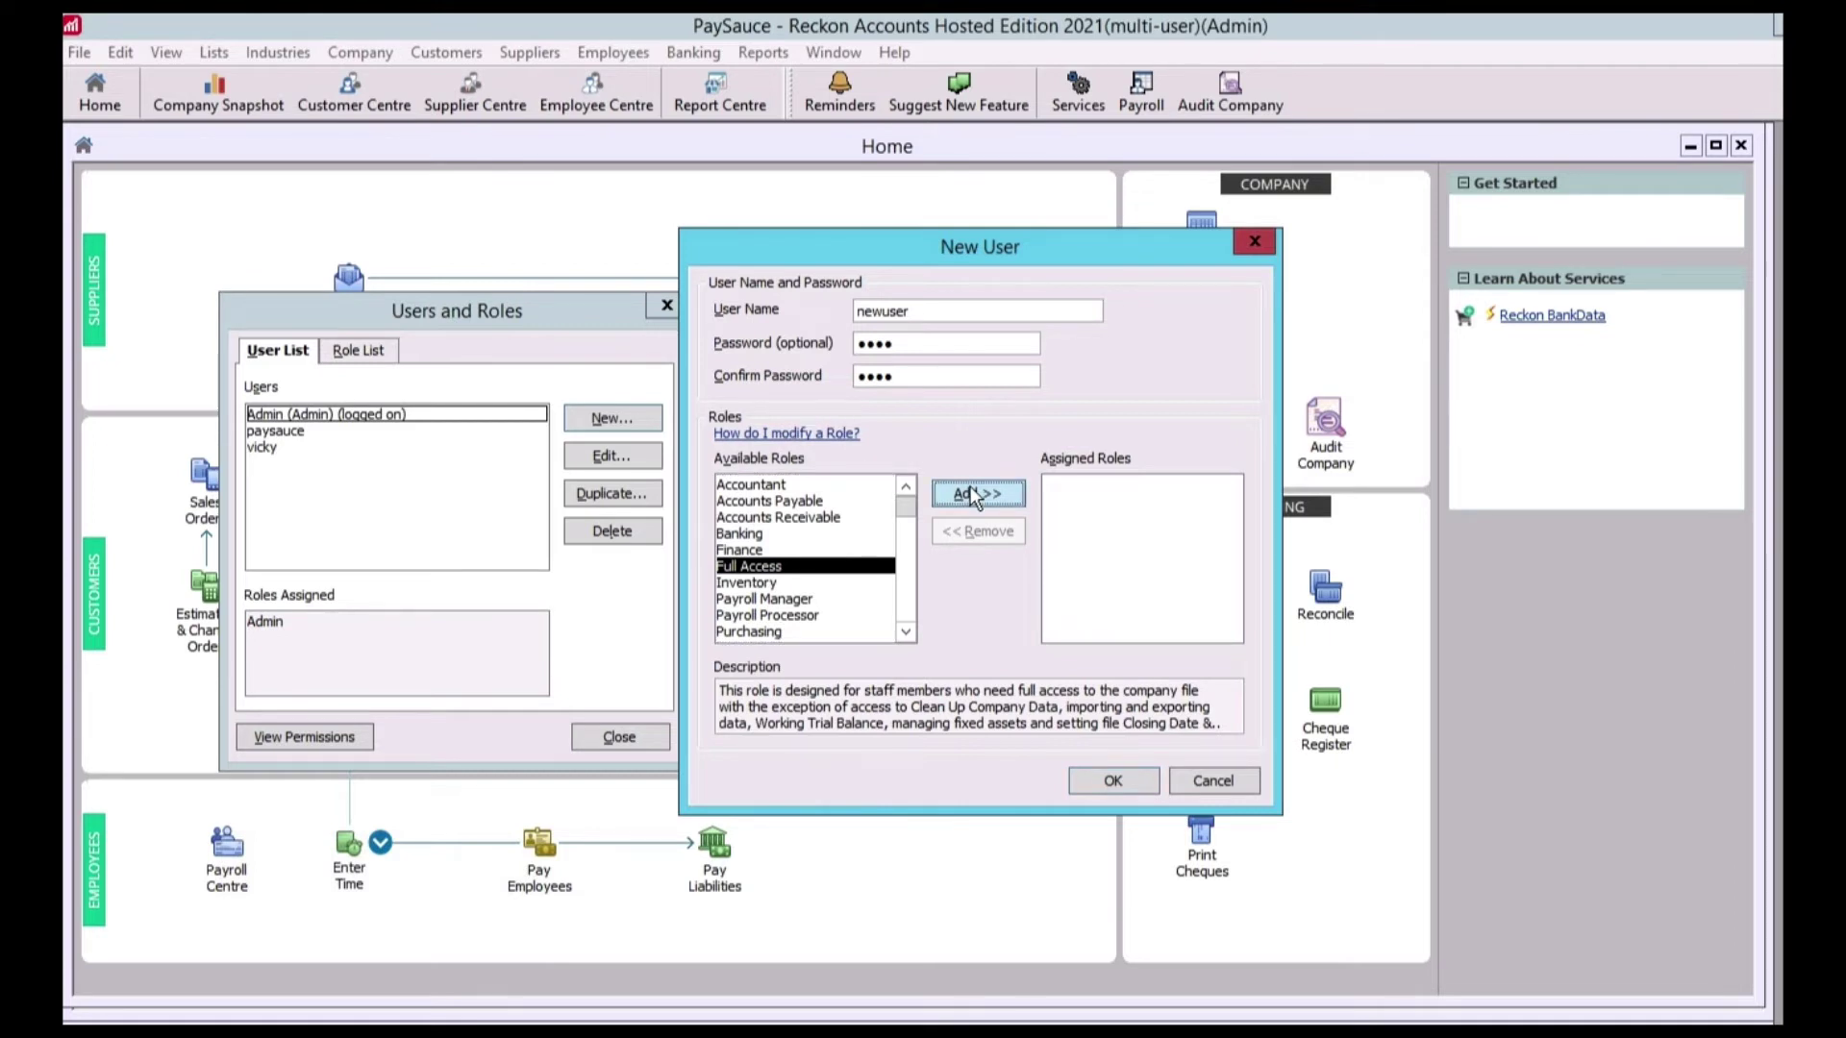
click(1113, 780)
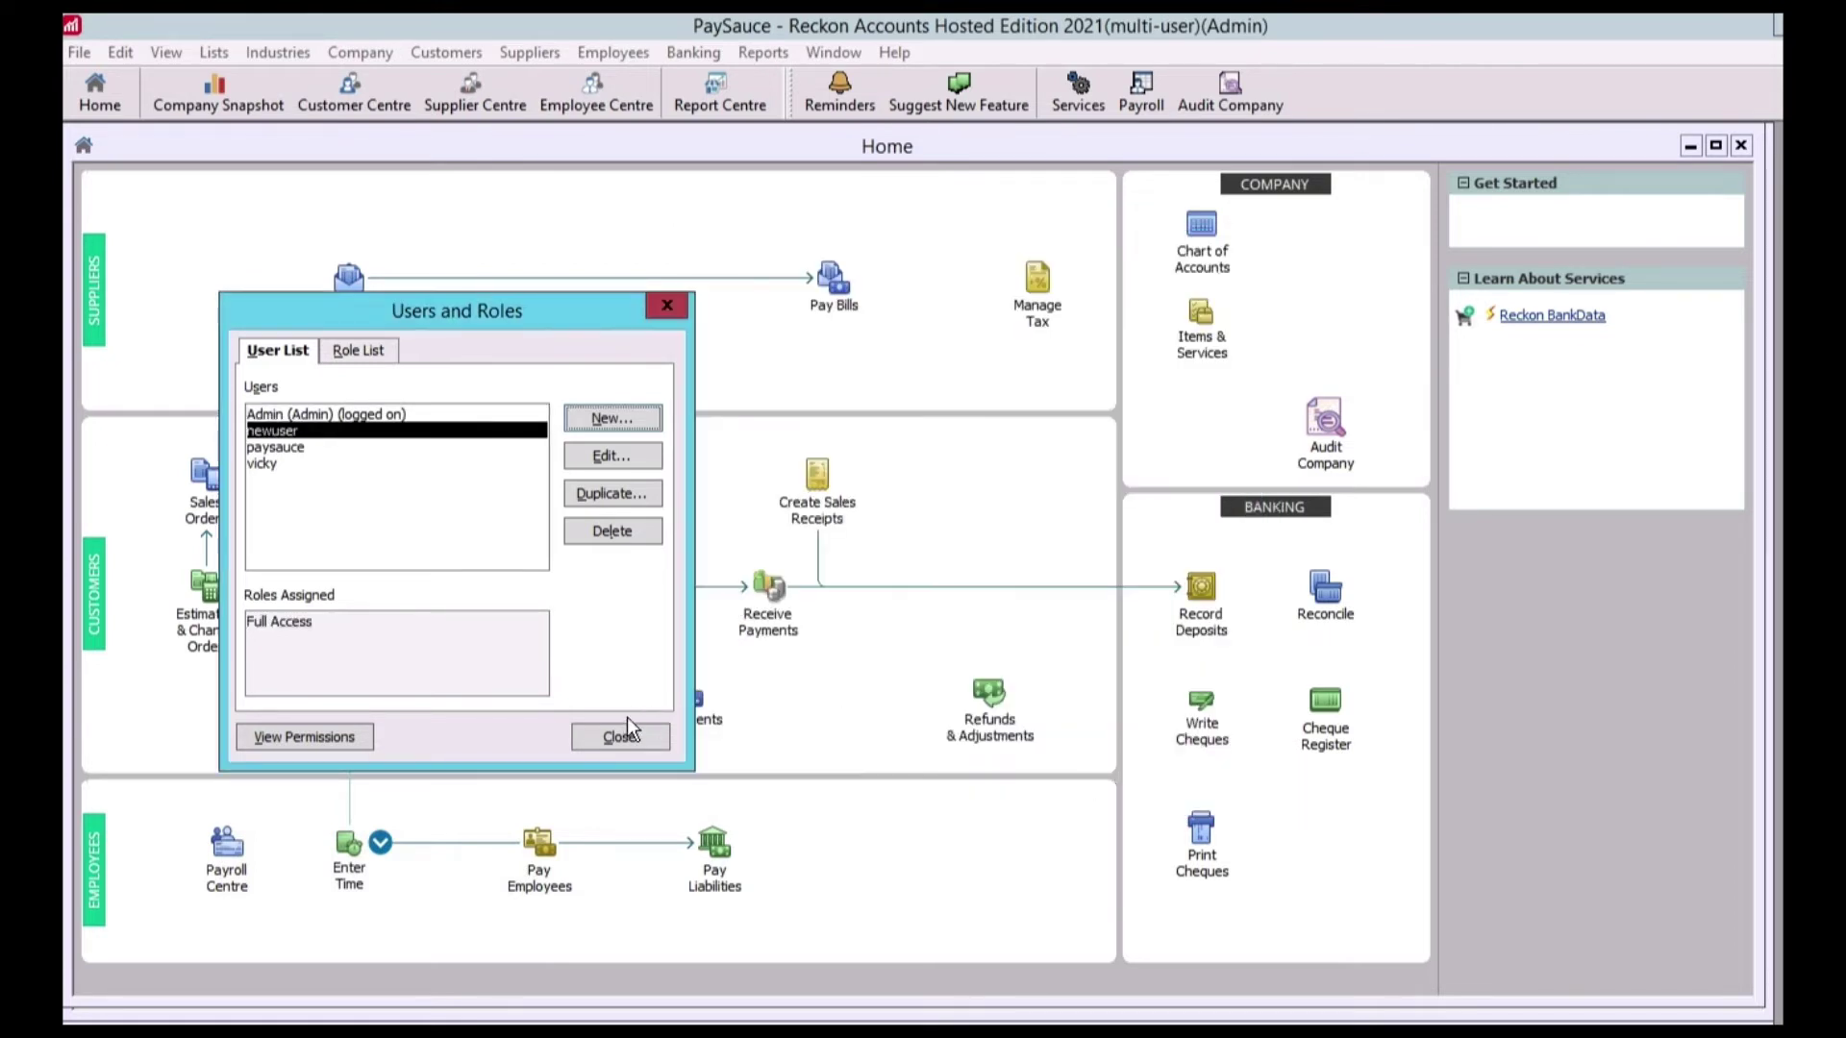
click(619, 727)
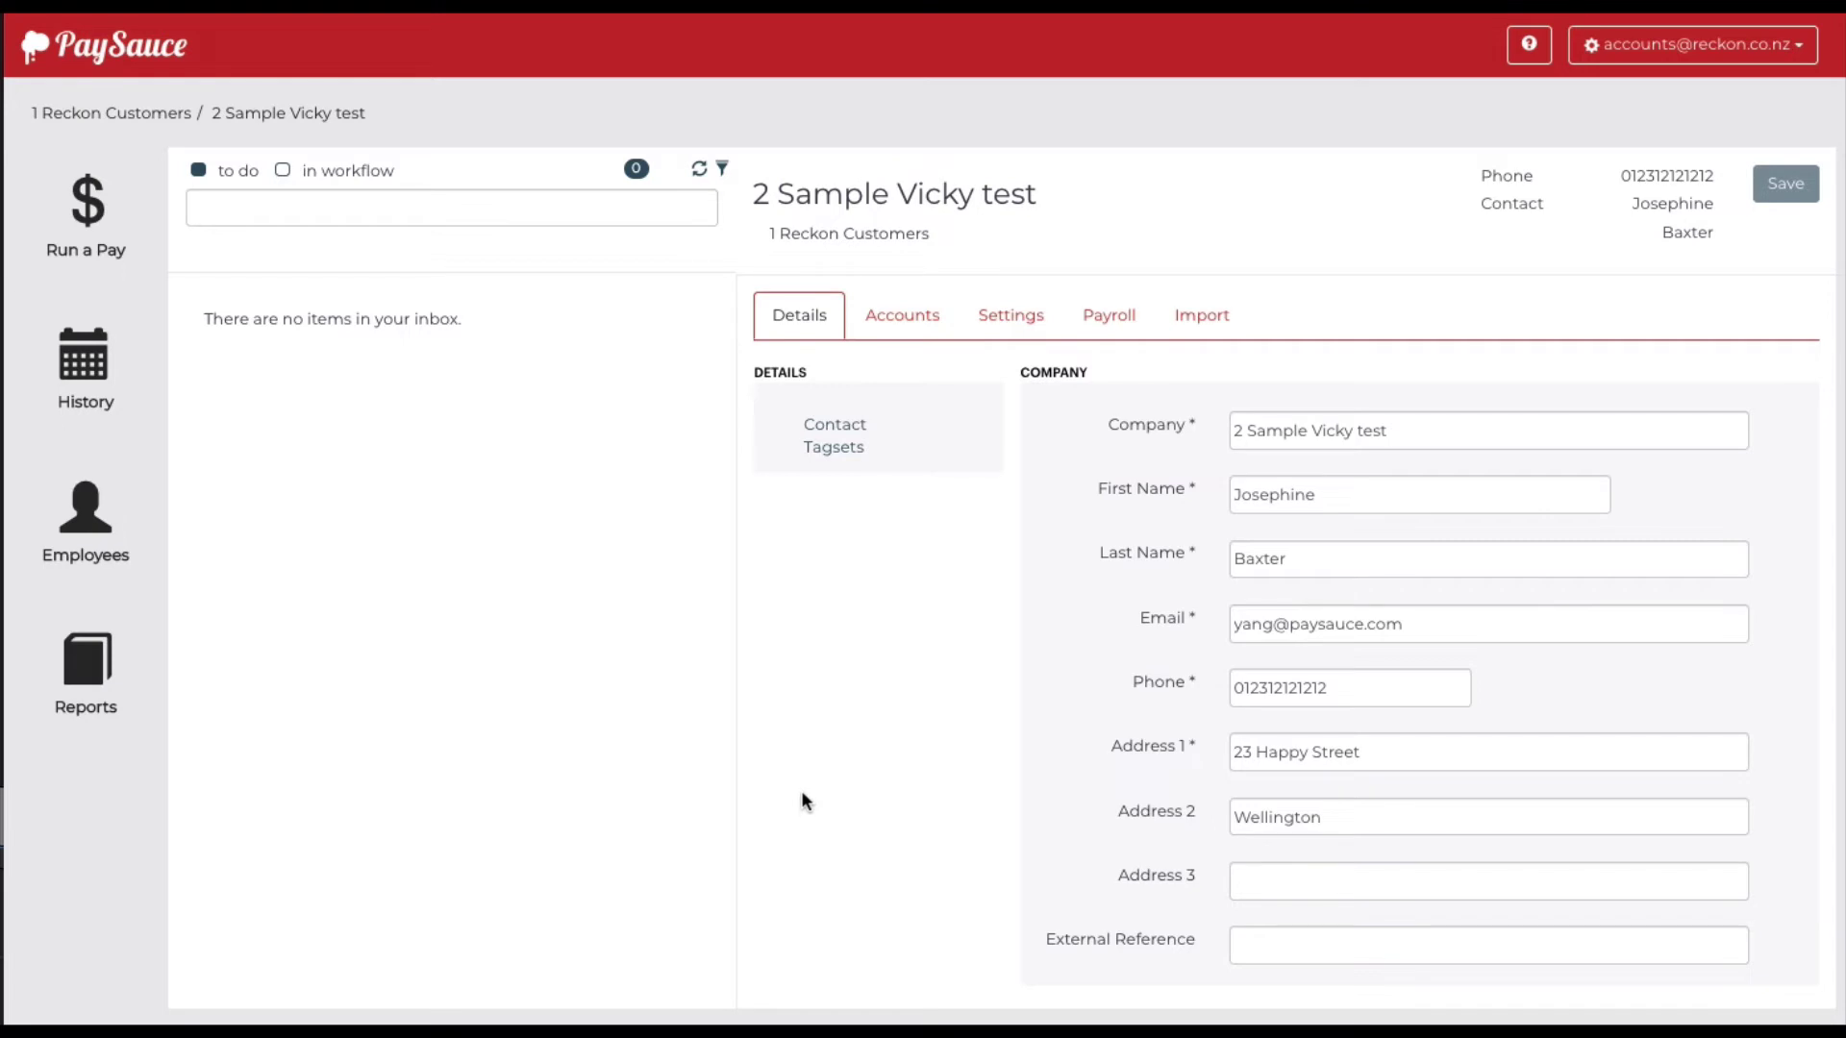
Start connecting the employer to Reckon Accounts Hosted from the Reckon Accounts integration settings
click(1005, 317)
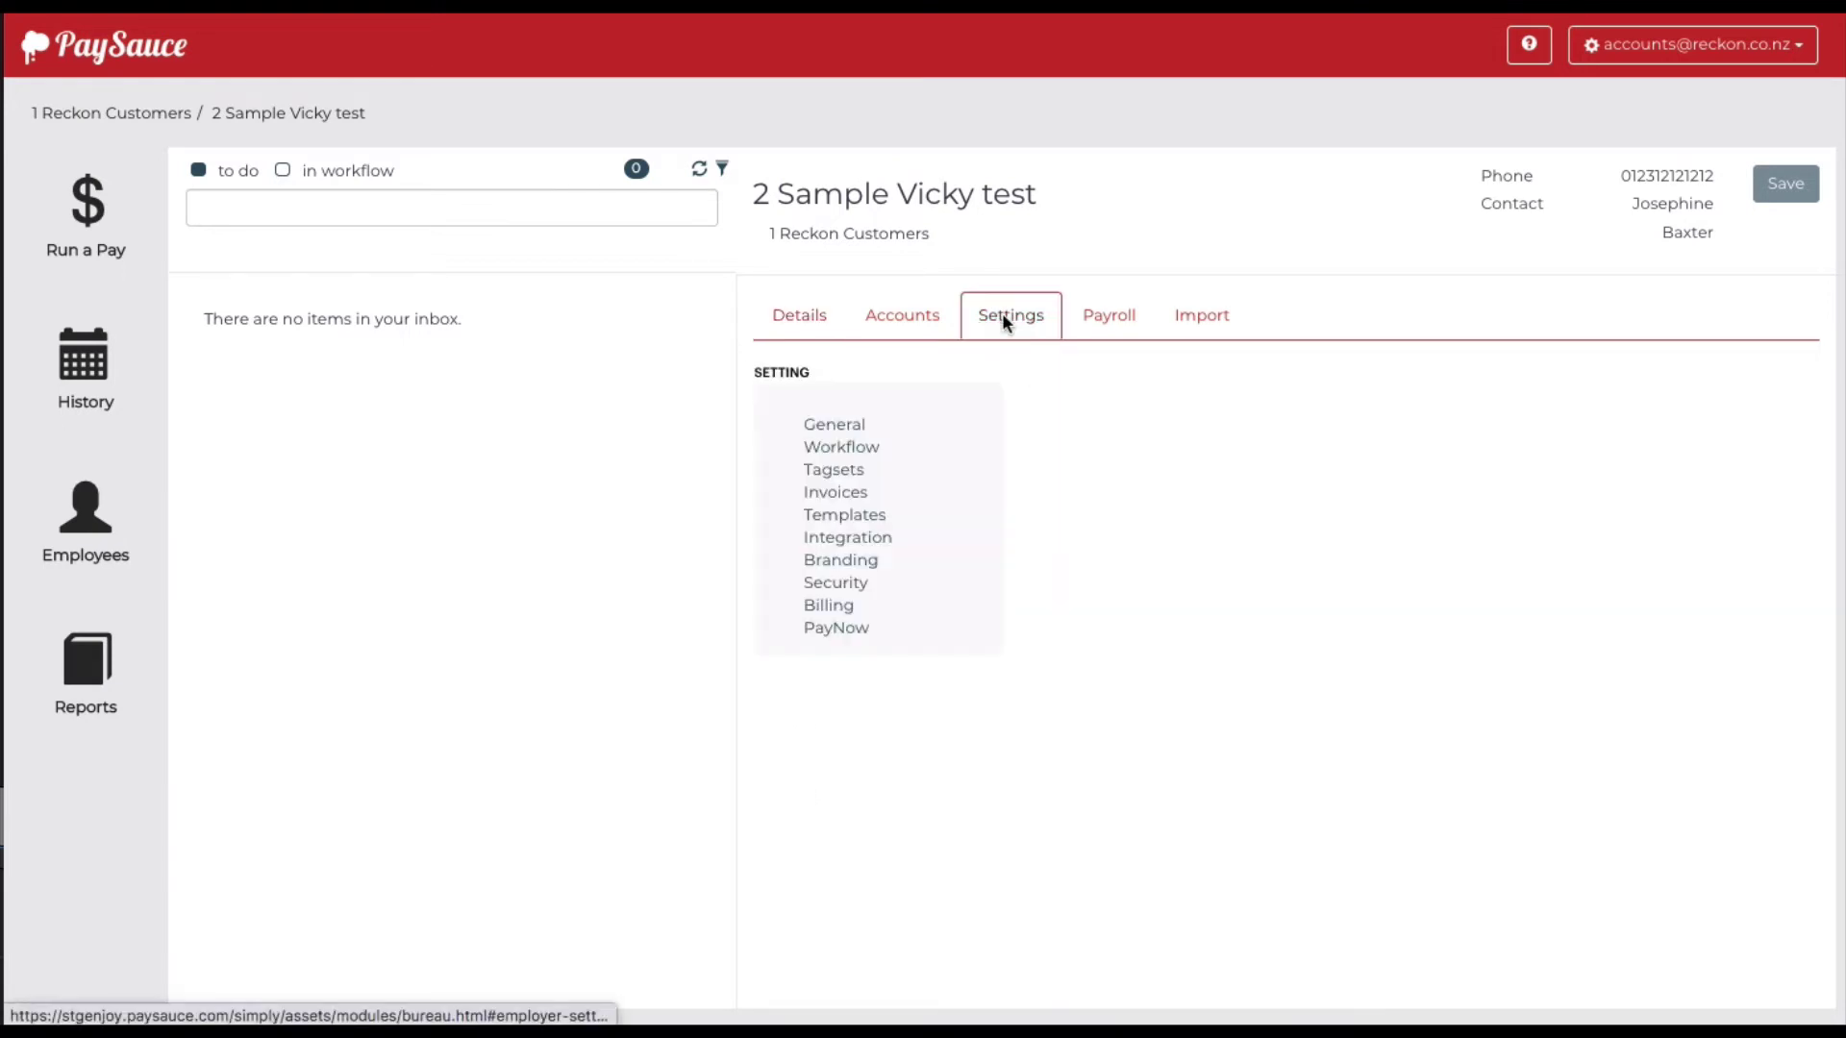
click(848, 537)
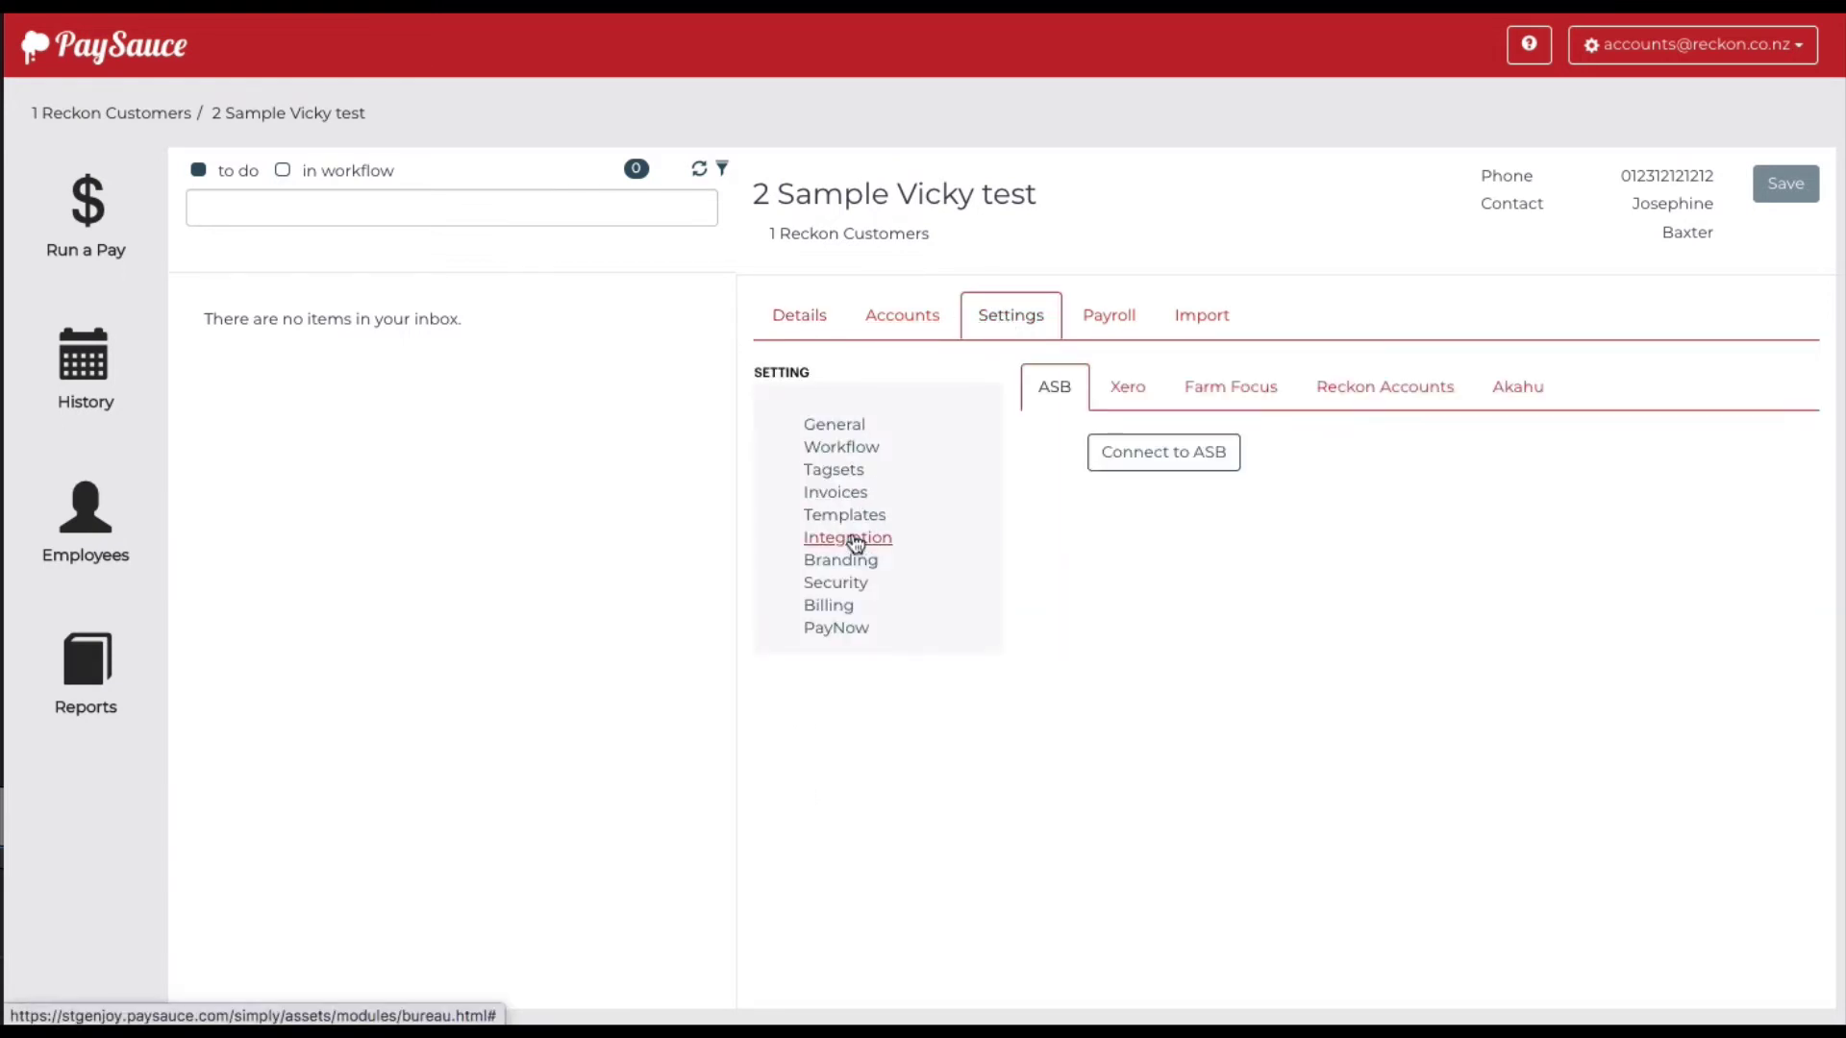
click(1381, 393)
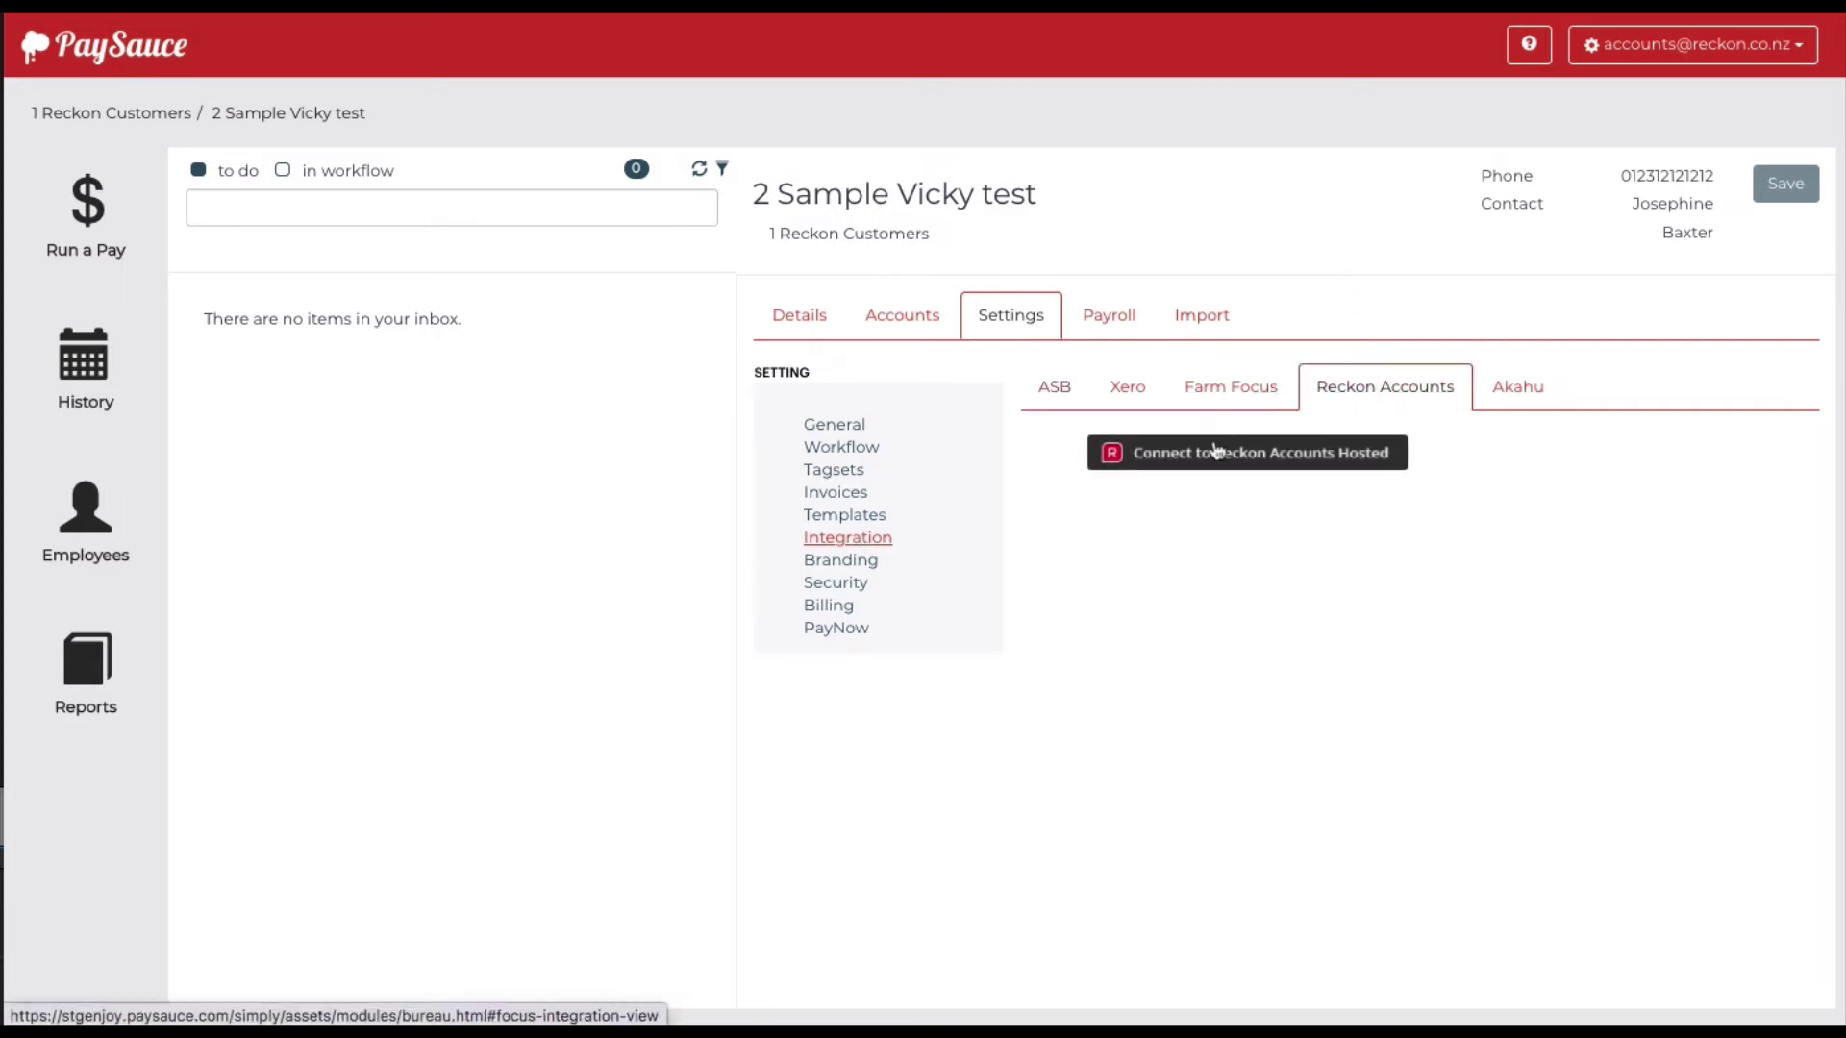
click(1265, 460)
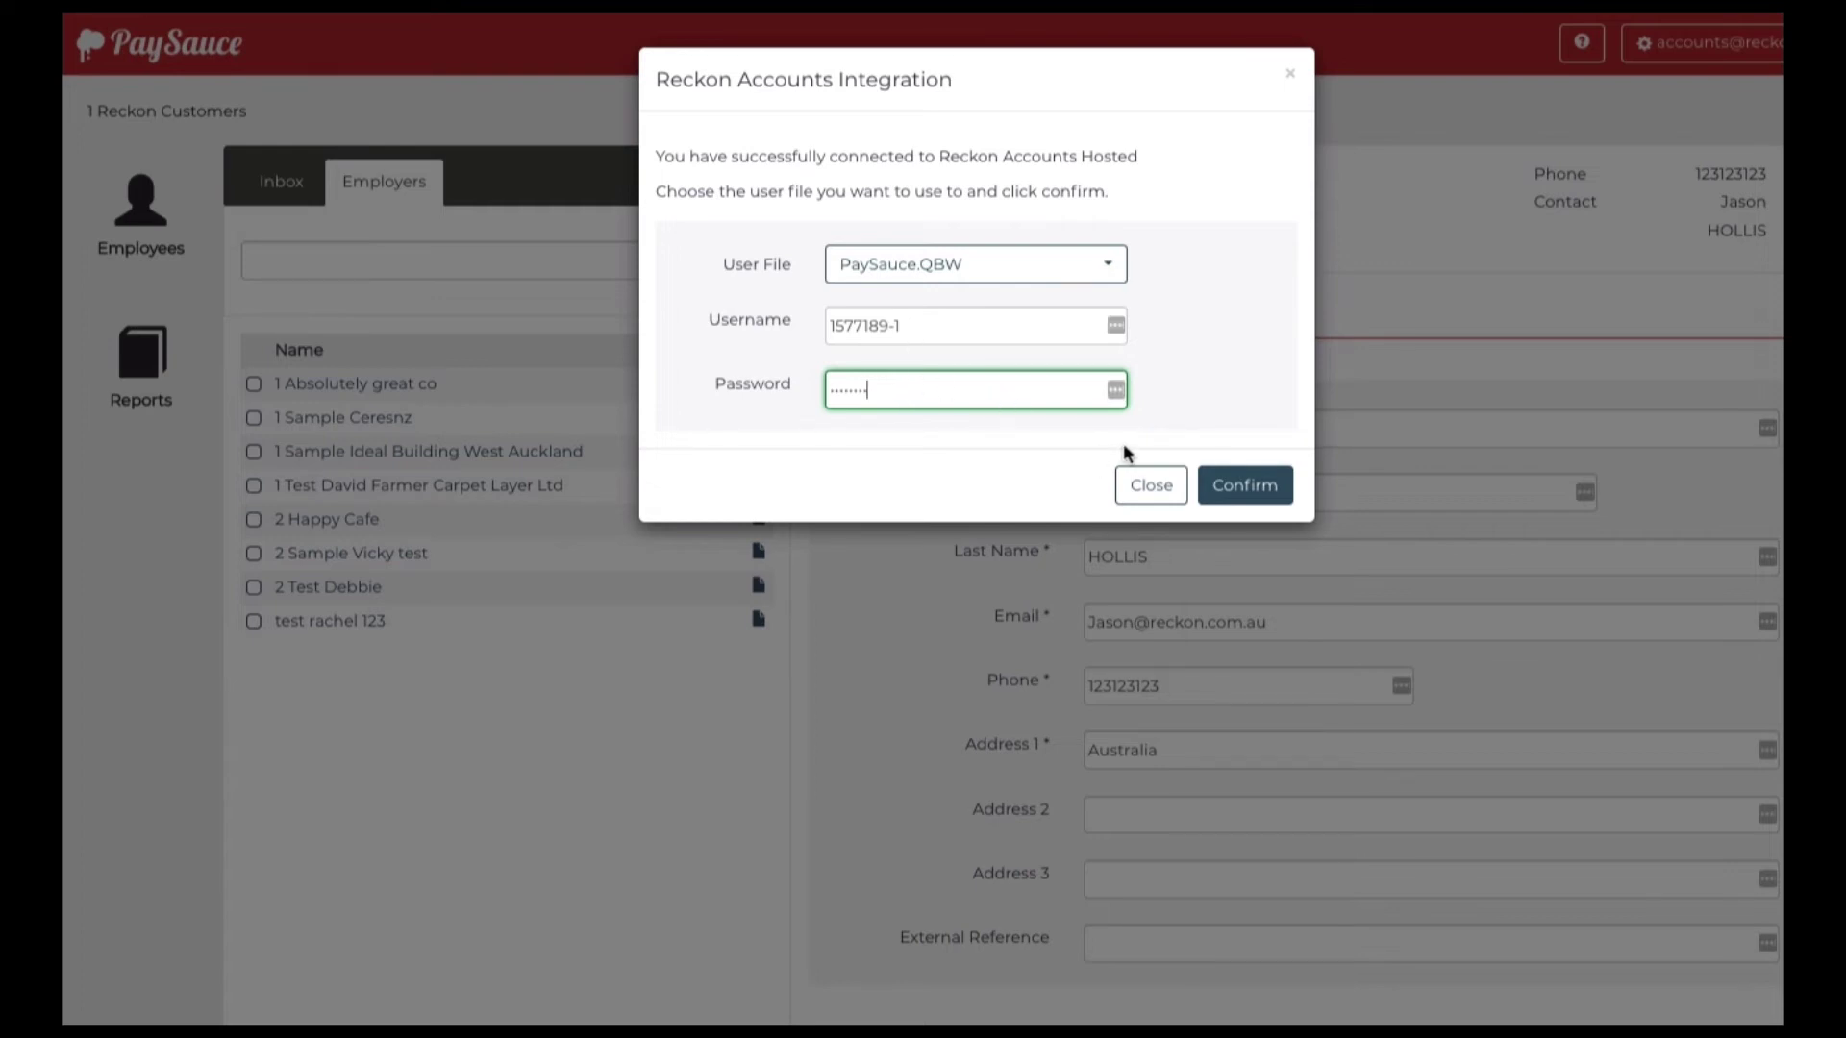
Confirm the PaySauce.QBW login, review the CLASS (from Reckon Accounts) tagset, then show Templates
click(1228, 488)
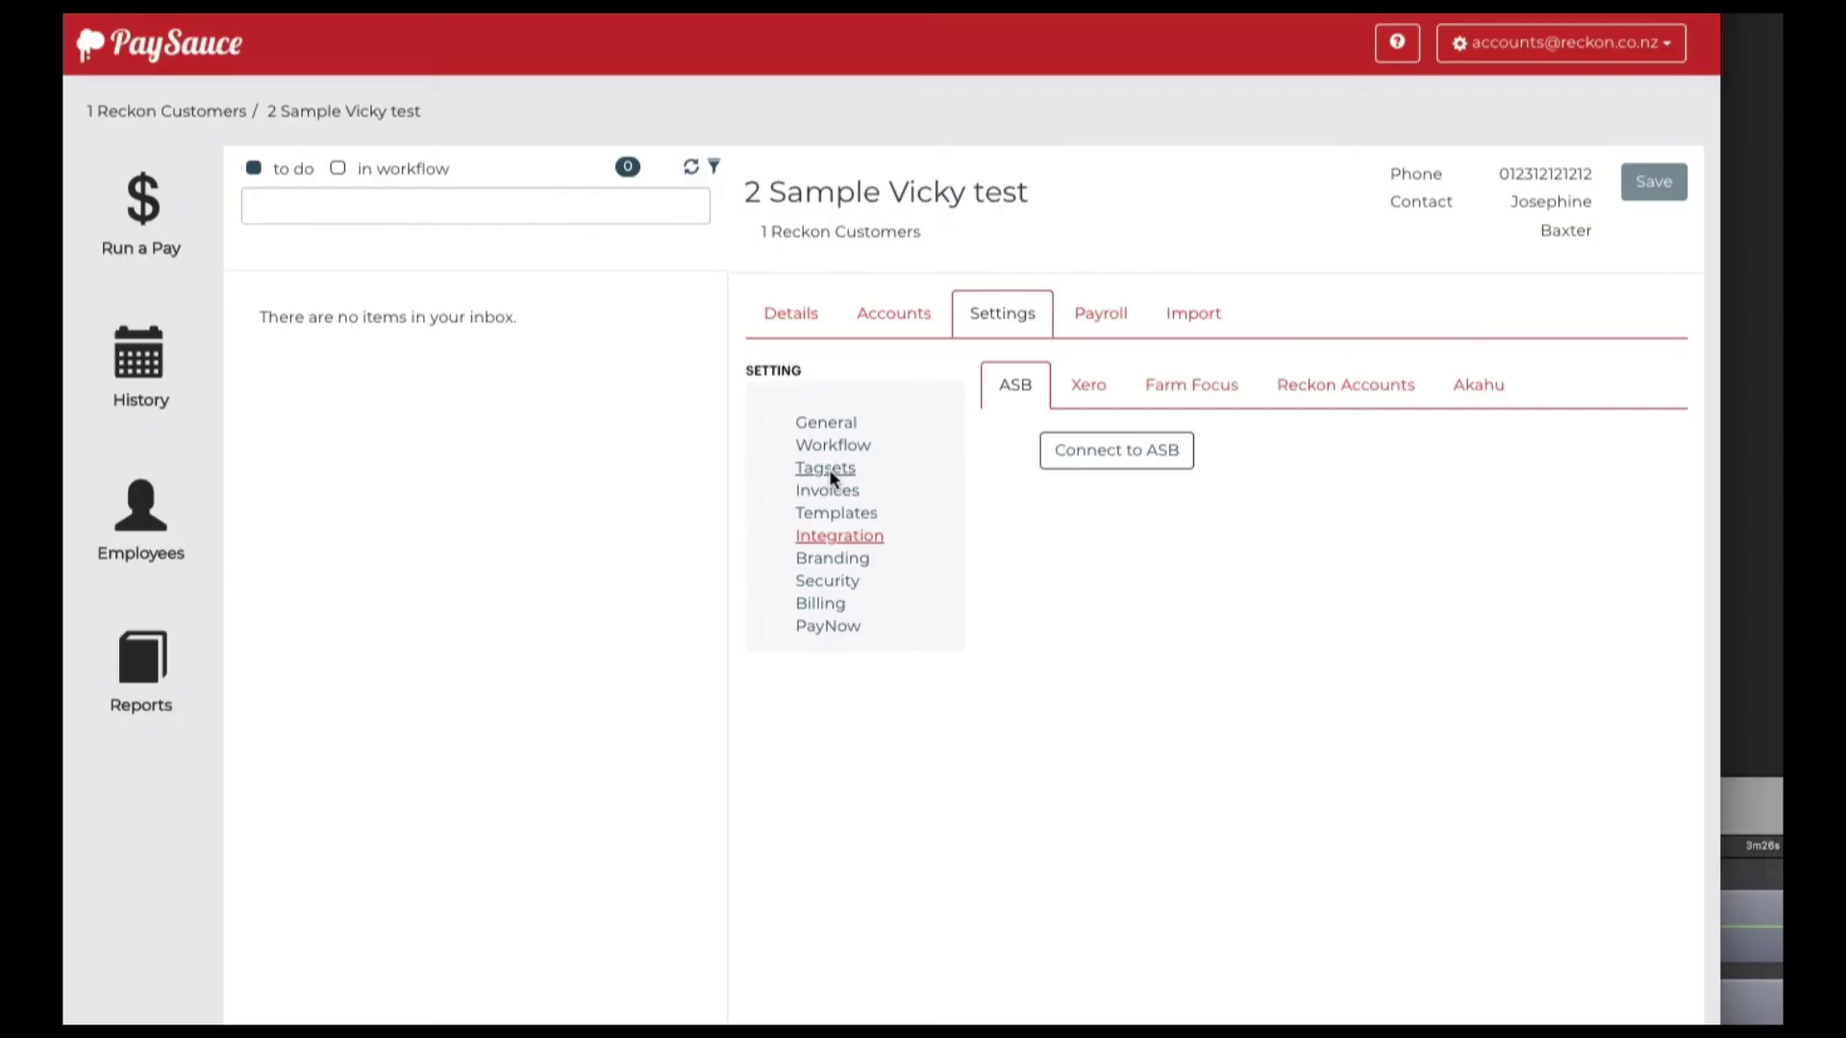
click(829, 469)
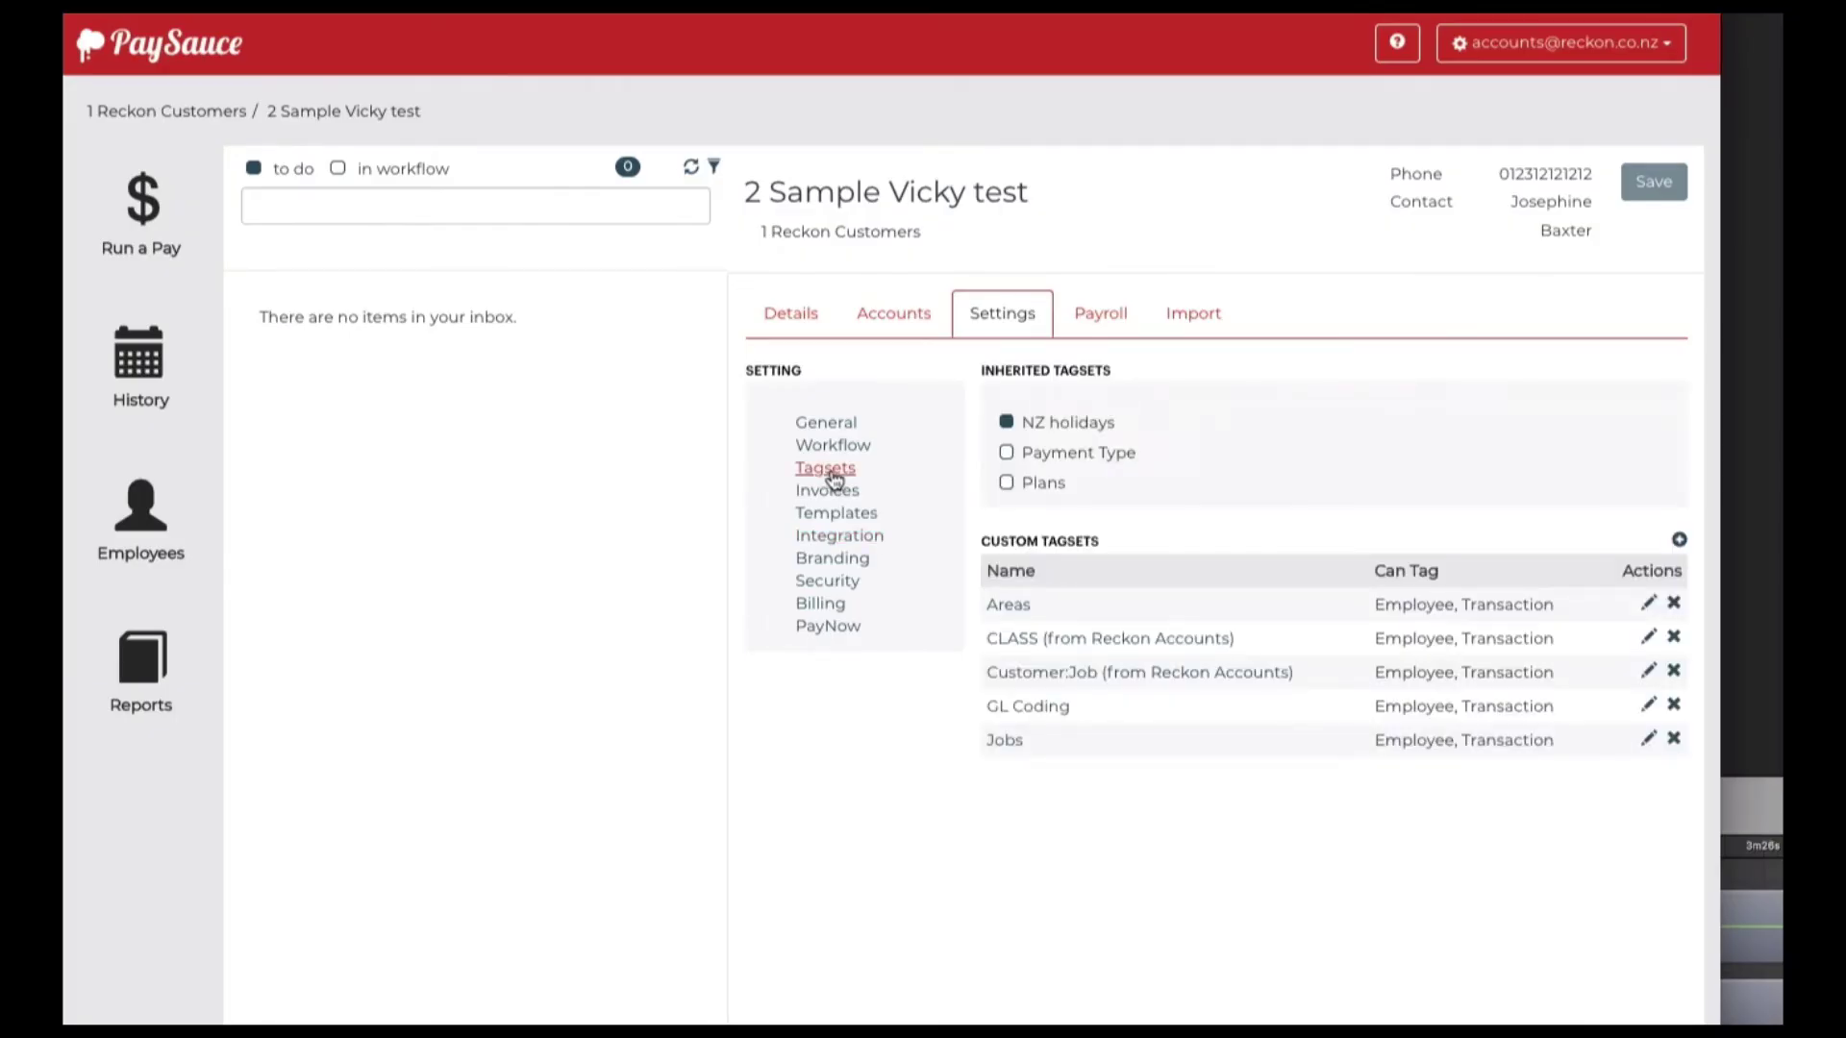
click(1075, 638)
scroll(1103, 689, down, 3)
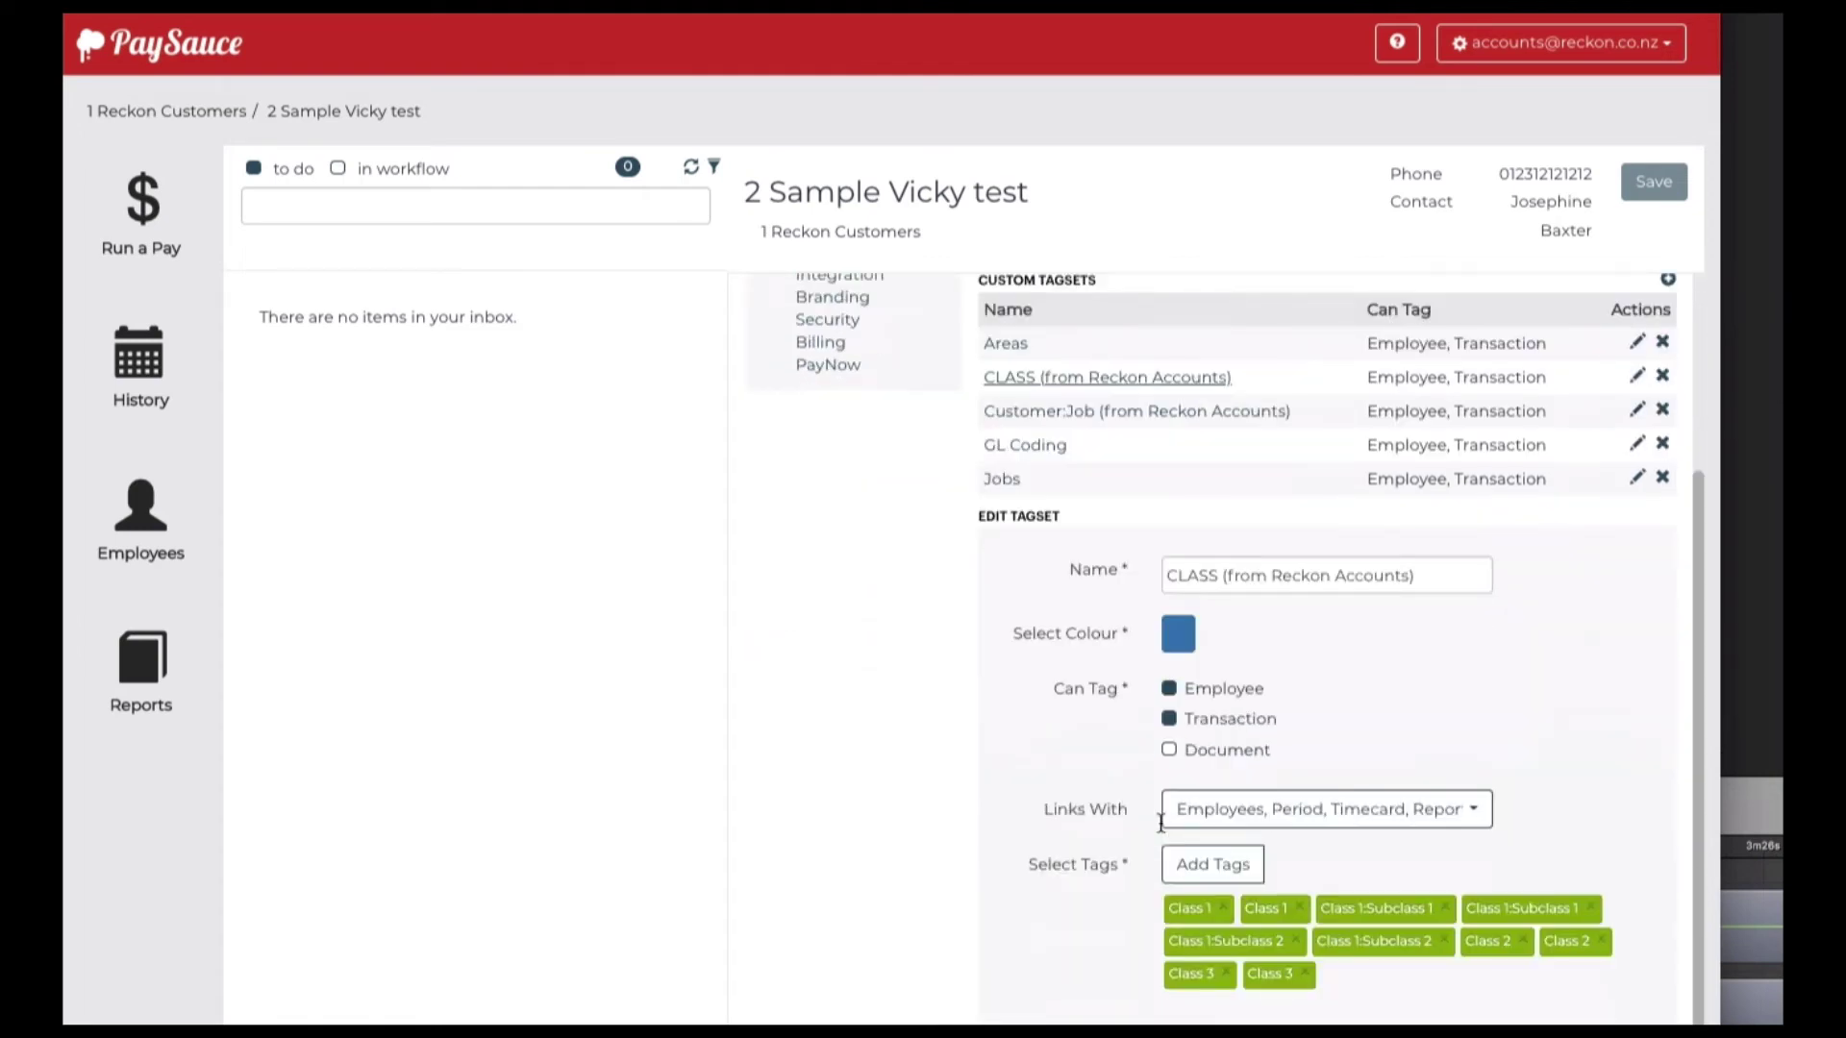
scroll(1144, 636, up, 2)
scroll(1140, 561, up, 3)
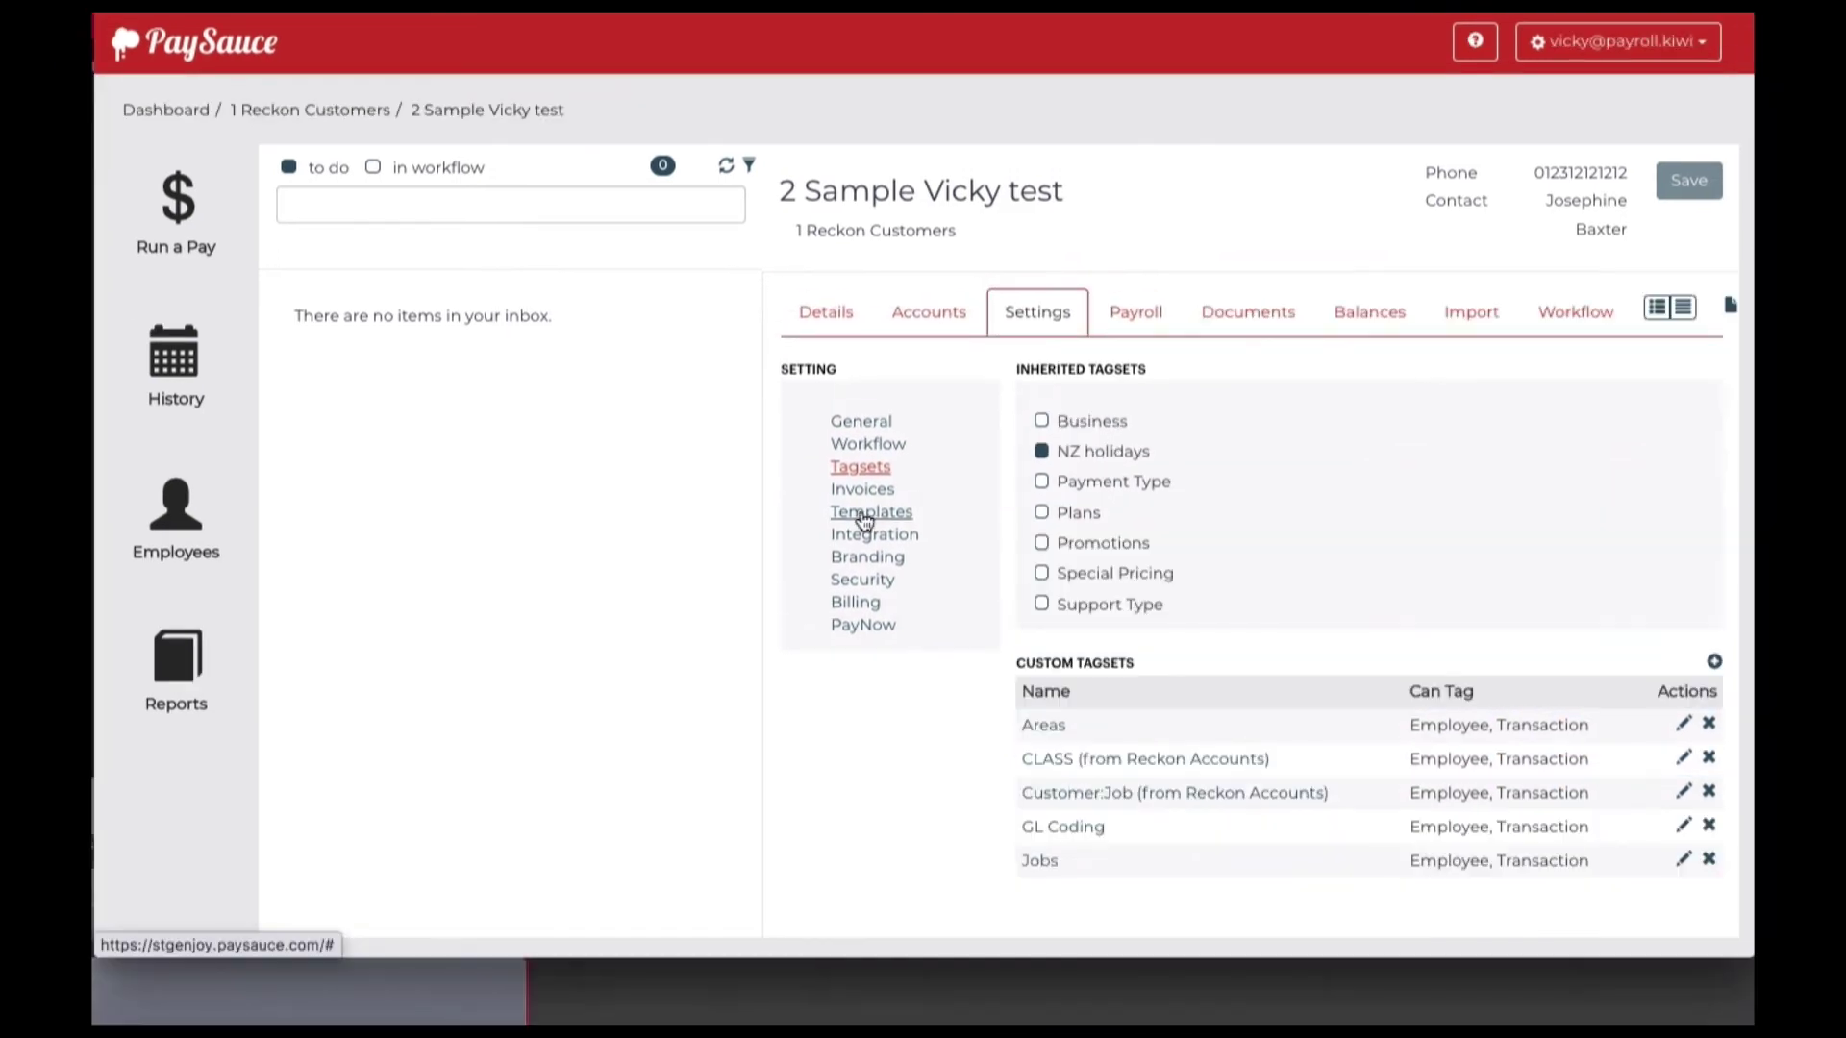
click(865, 522)
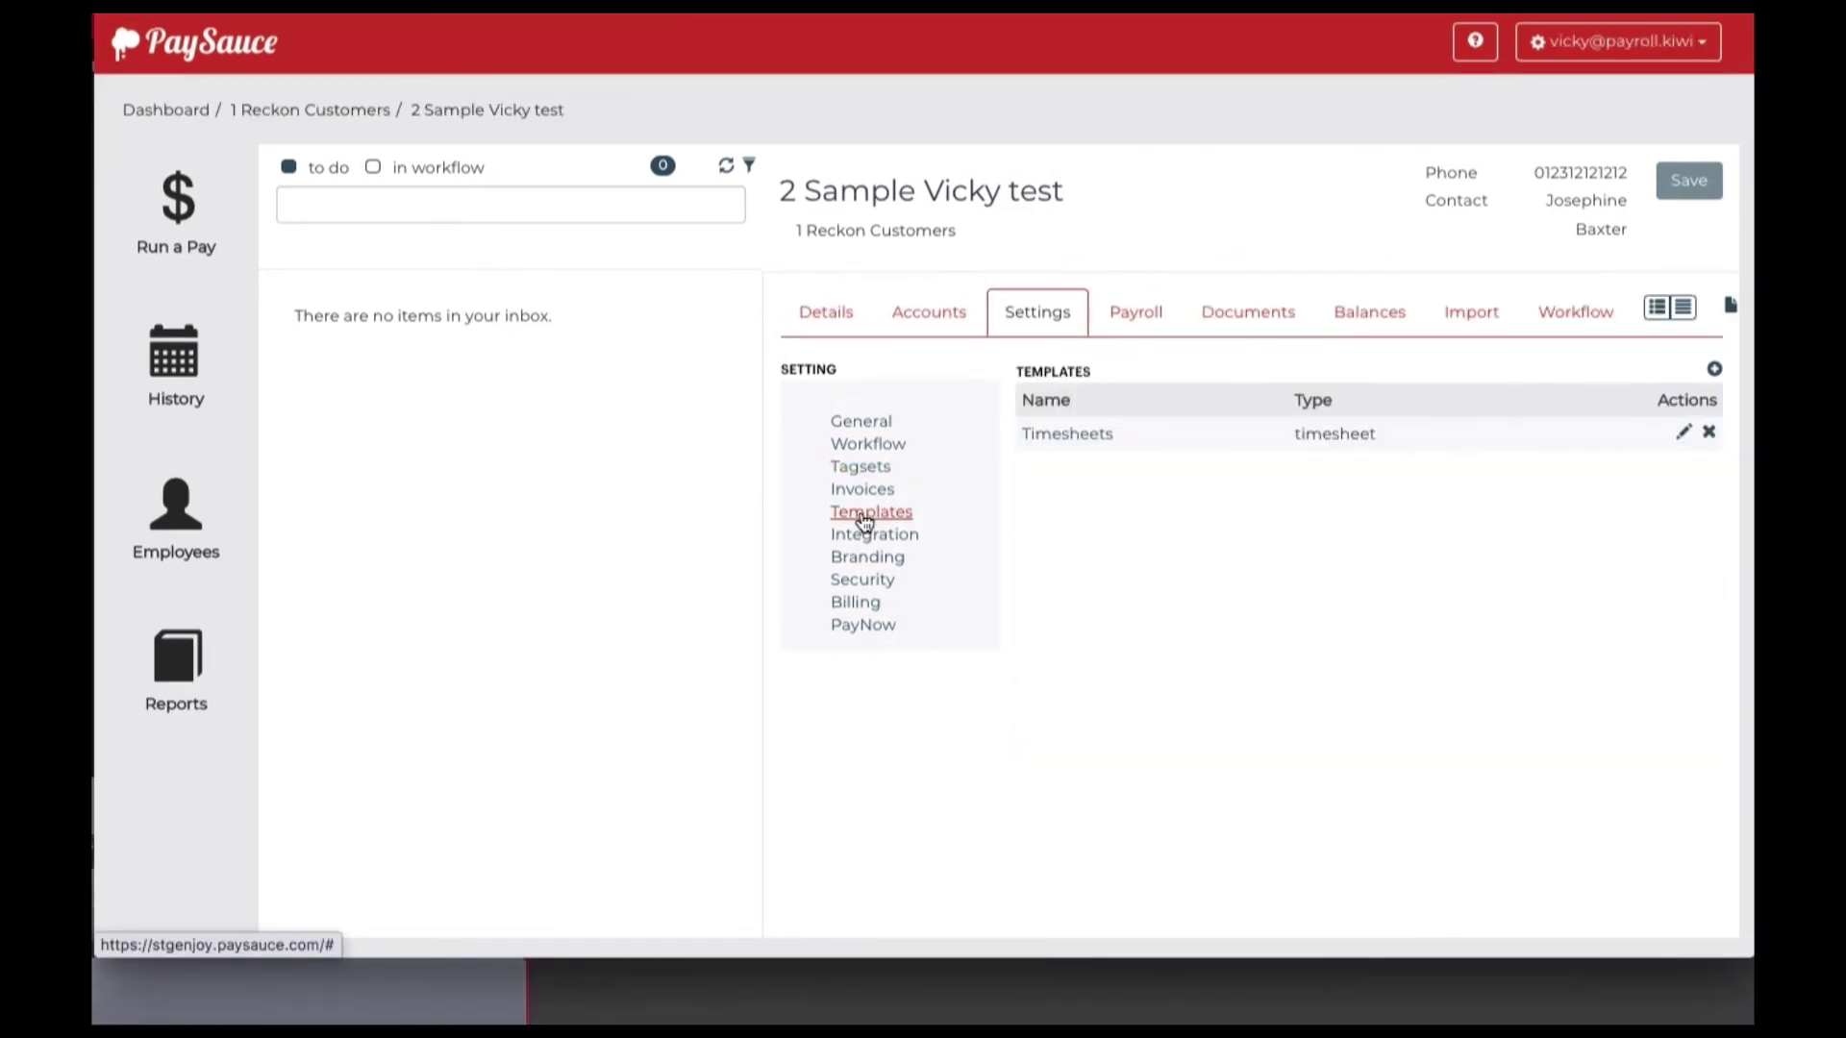
Create a new template named 'Costing for Jobs' with type Costing
click(1714, 369)
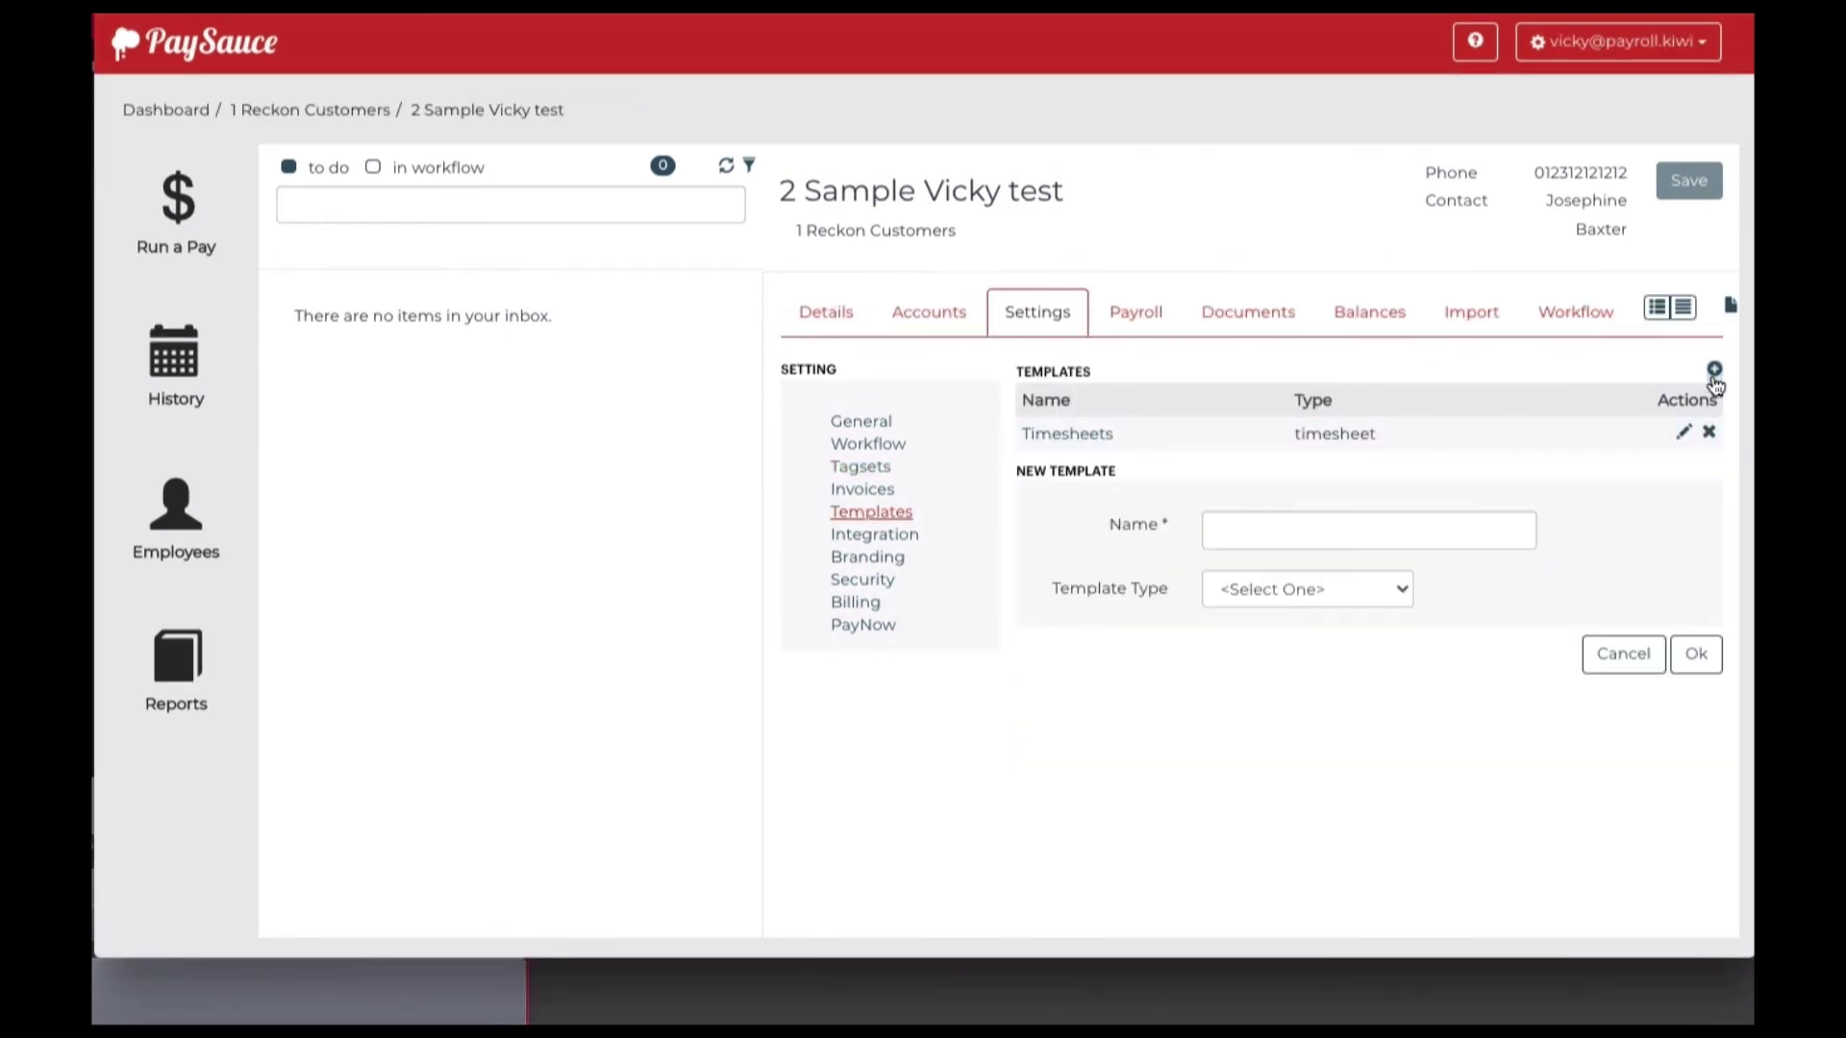
click(1245, 533)
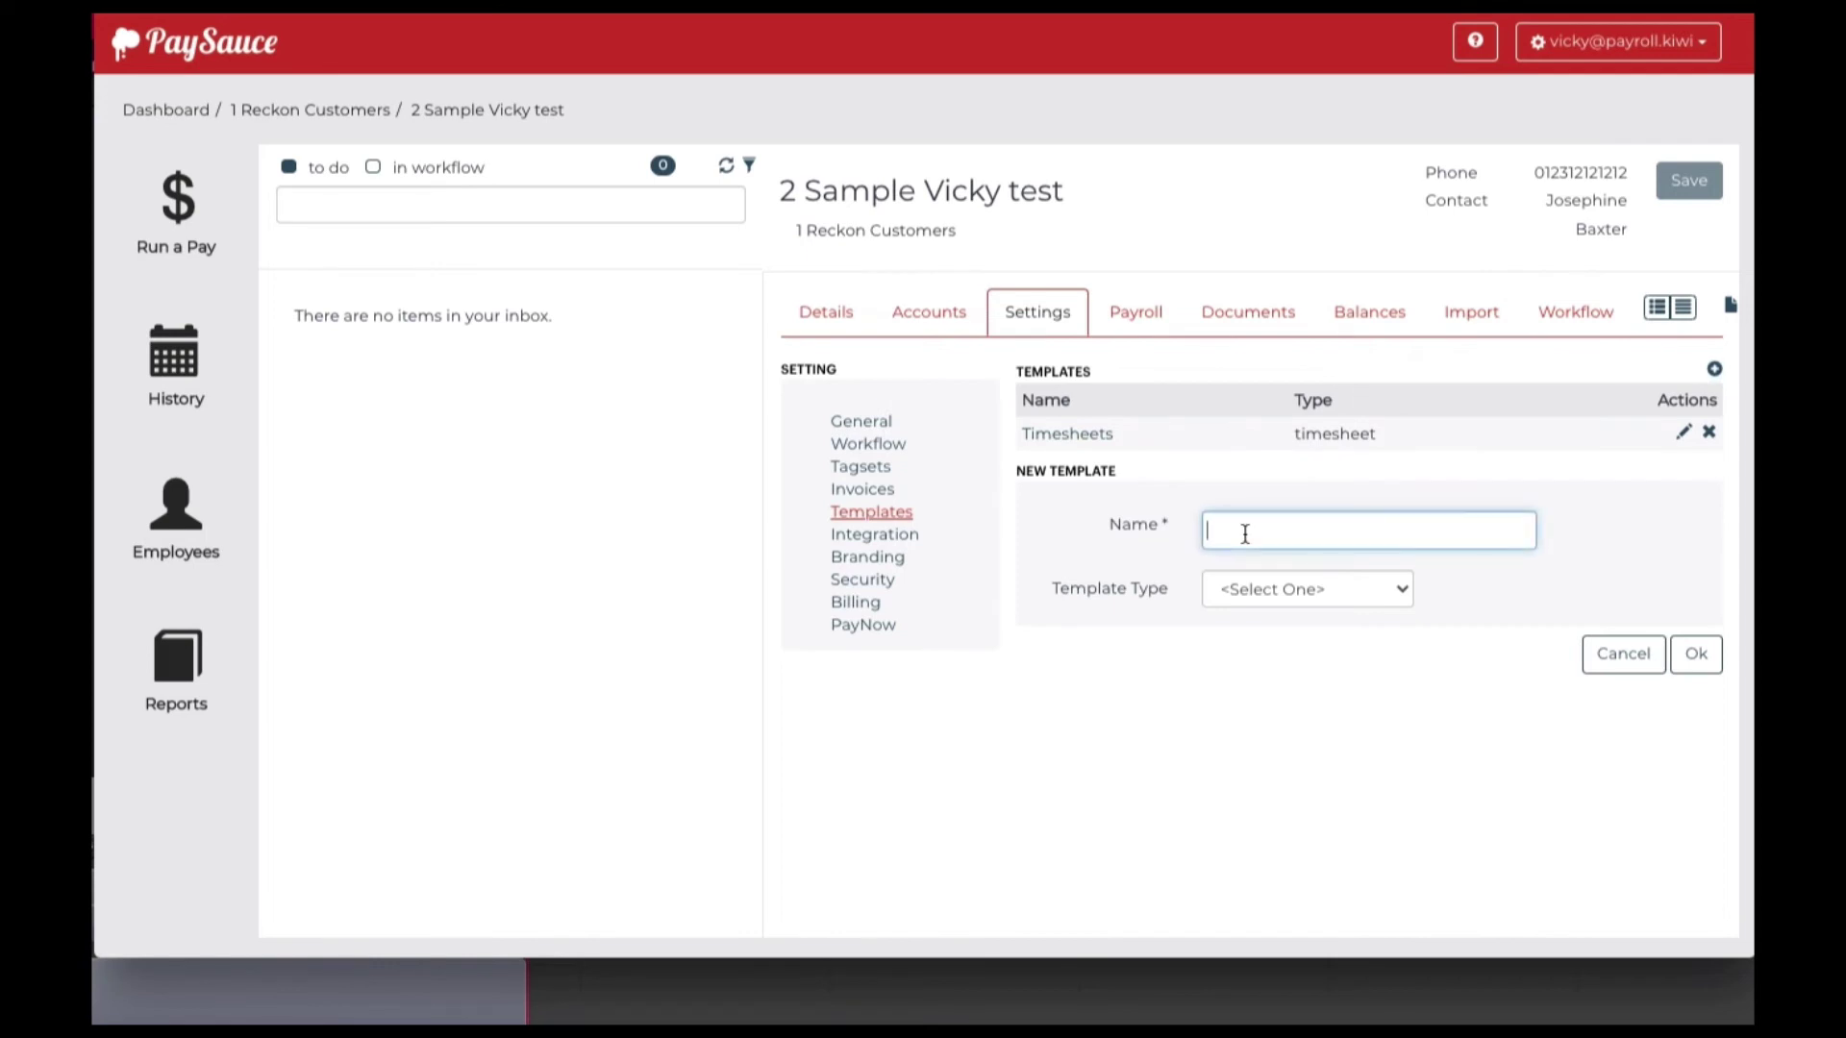
text(Costing for Jobs)
click(1254, 591)
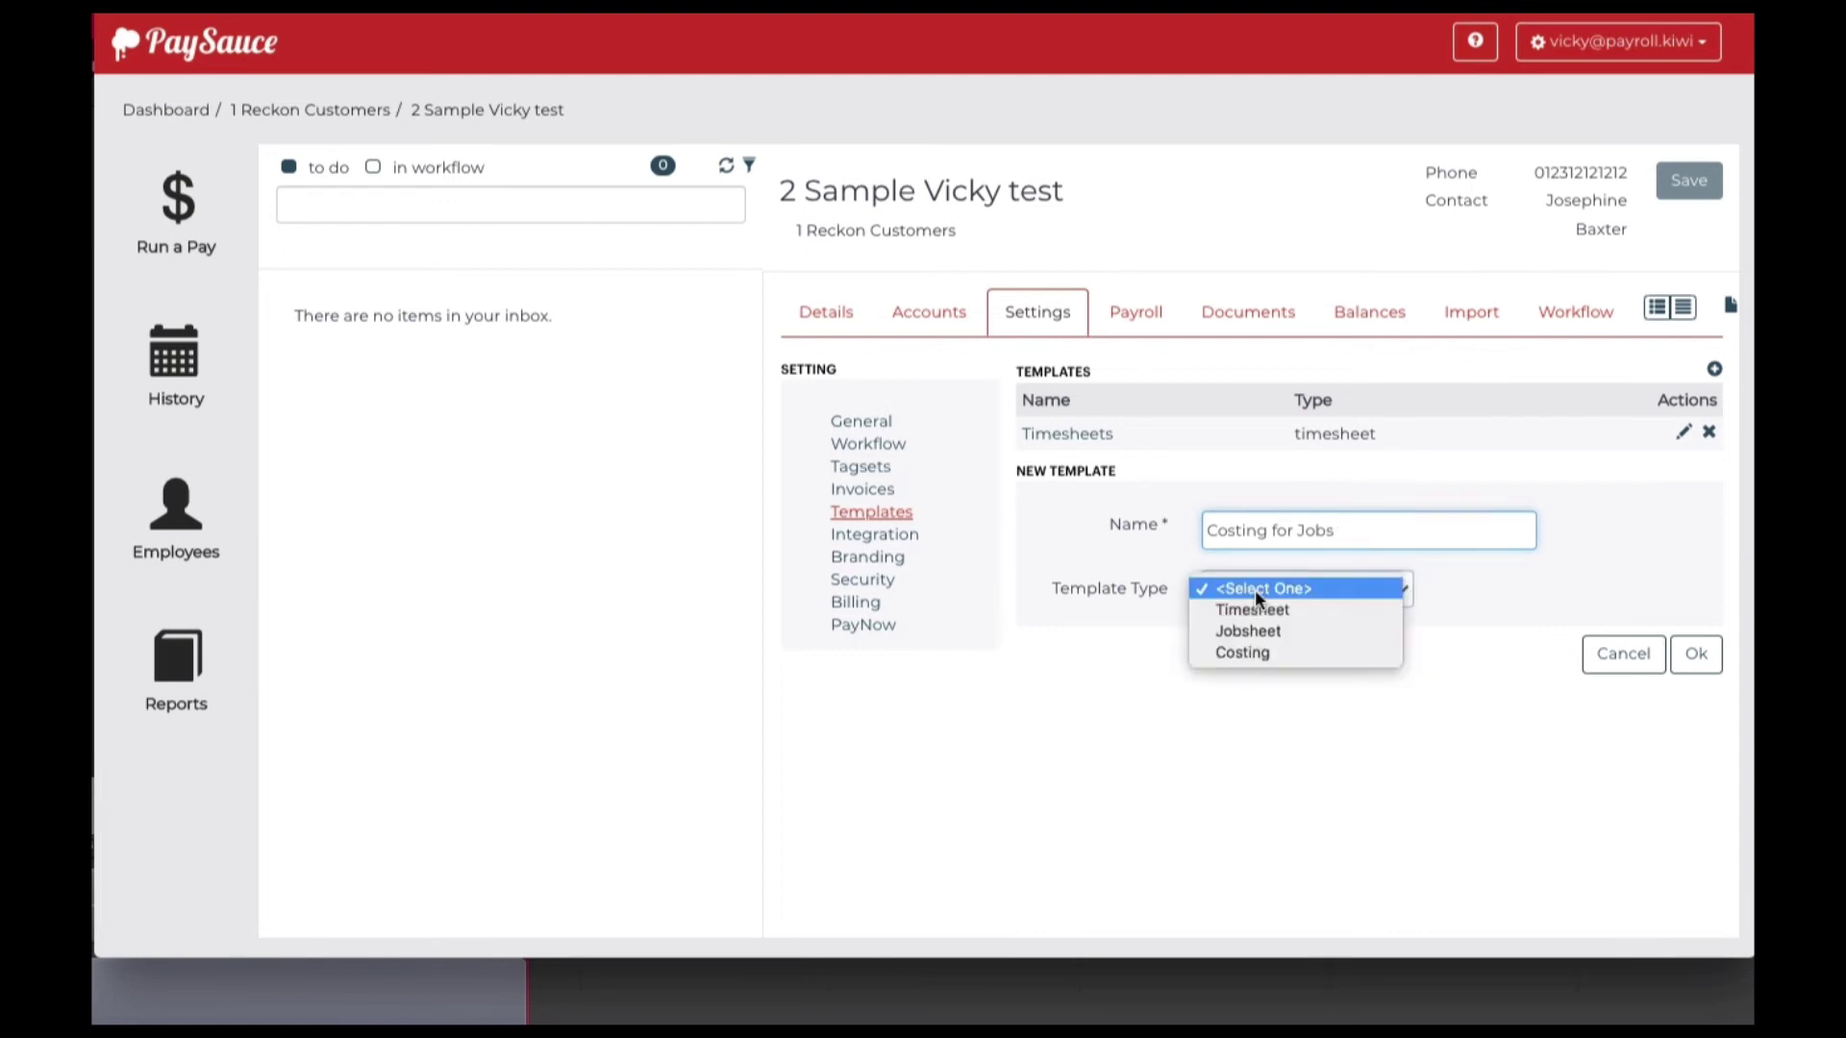
click(1255, 648)
Cost with CLASS, Customer:Job and GL Coding, split KiwiSaver, enable multi level tags, and save
click(1255, 653)
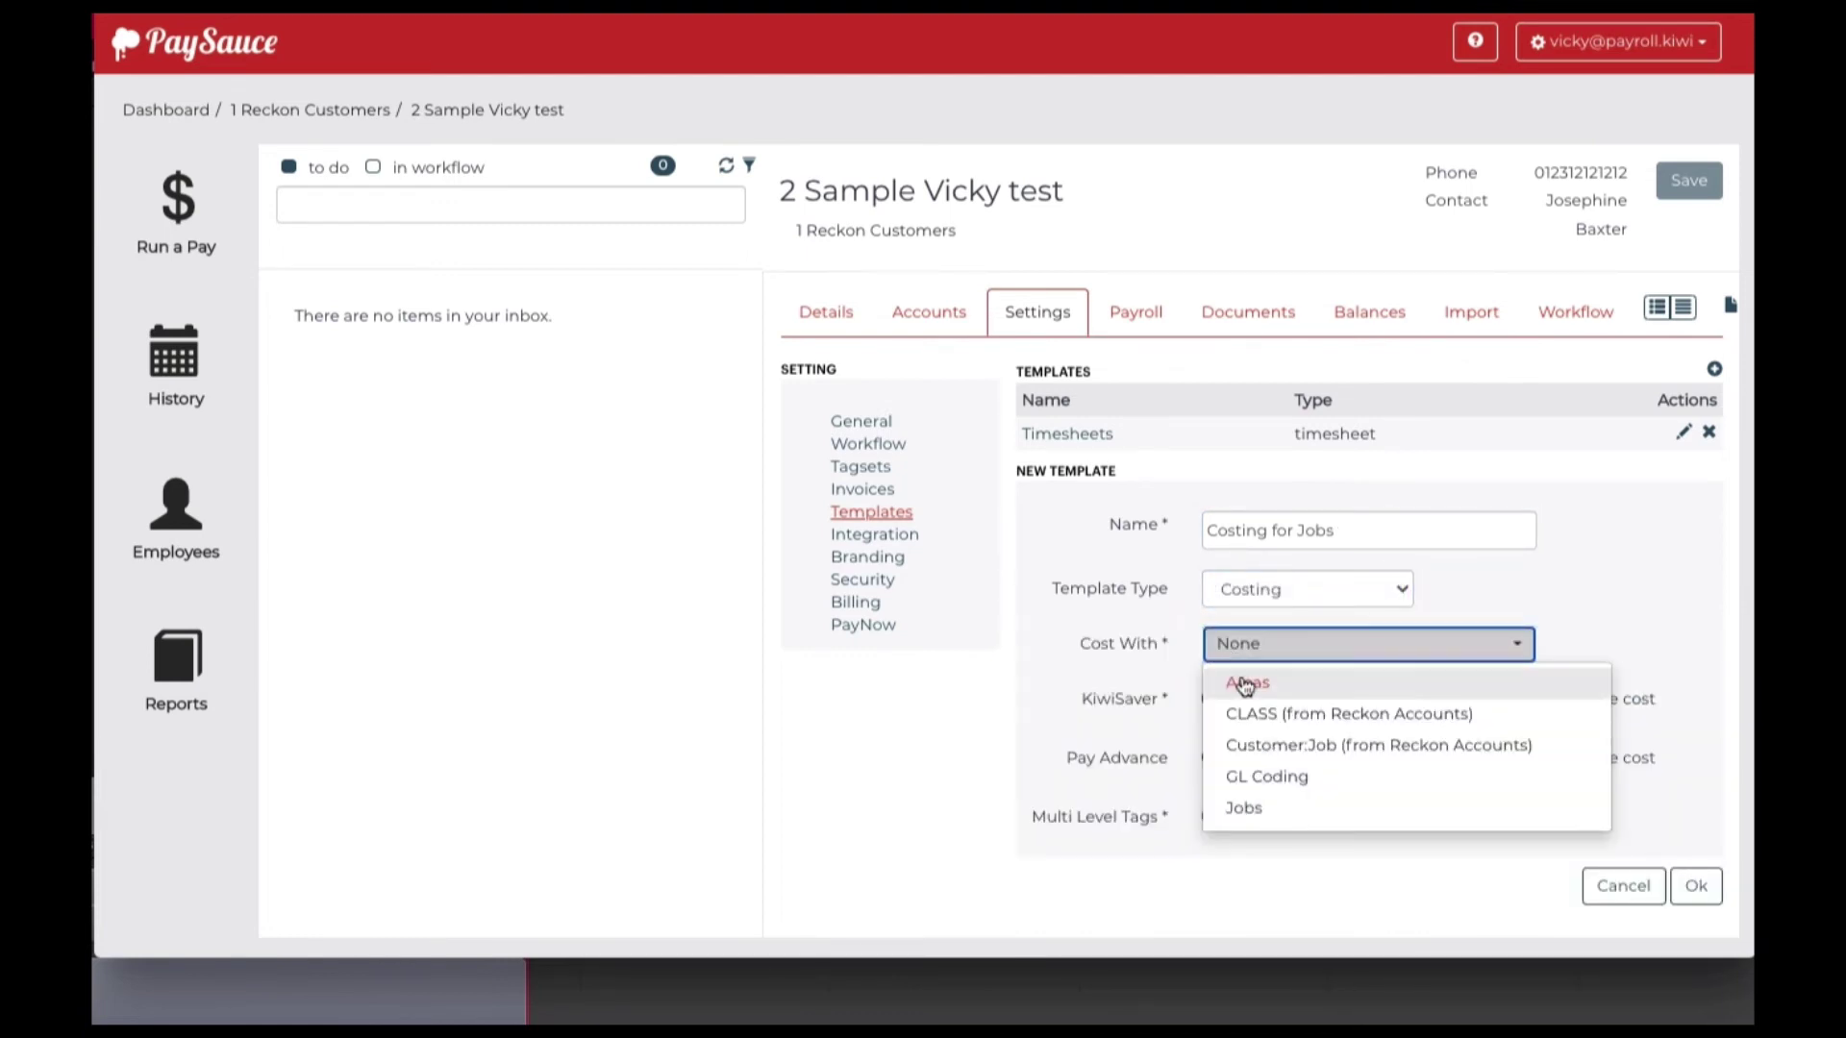
click(1255, 713)
click(1254, 745)
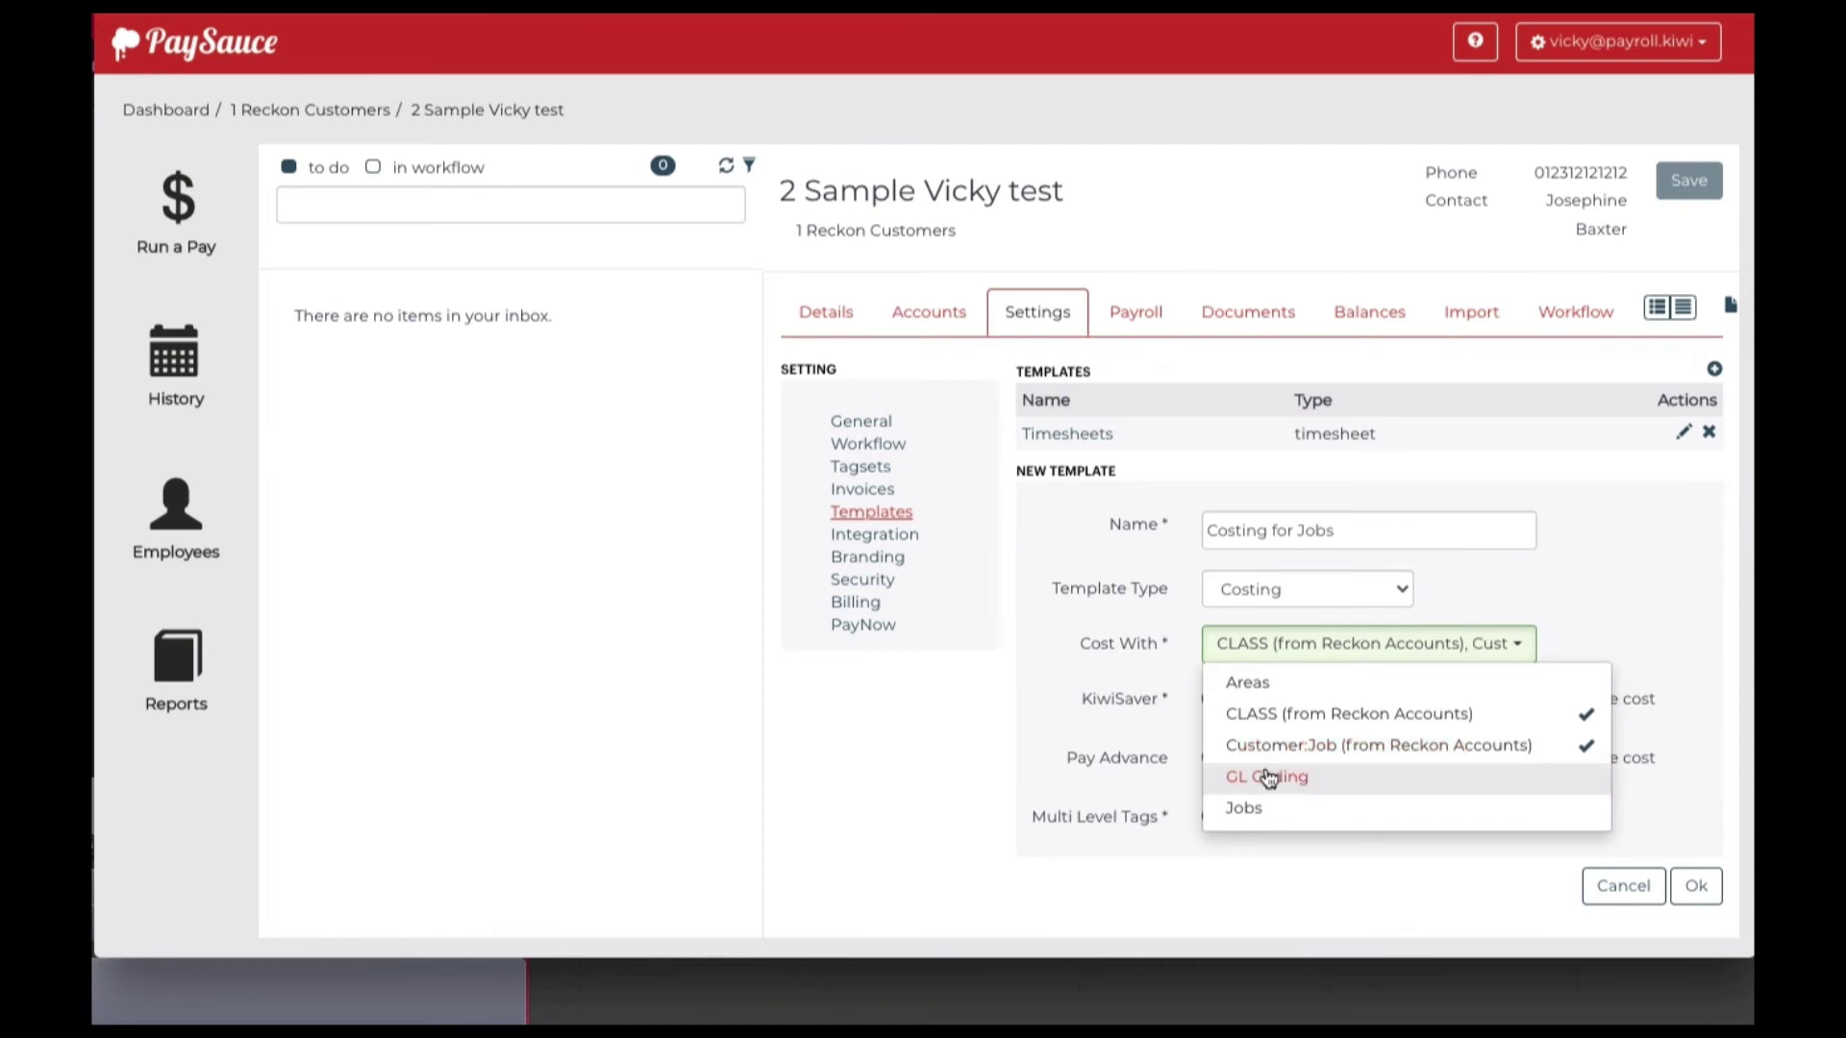
click(1267, 777)
click(1037, 685)
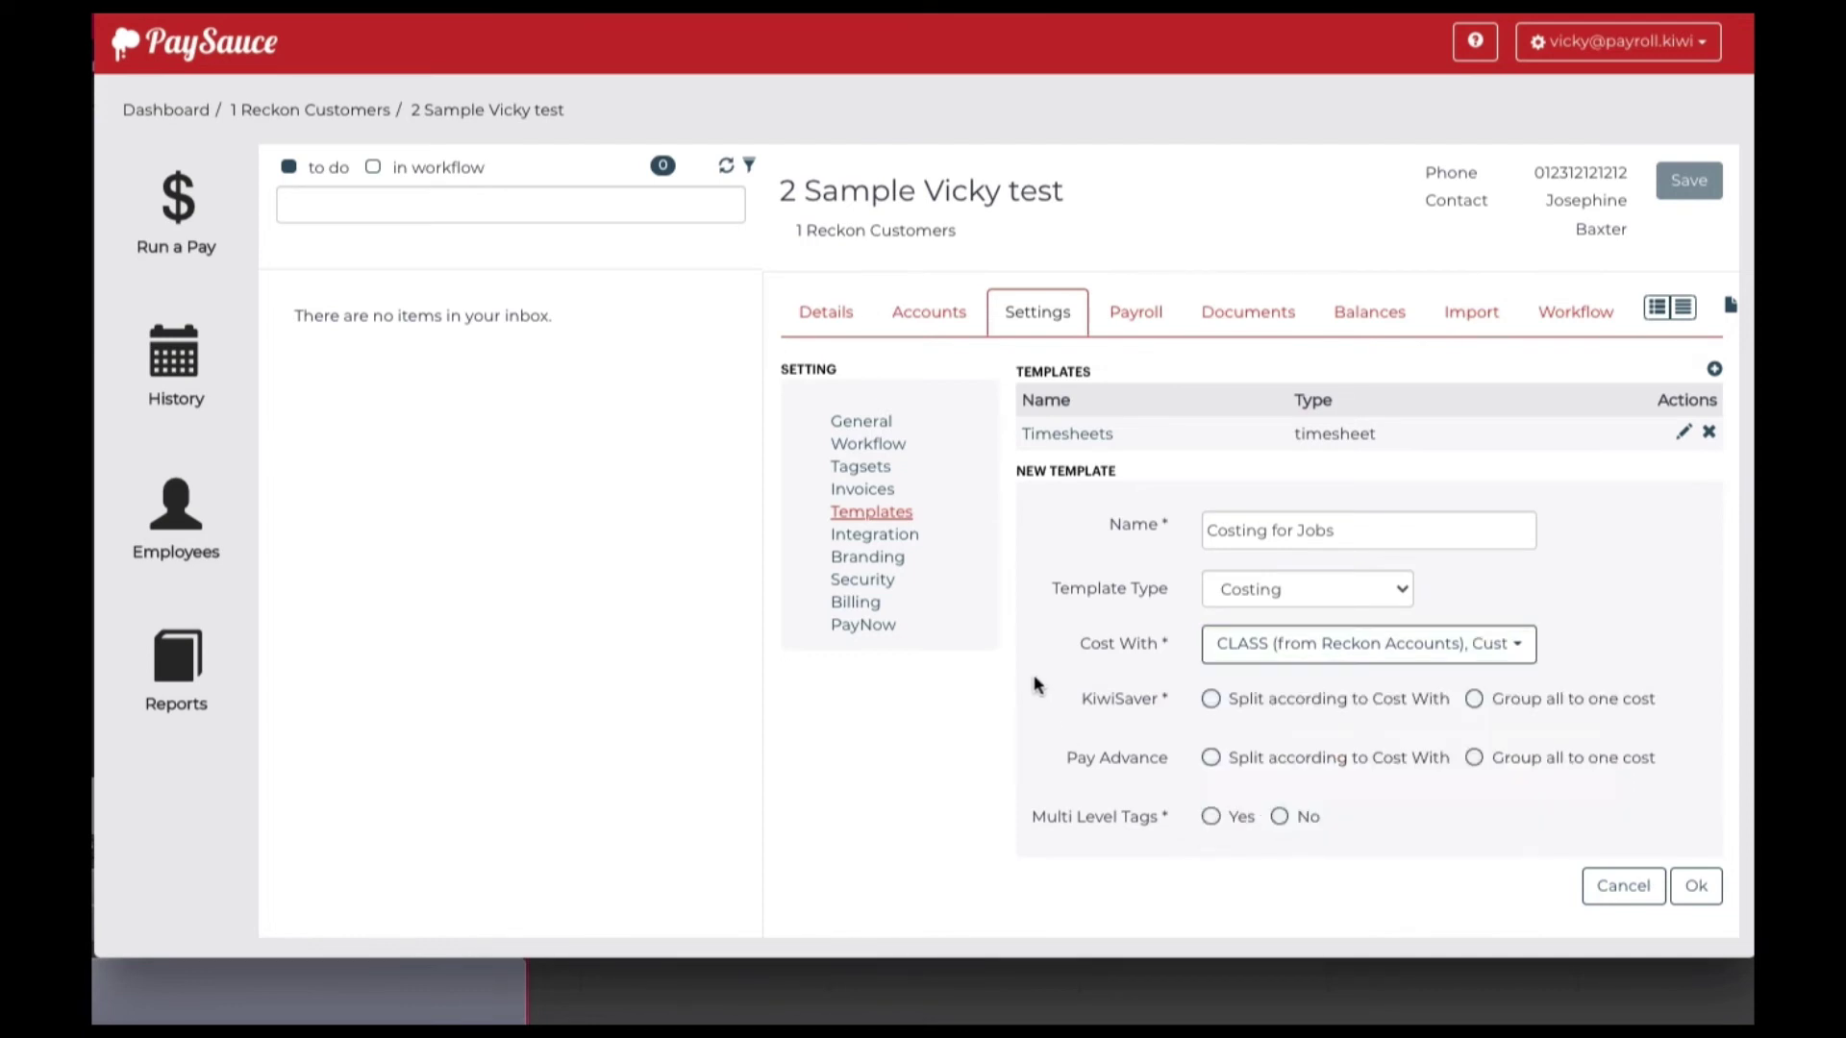
click(1211, 699)
click(1210, 816)
click(1696, 885)
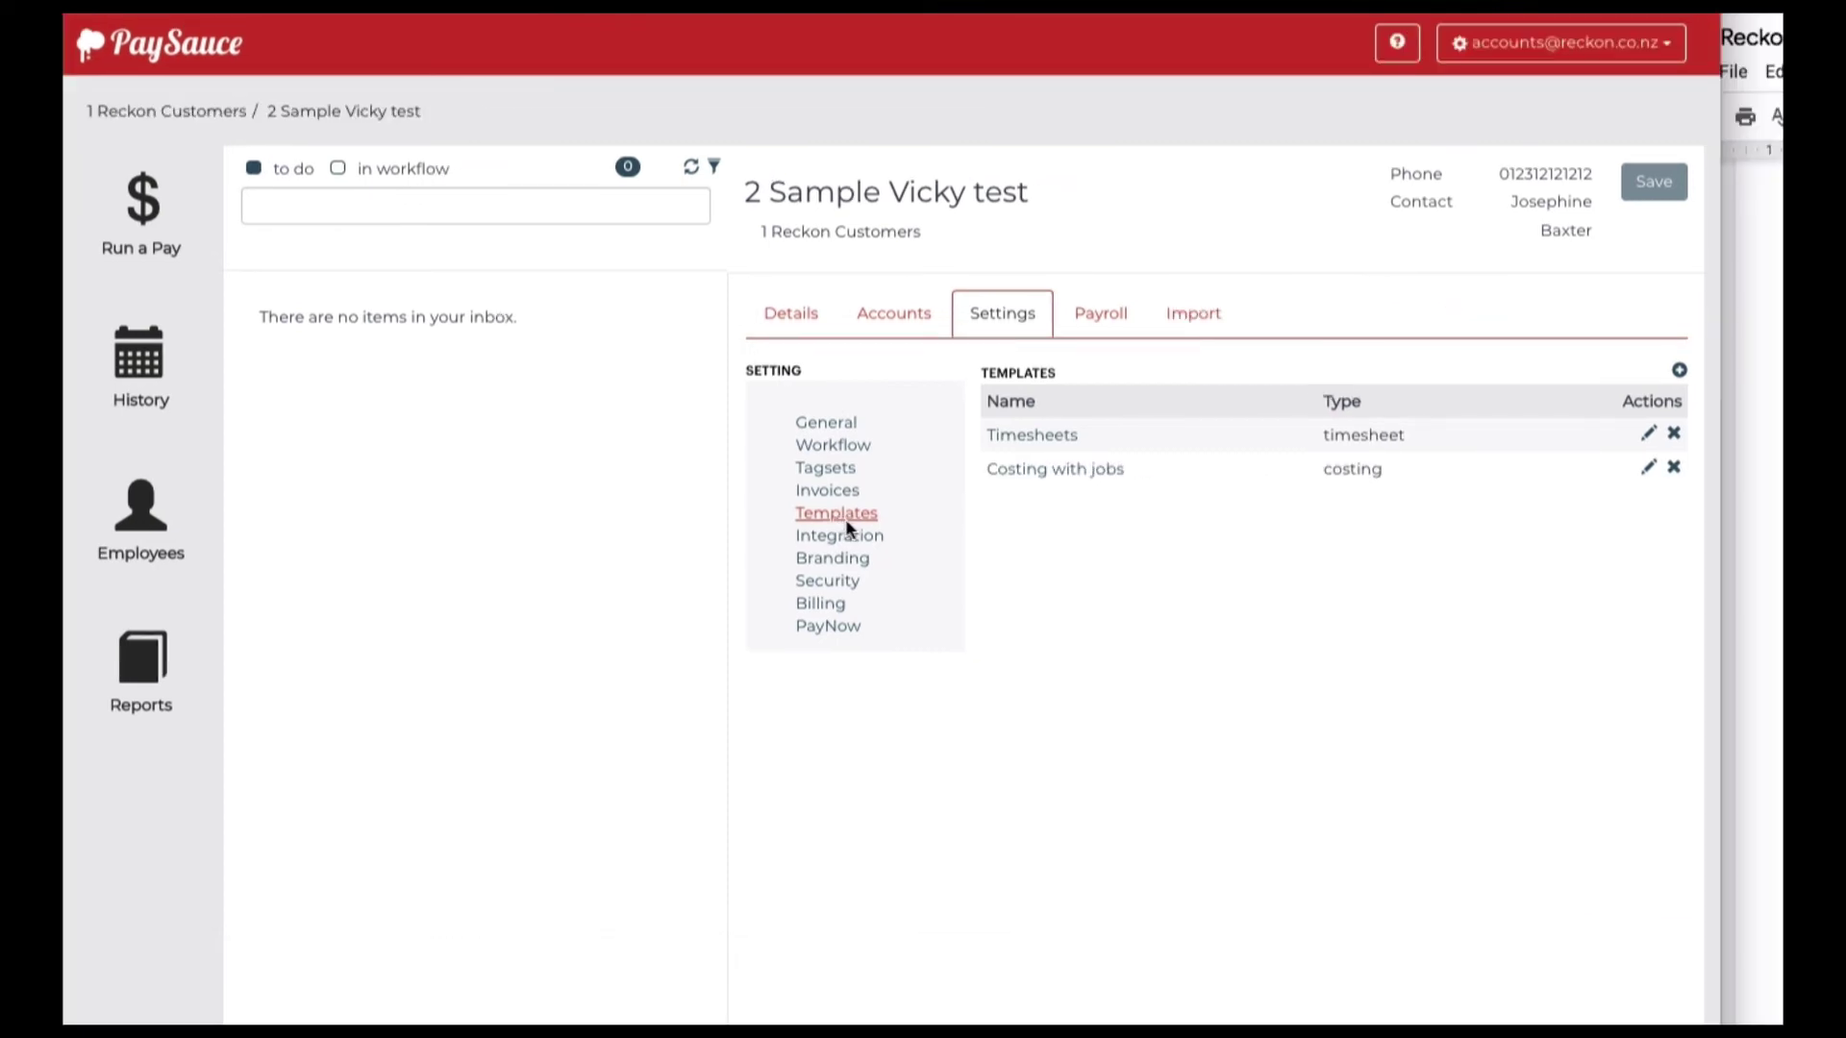
Set invoice Type to Templates using the Costing with jobs template
click(828, 492)
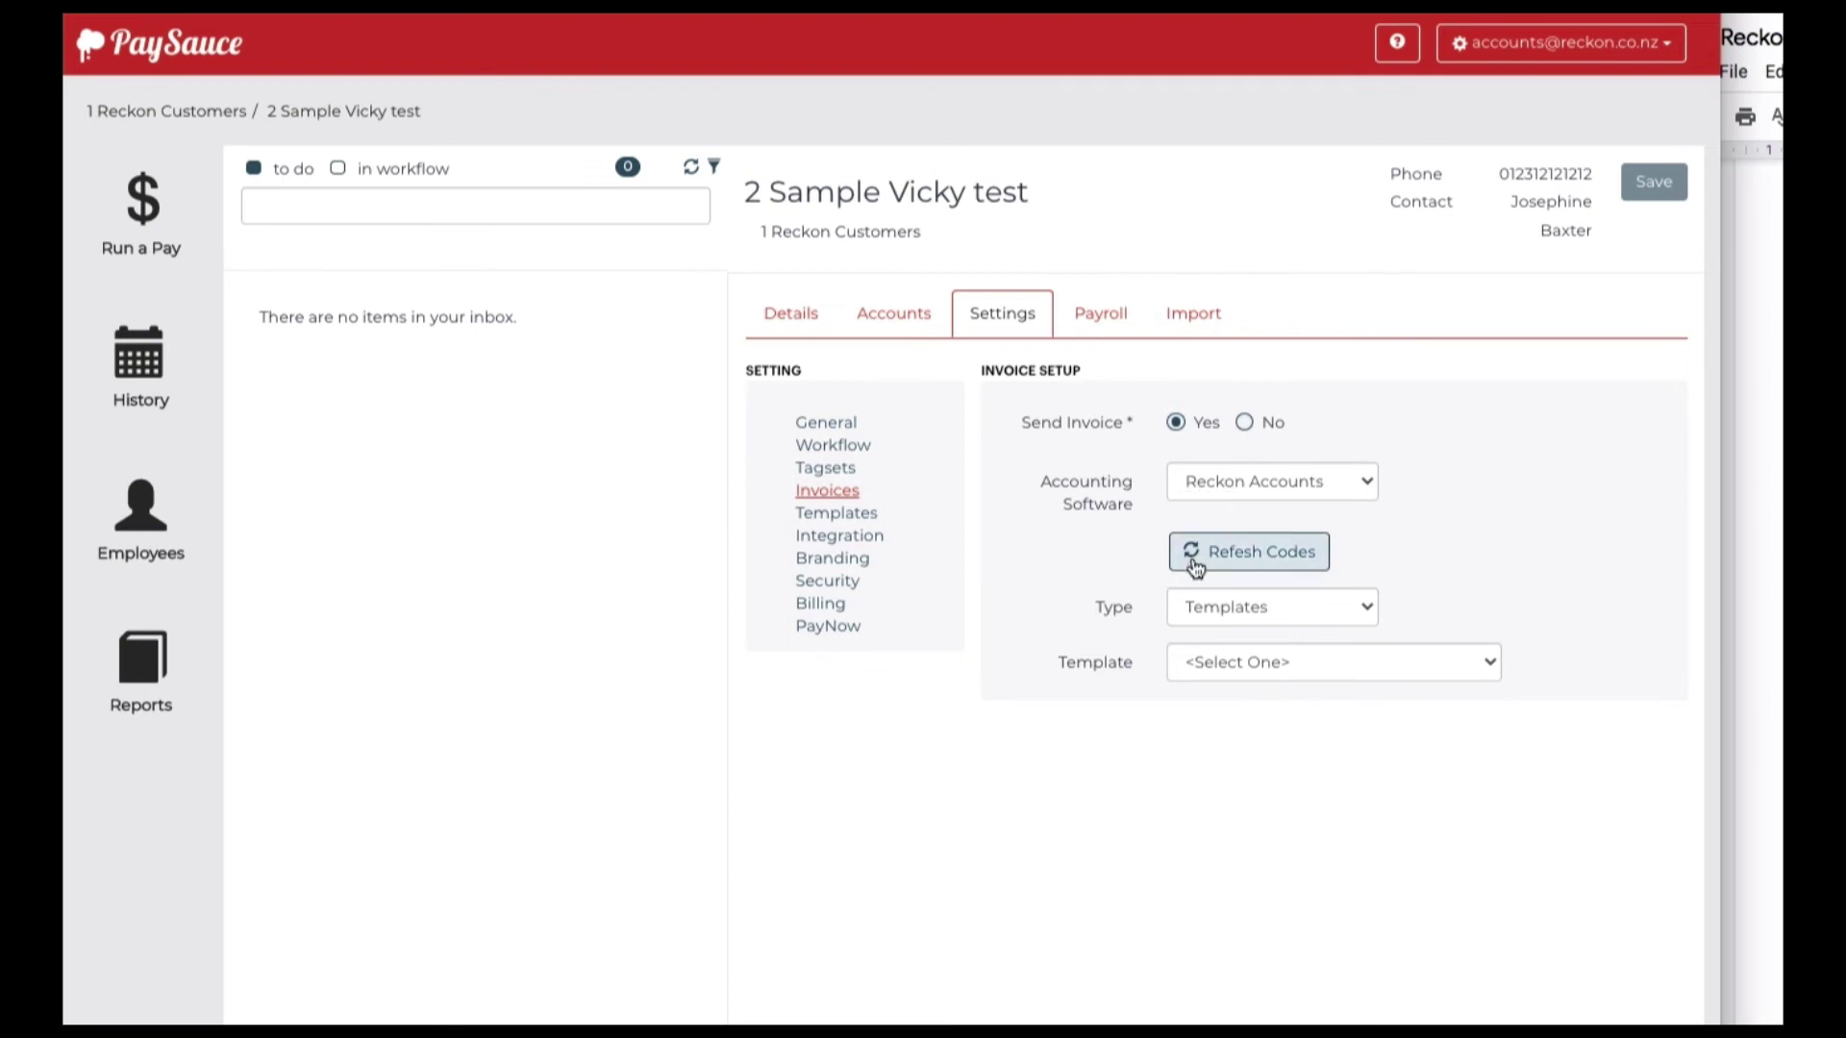
click(1189, 620)
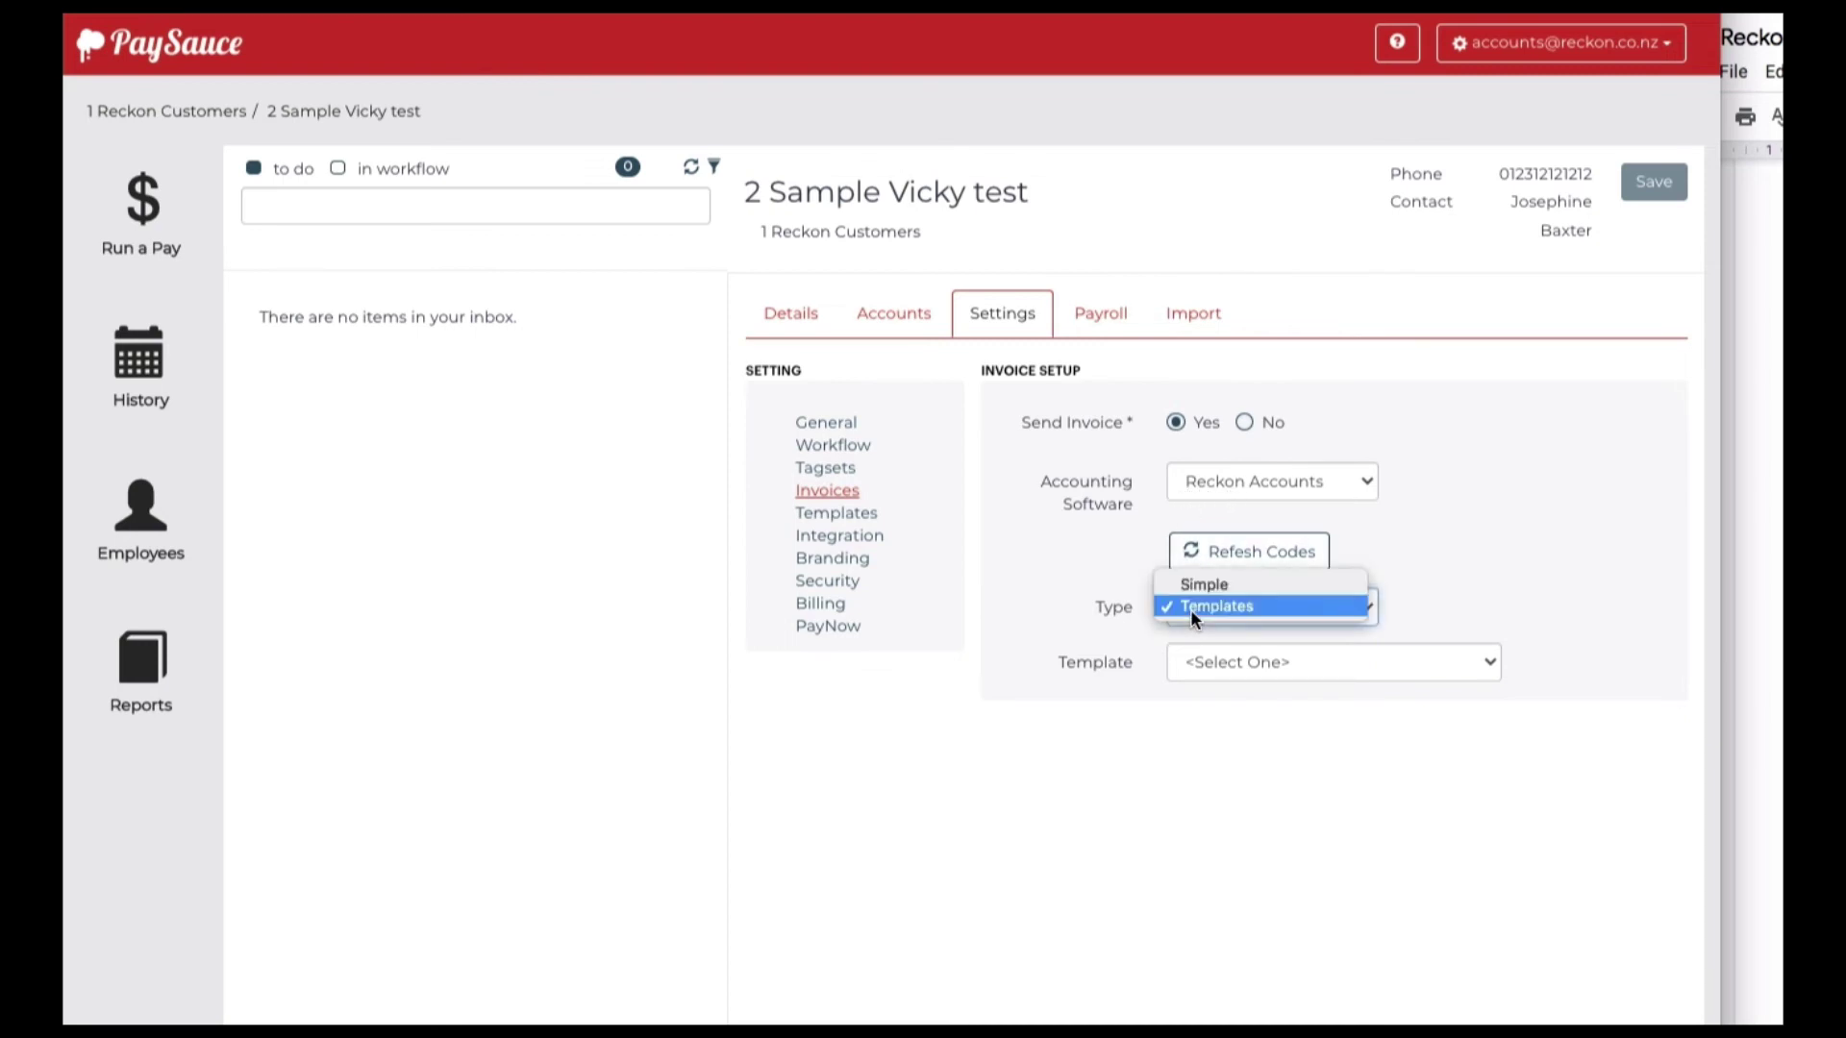
click(1190, 608)
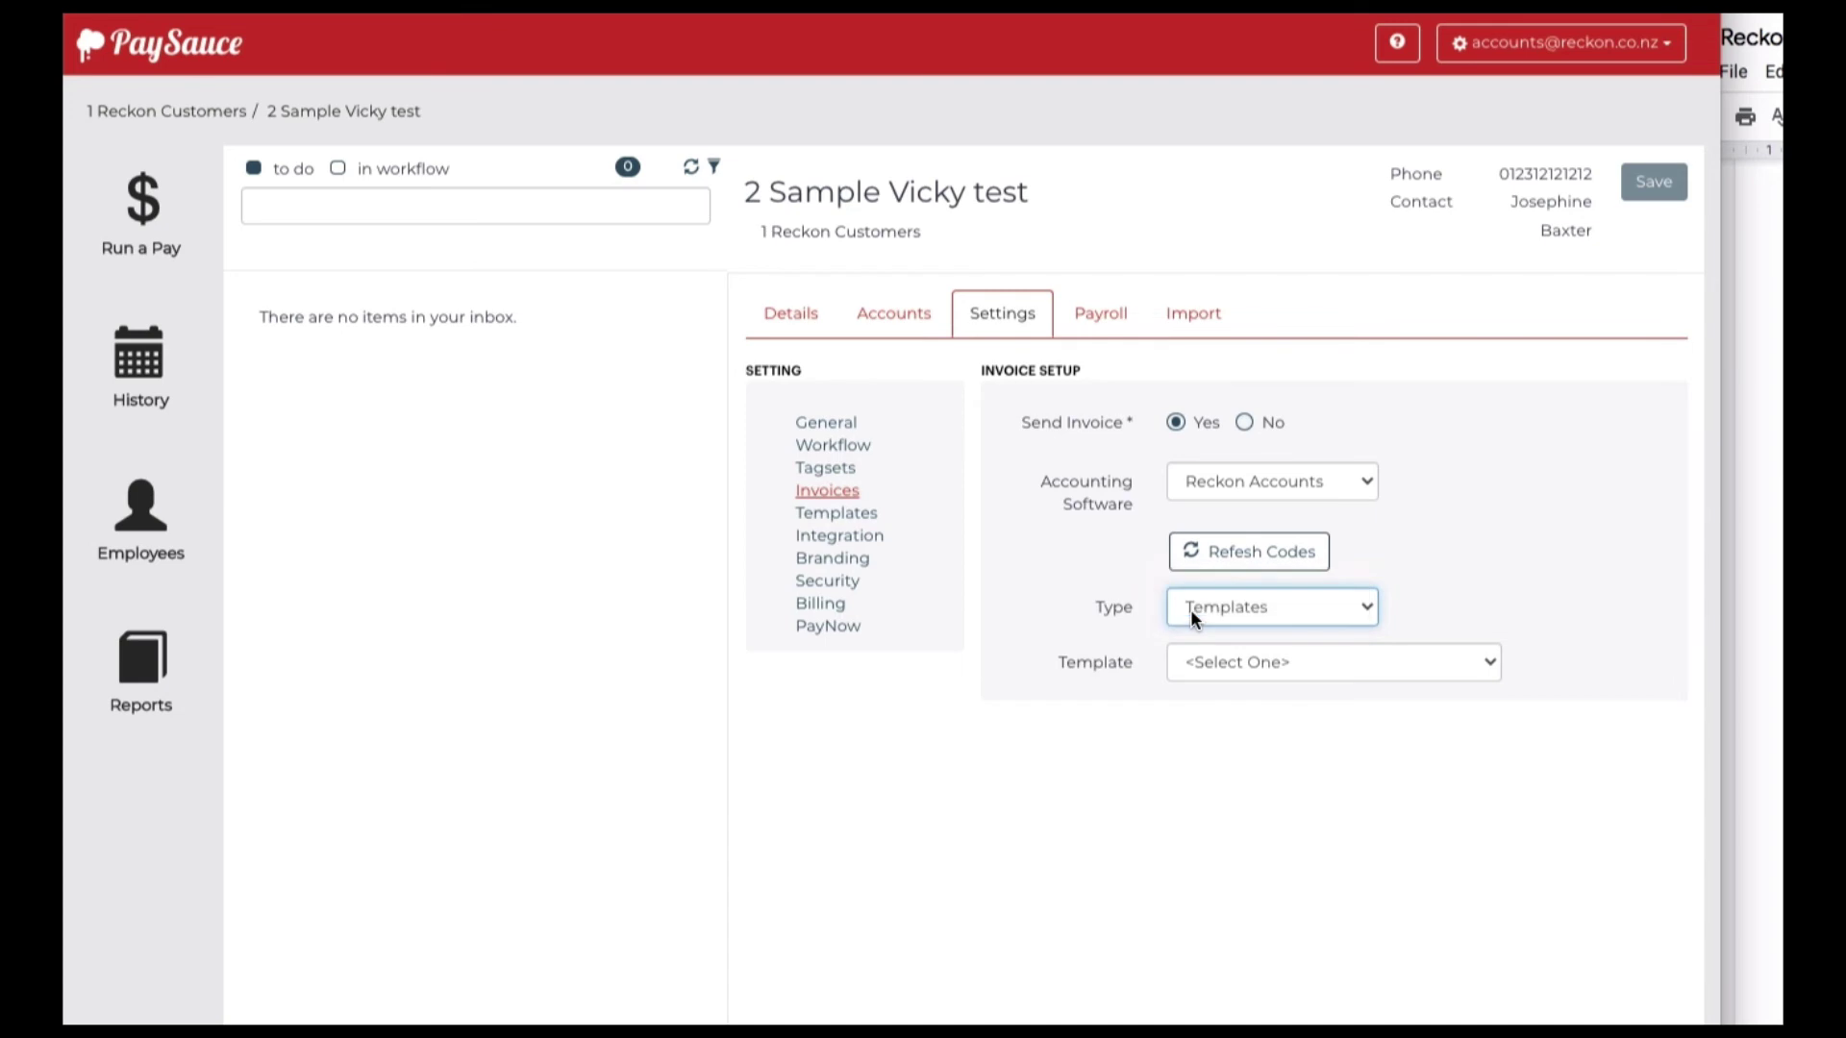
click(1192, 661)
click(1197, 682)
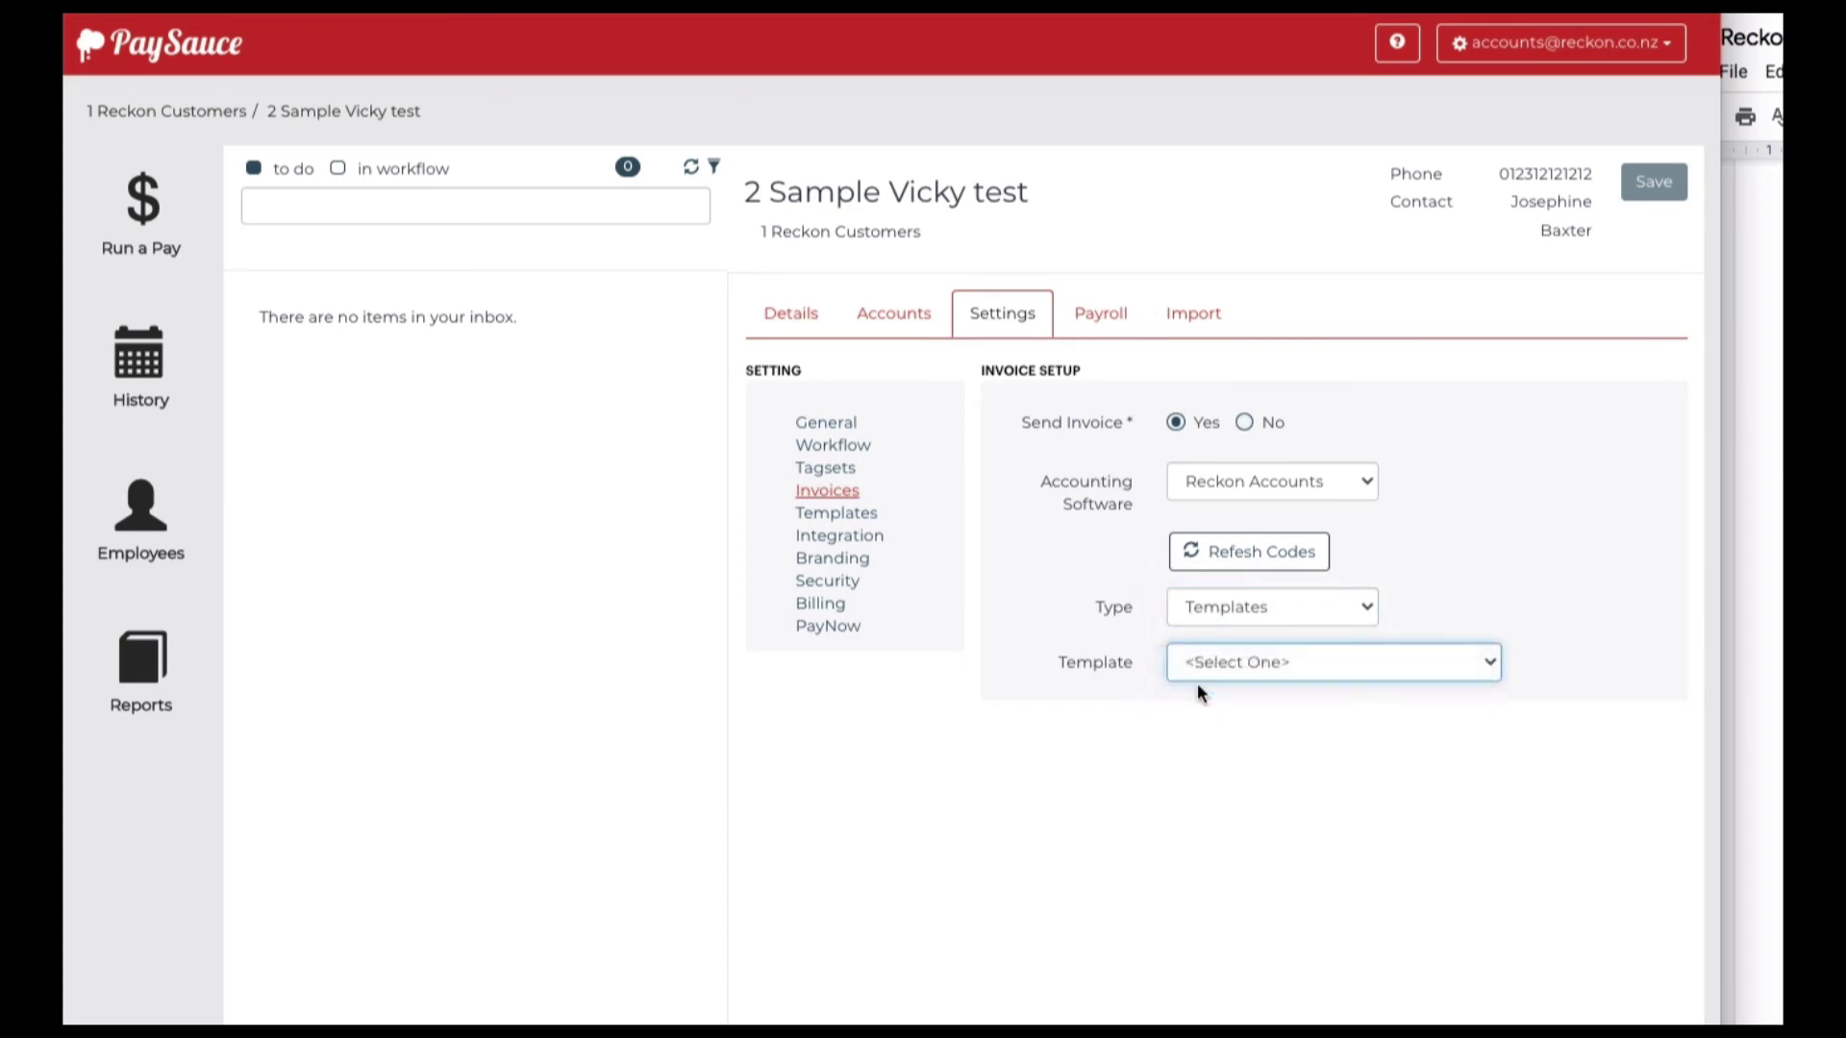
Keep GL Coding as the account mapping and review the CLASS and Customer:Job tracking
scroll(1196, 683, down, 2)
scroll(1197, 684, down, 3)
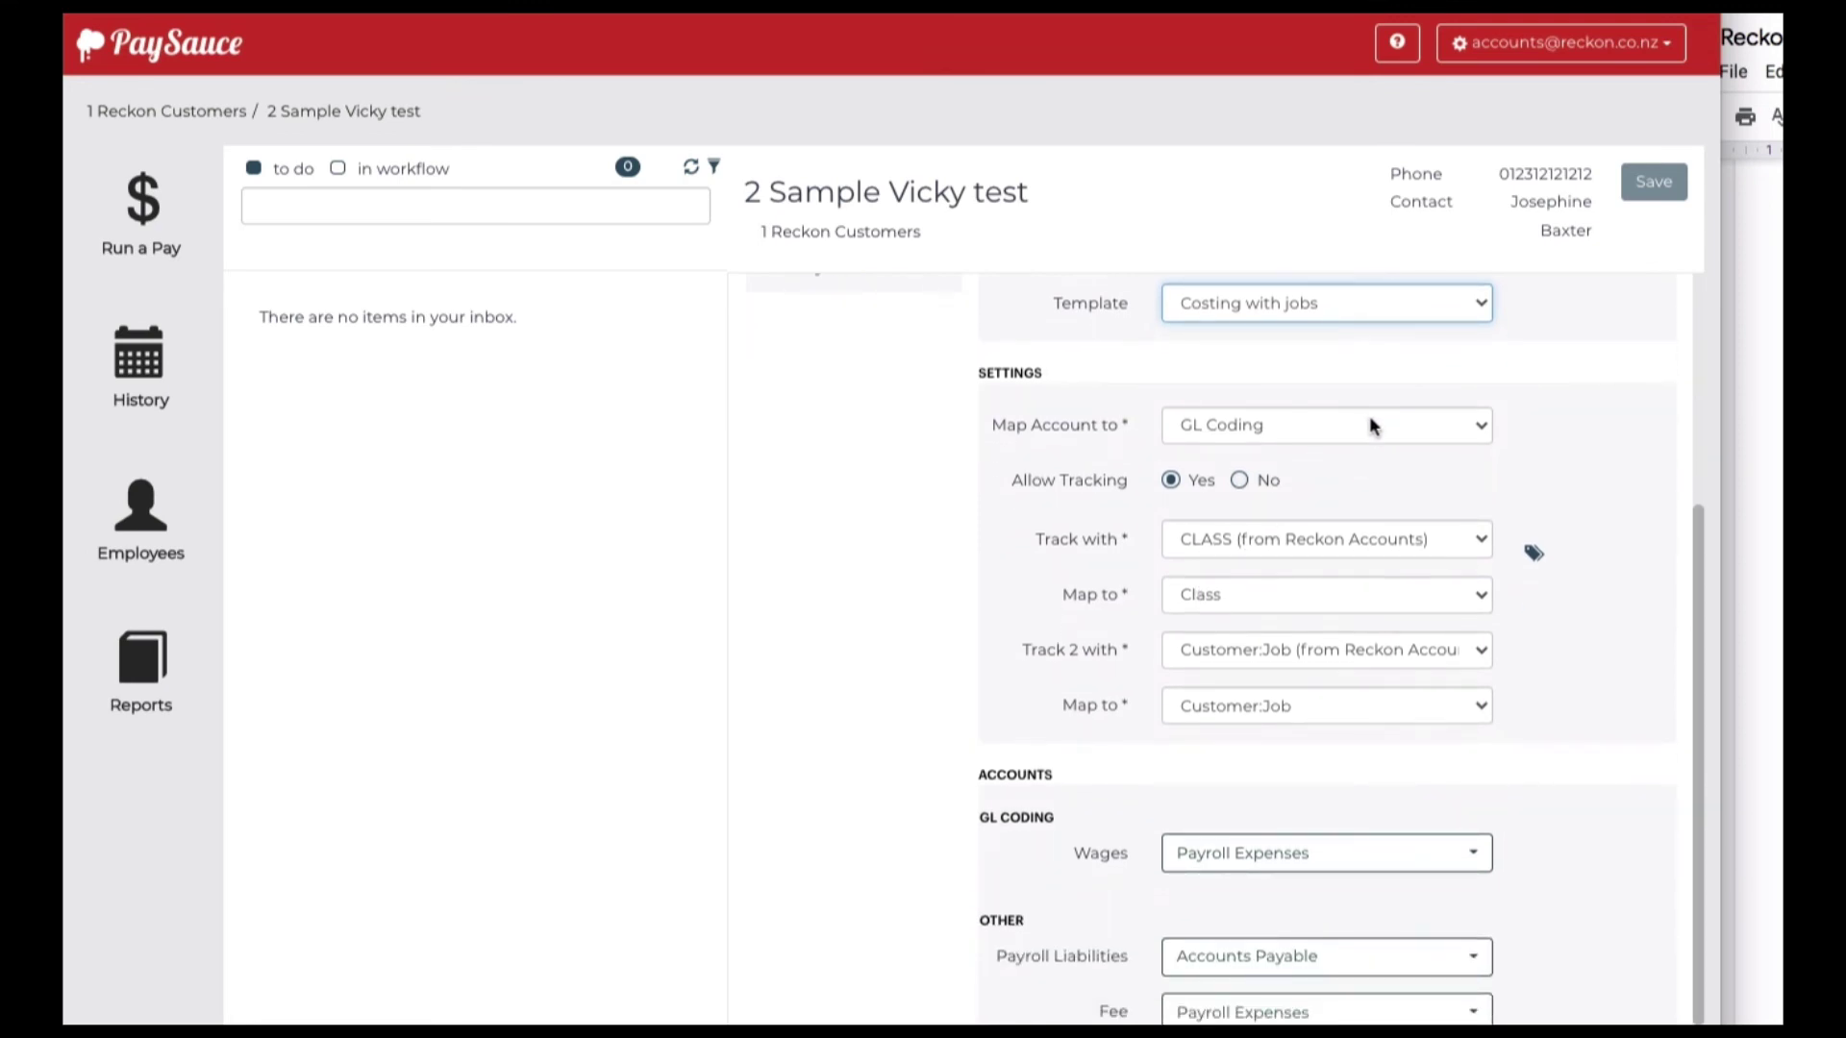
click(1369, 425)
click(1365, 429)
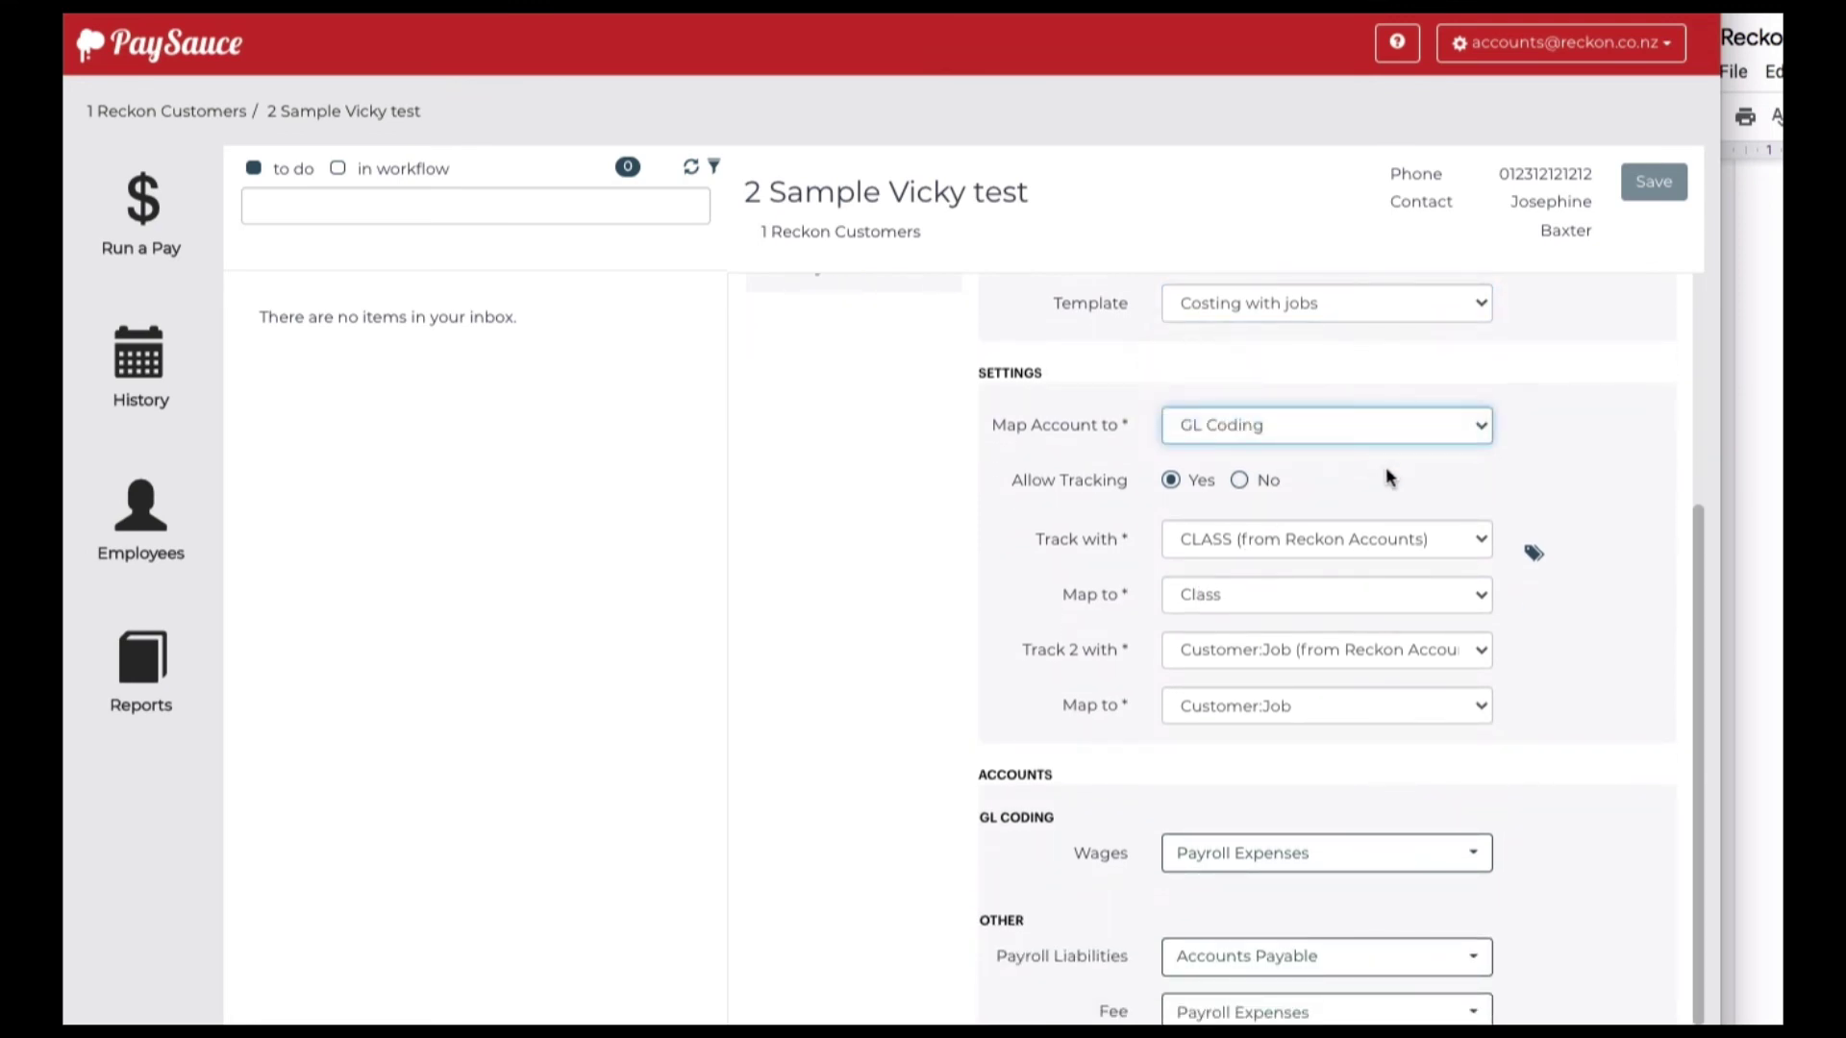
scroll(1296, 500, down, 1)
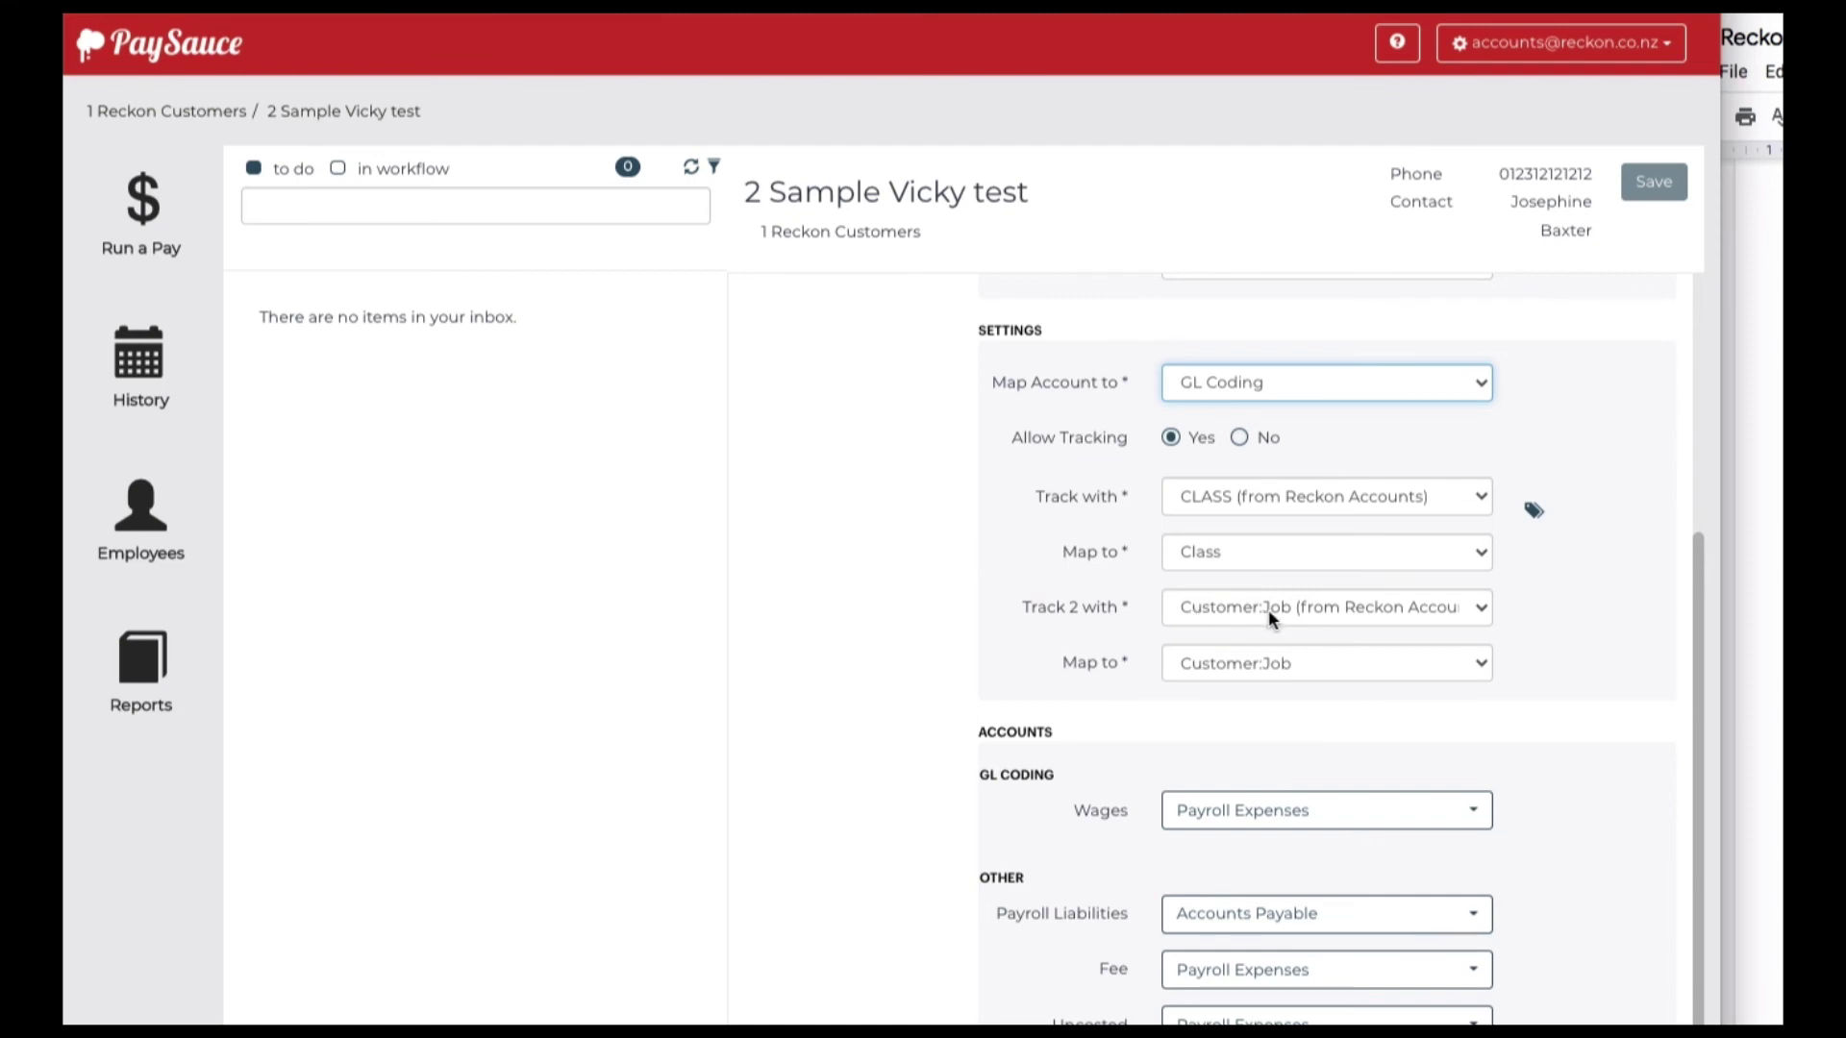
scroll(1226, 729, down, 1)
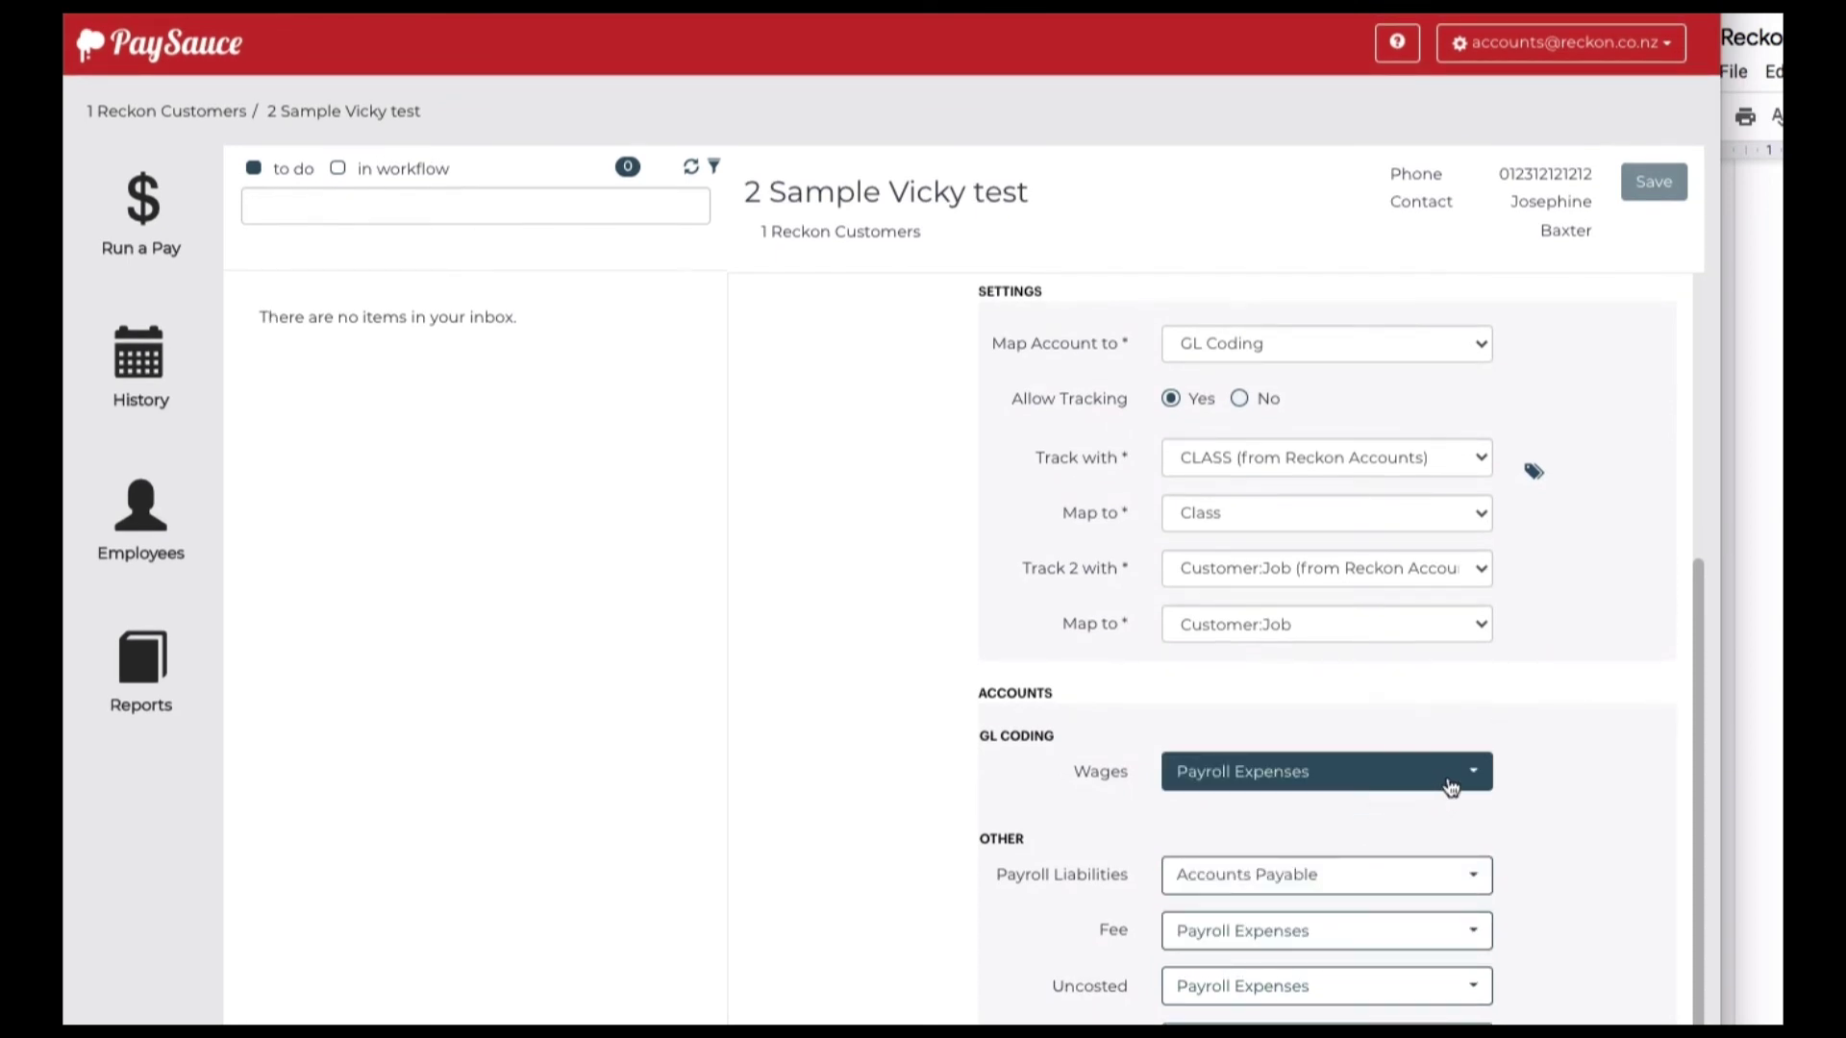
scroll(1421, 709, up, 1)
scroll(1420, 708, up, 4)
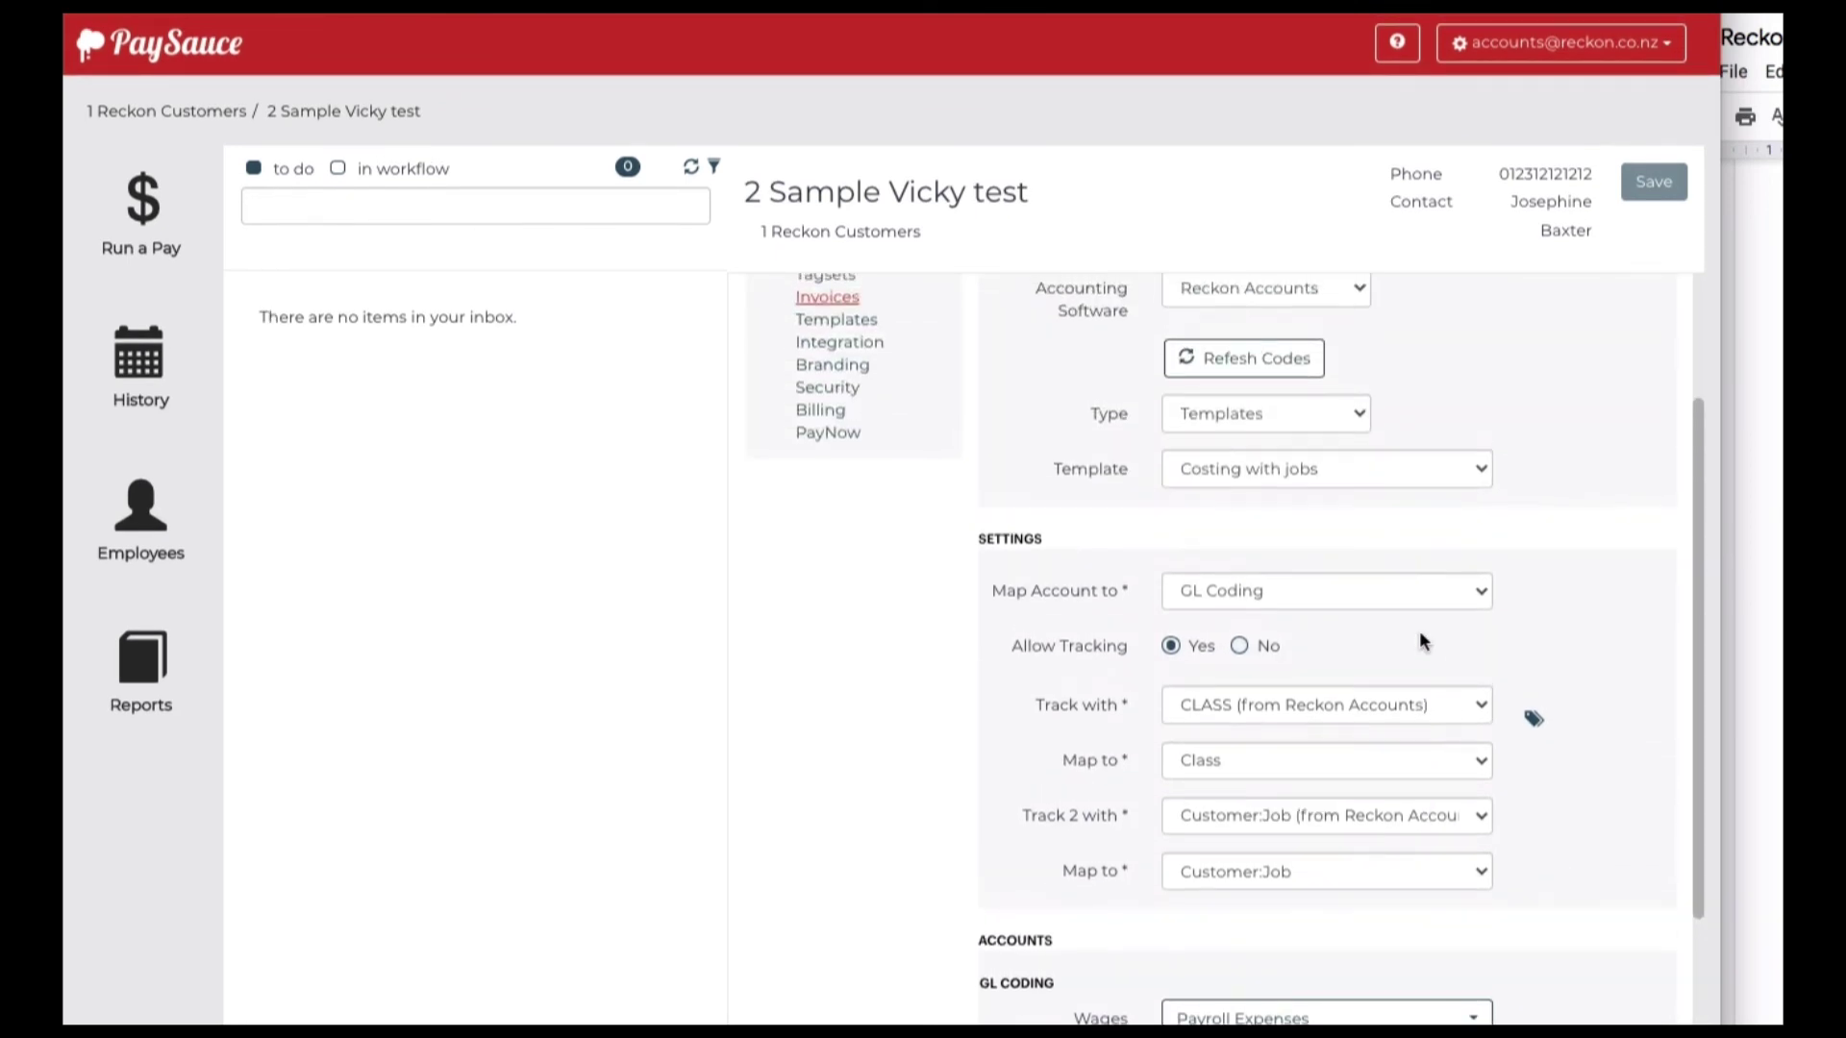
scroll(1419, 632, down, 1)
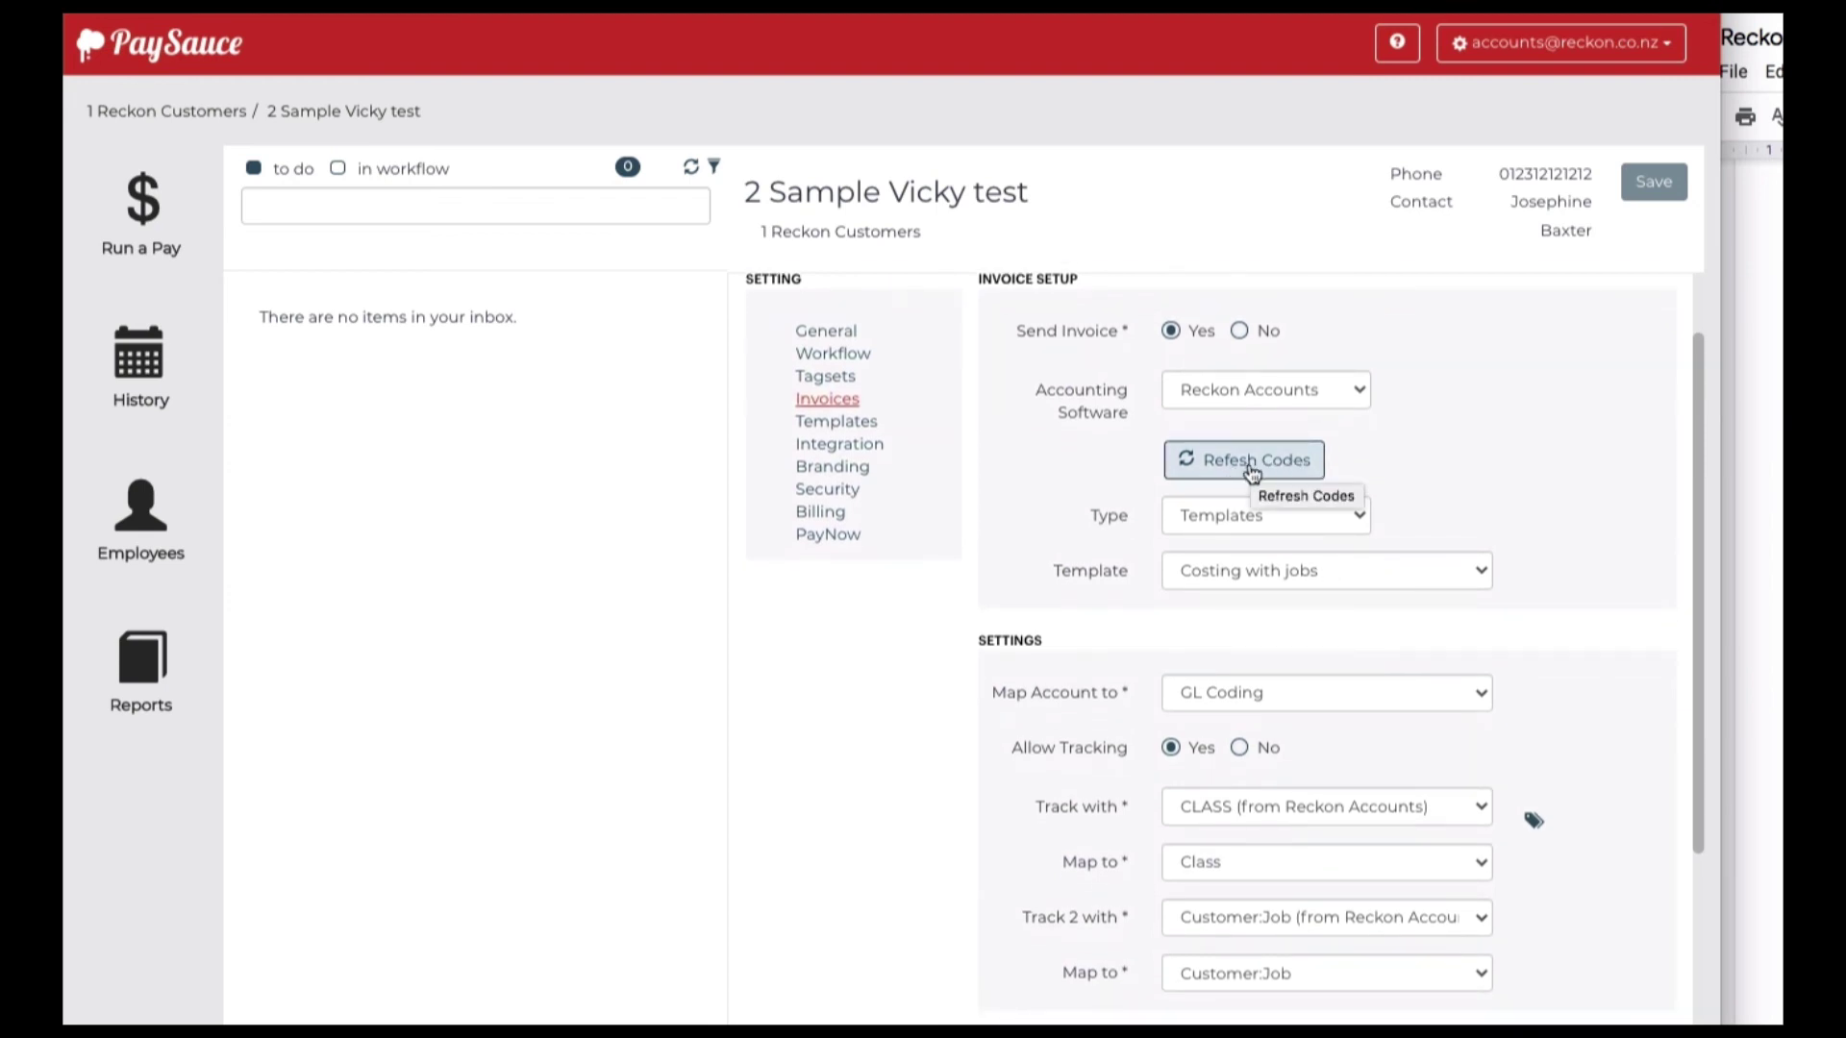
scroll(1531, 413, down, 3)
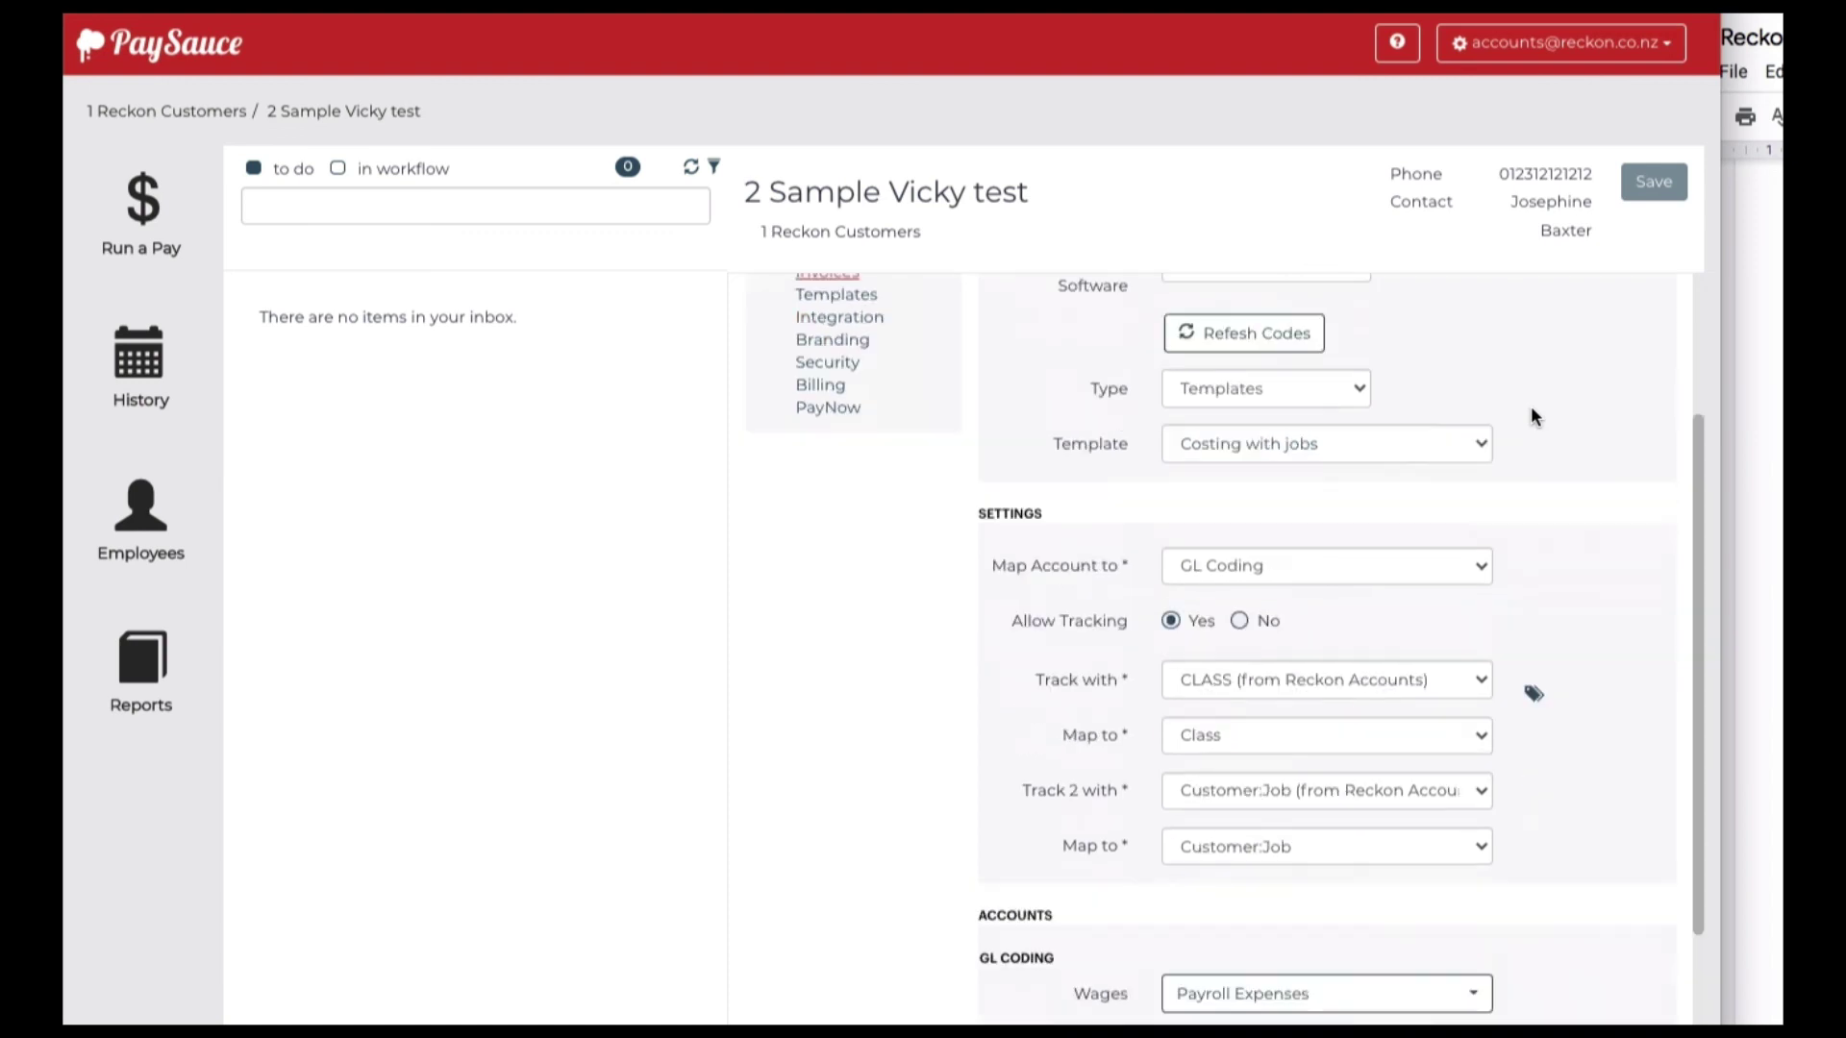
scroll(1530, 415, down, 5)
scroll(1530, 416, up, 10)
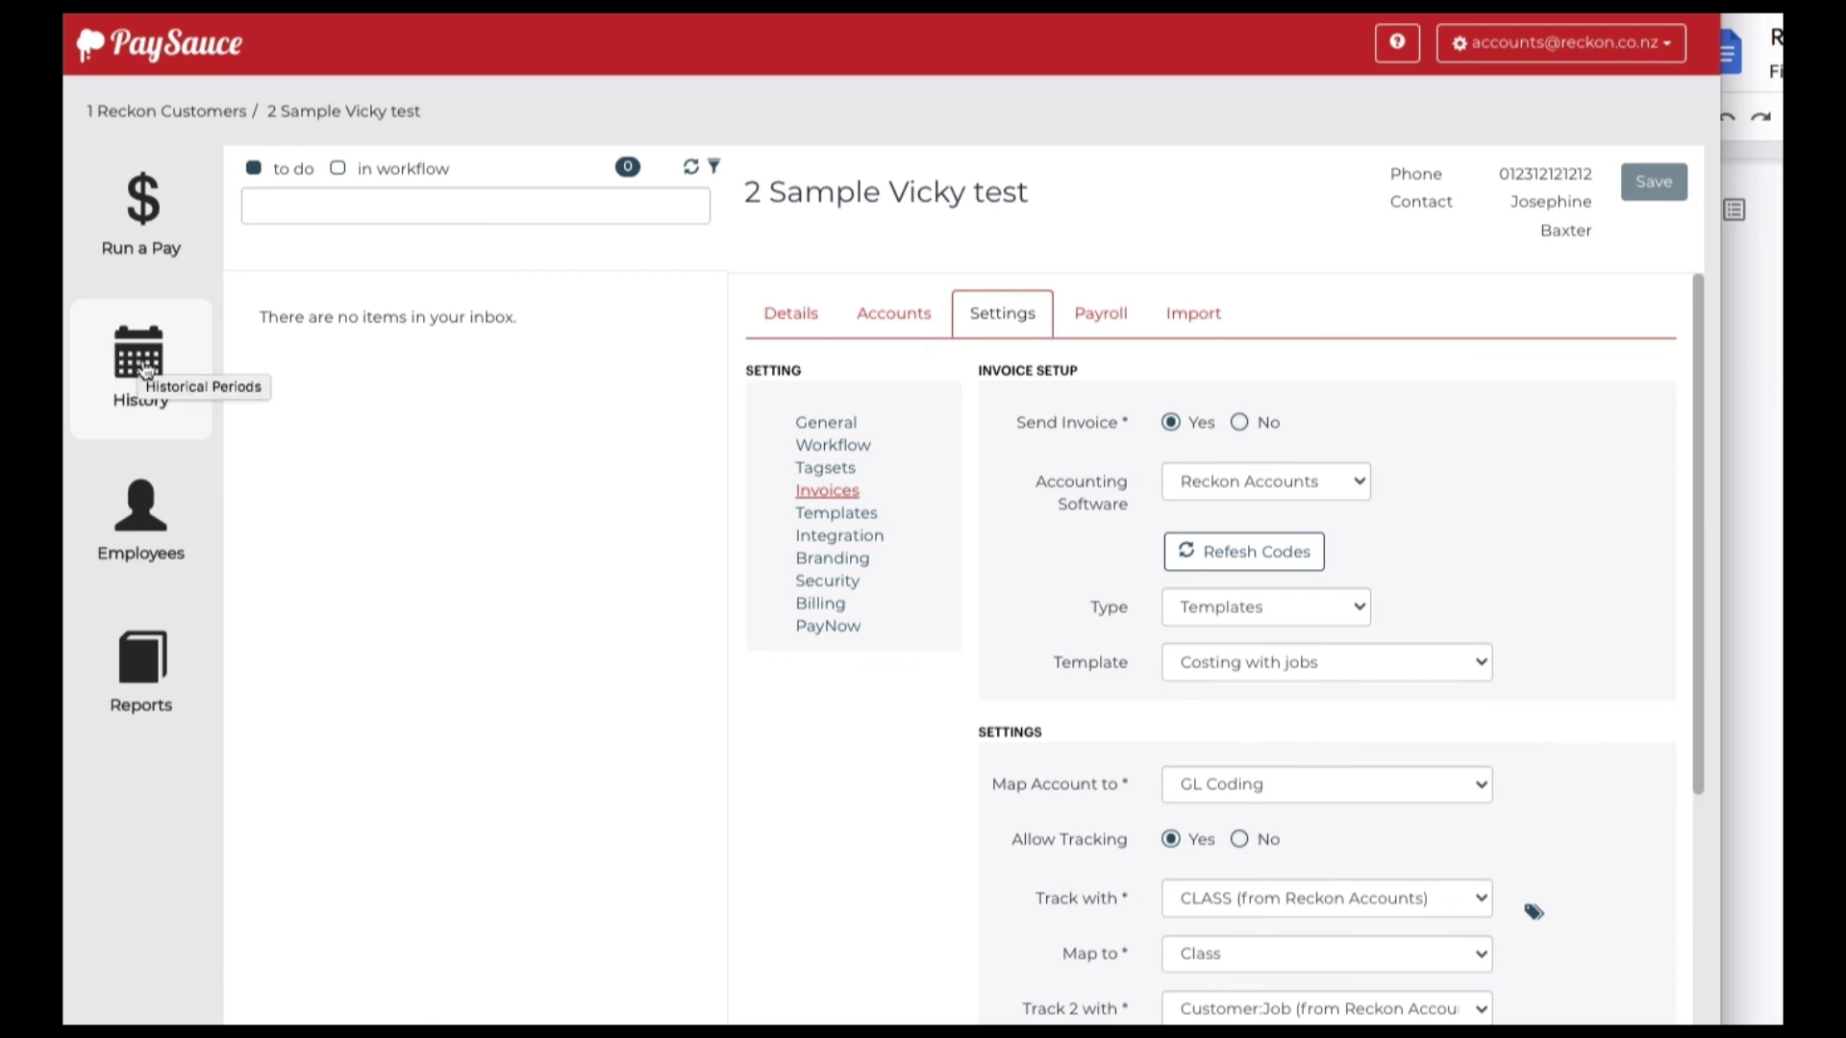
Review the 14/02 - 20/02/22 pay's Costing tab, checking the Tagset Costings export options without exporting
click(143, 365)
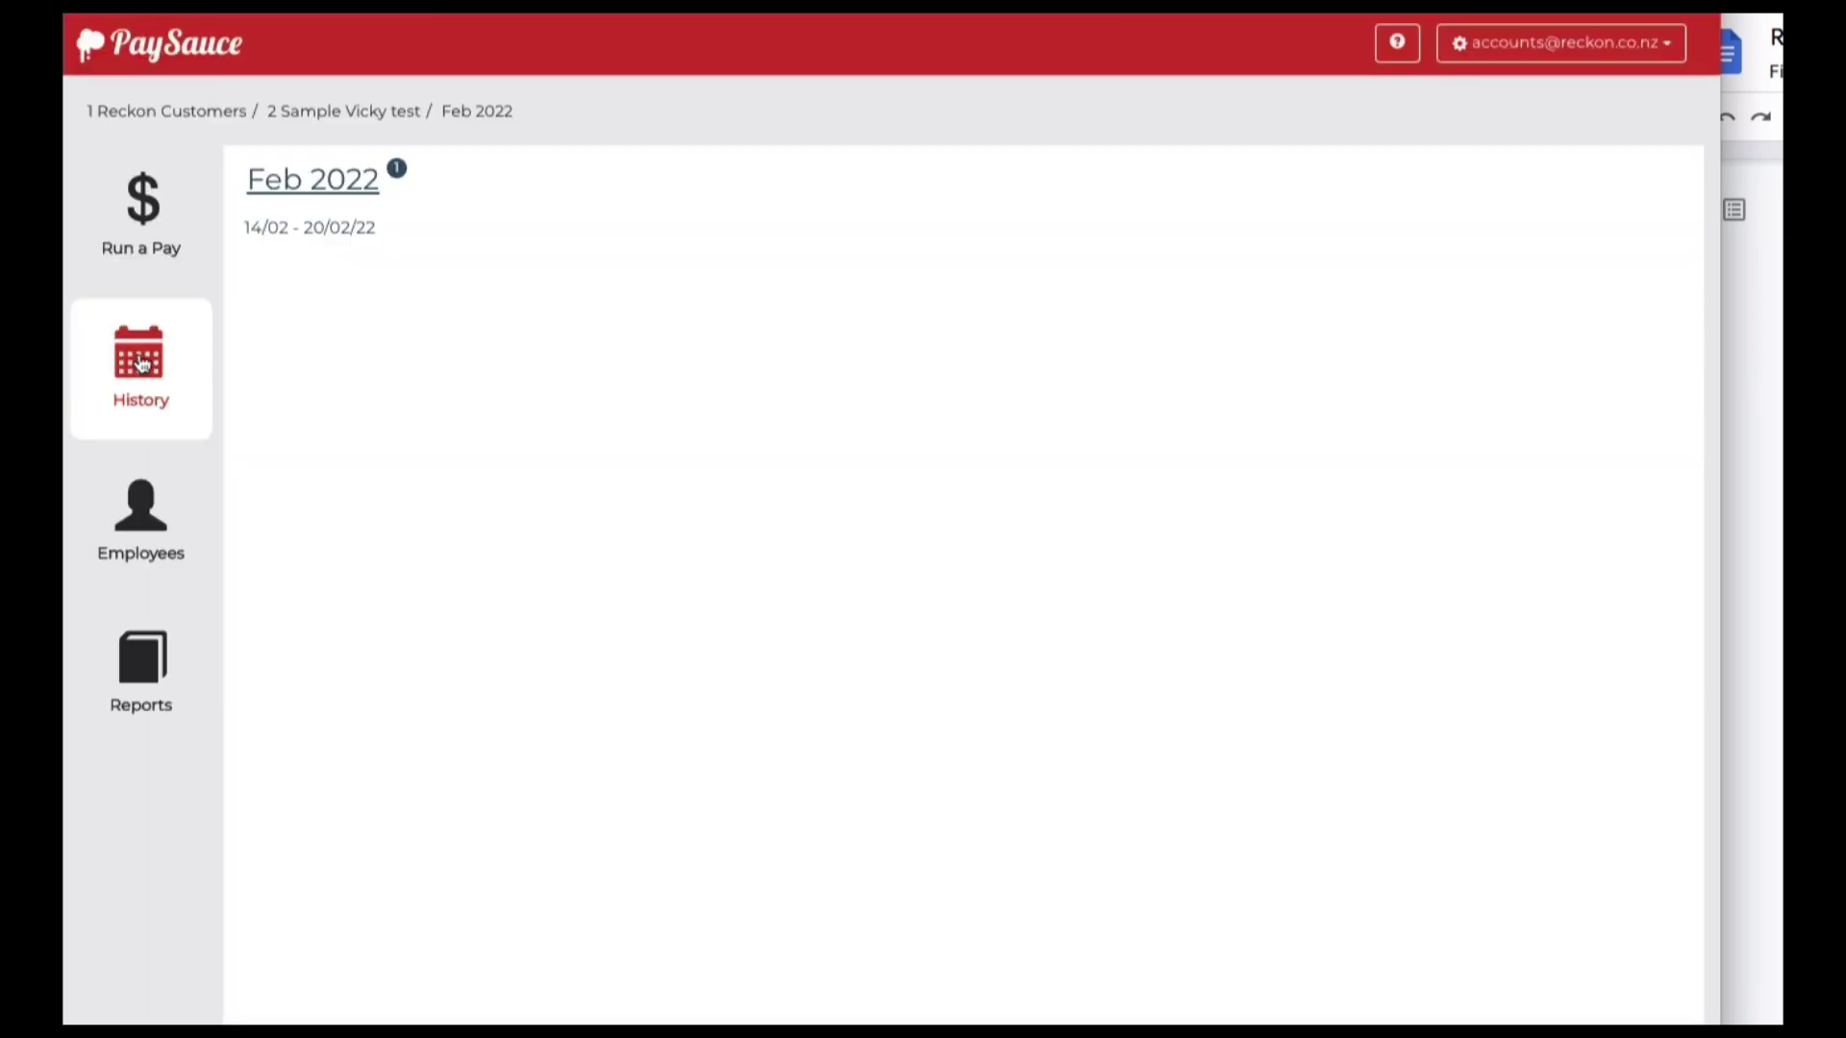
click(306, 231)
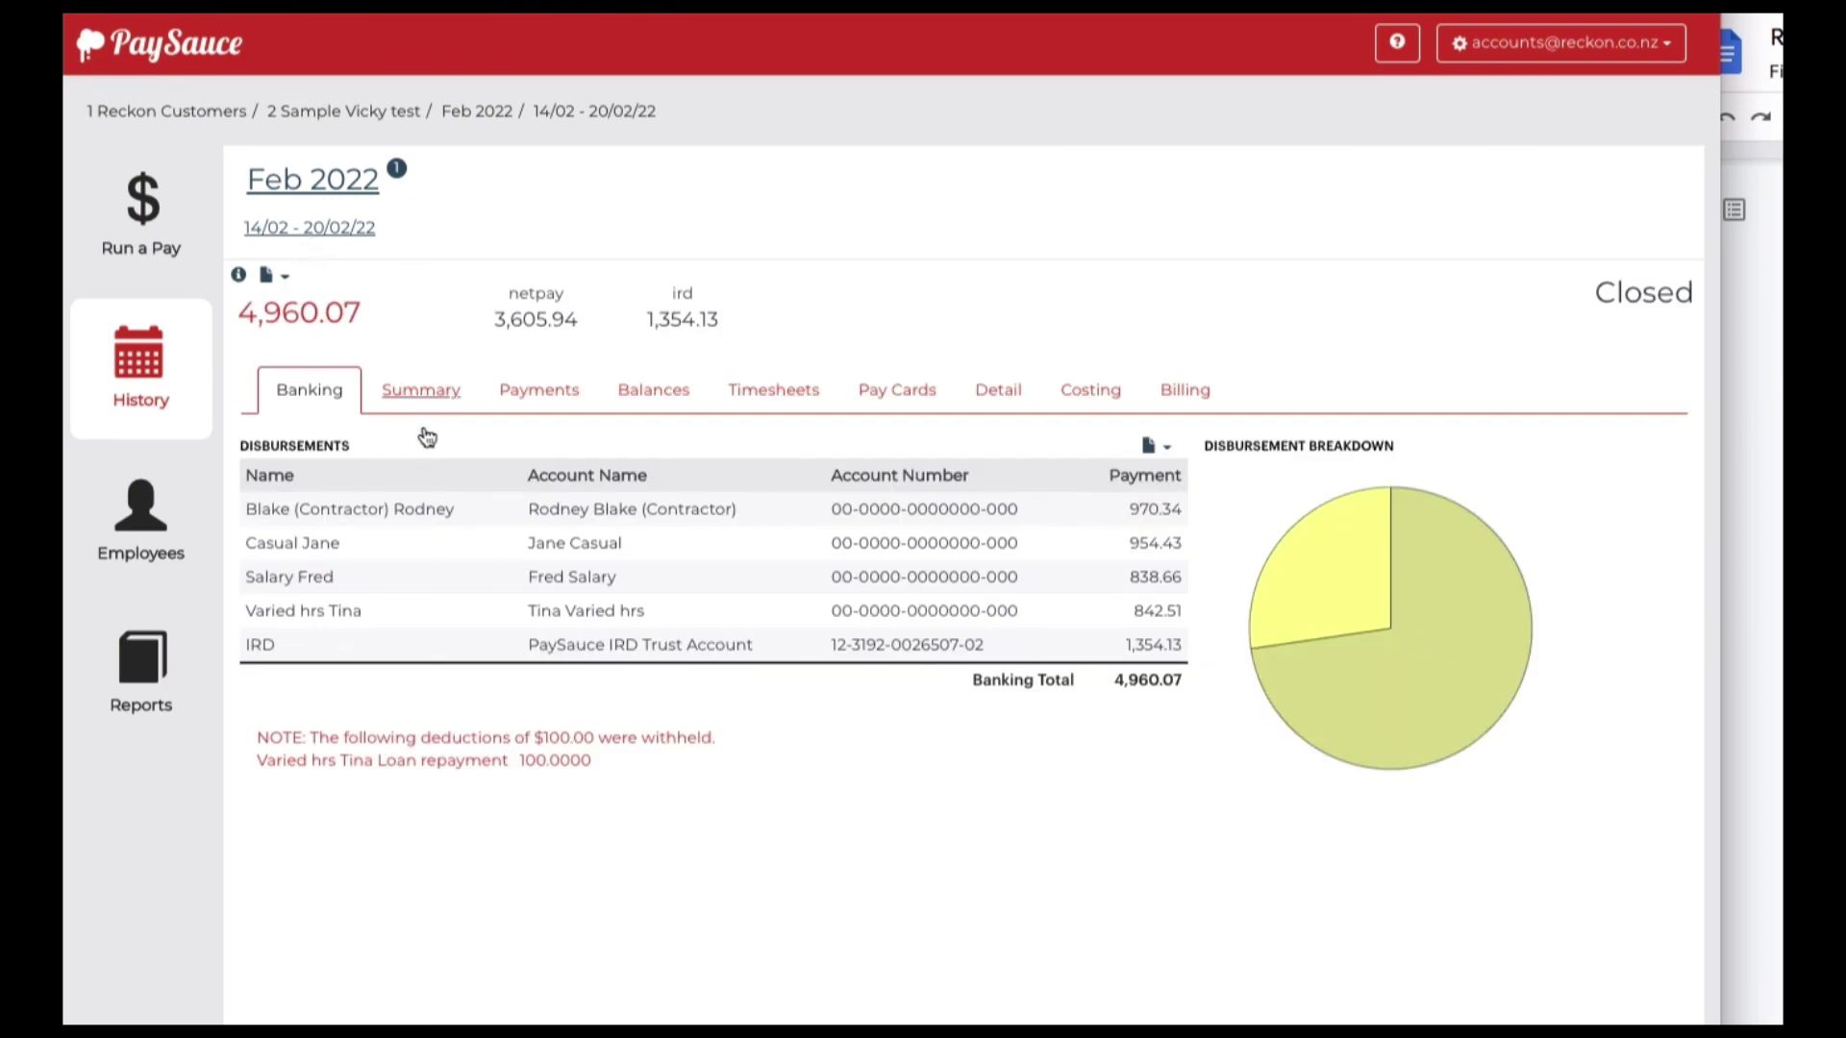
click(1079, 400)
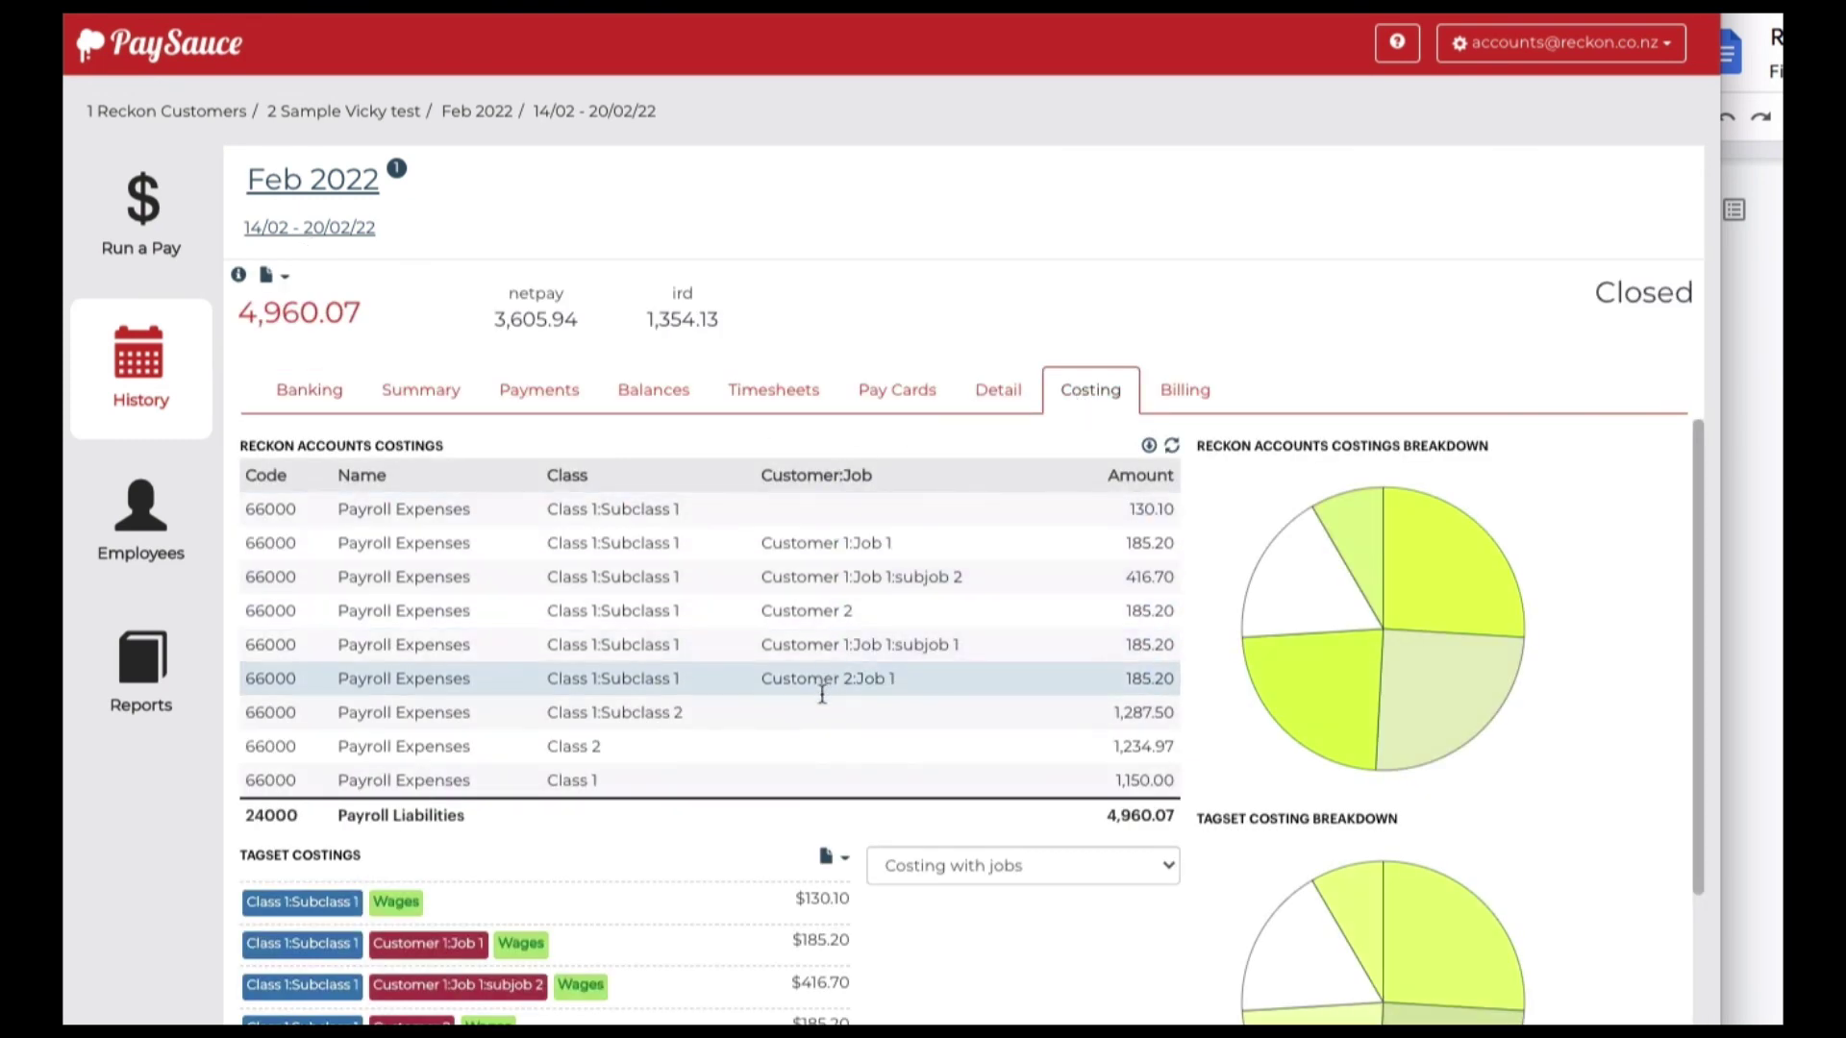
scroll(811, 708, down, 1)
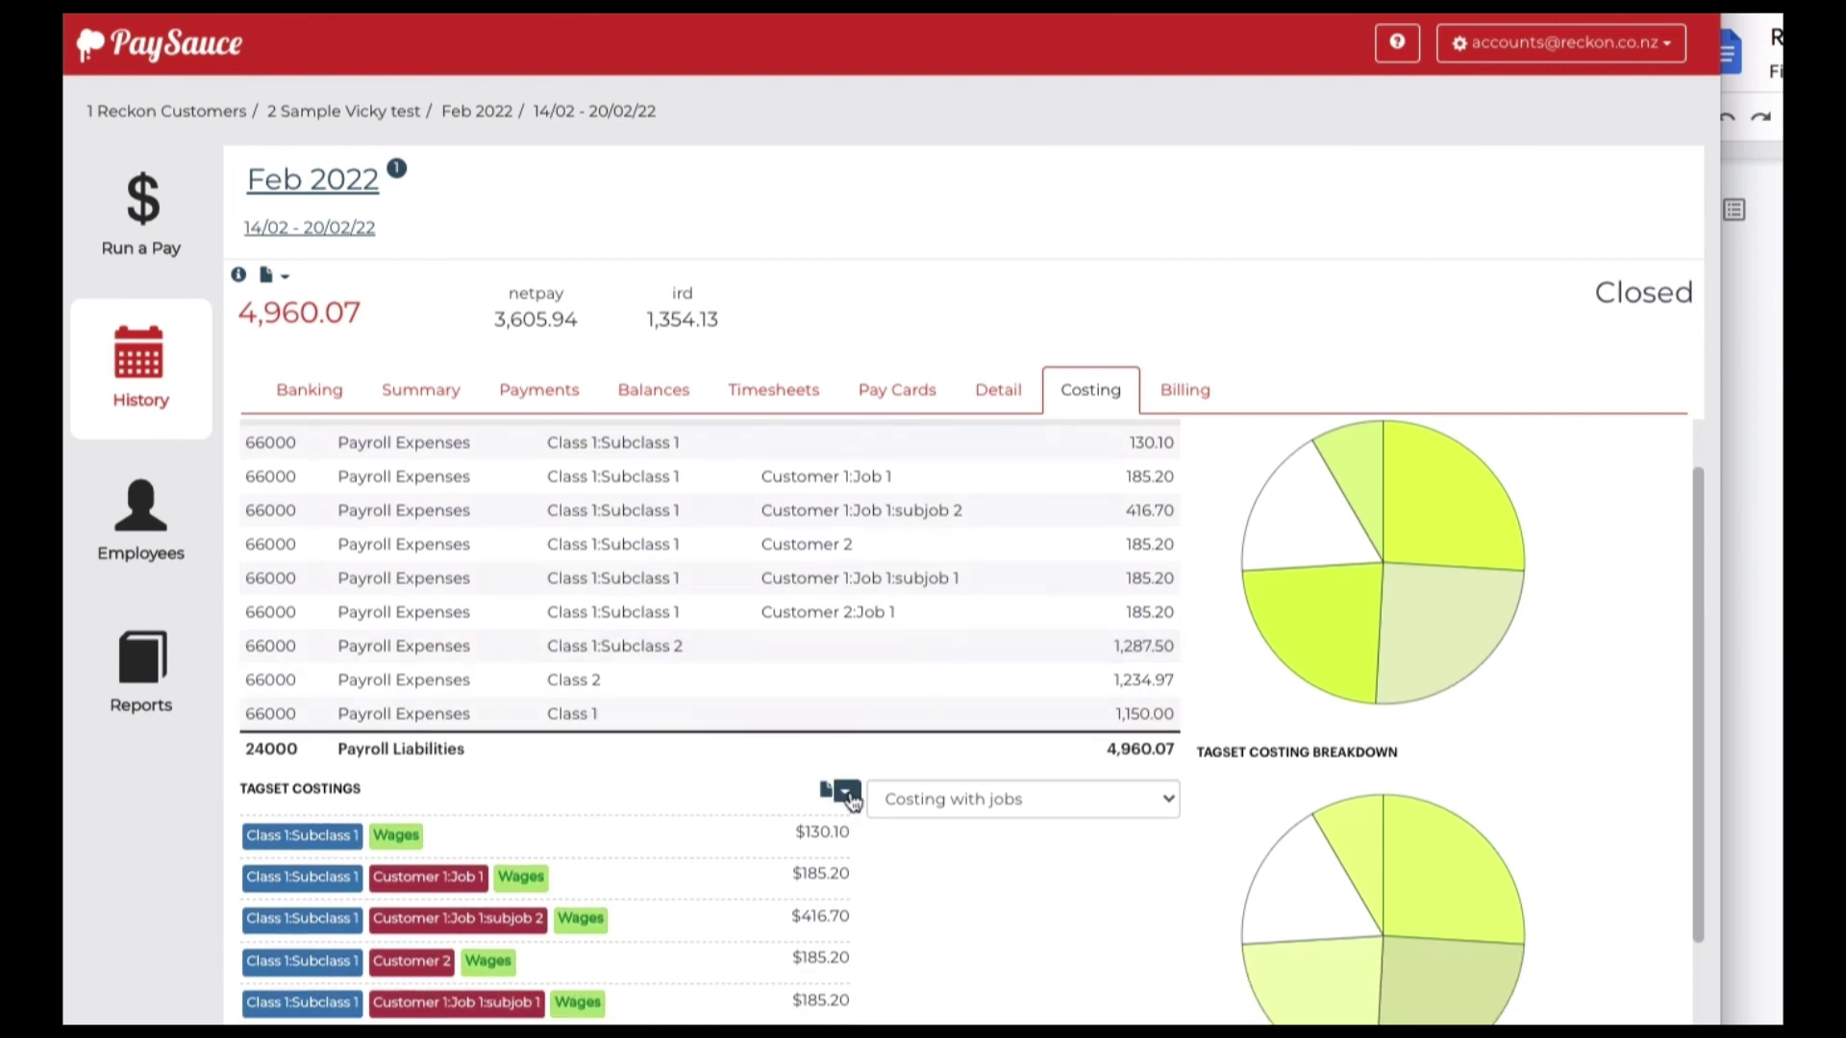
click(846, 794)
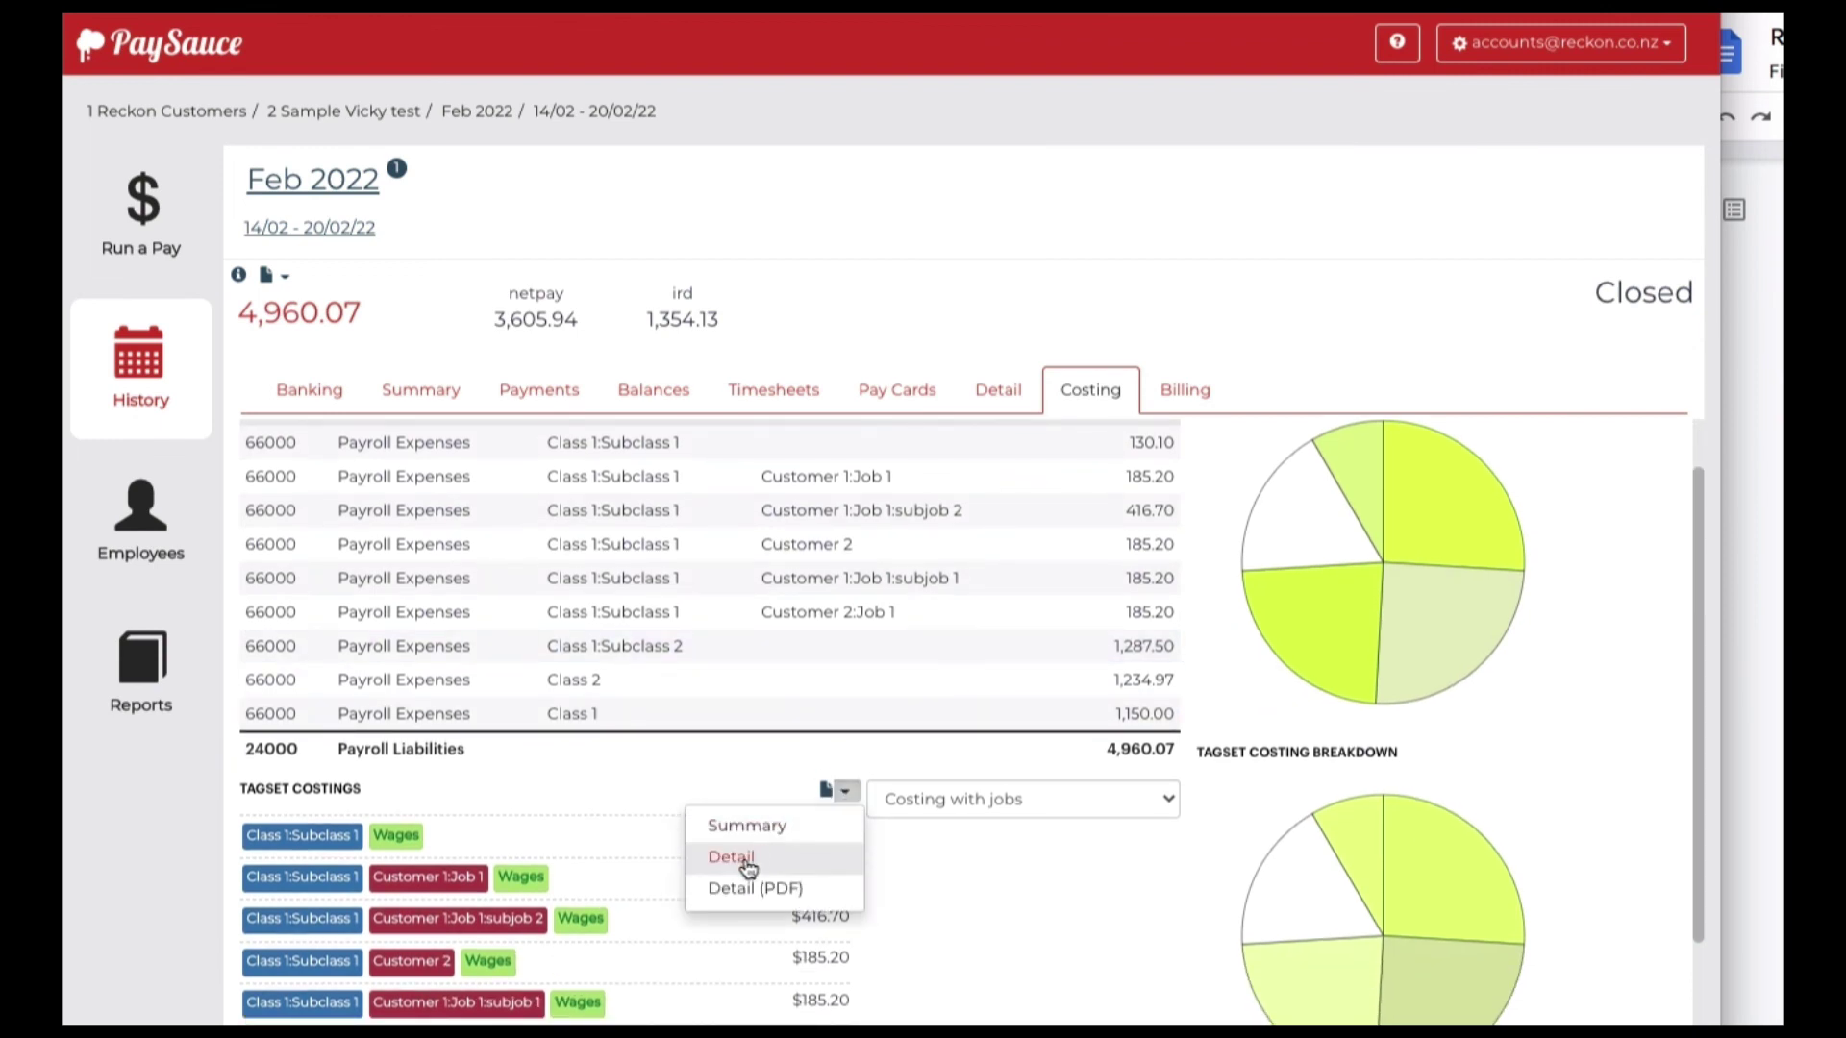
click(968, 868)
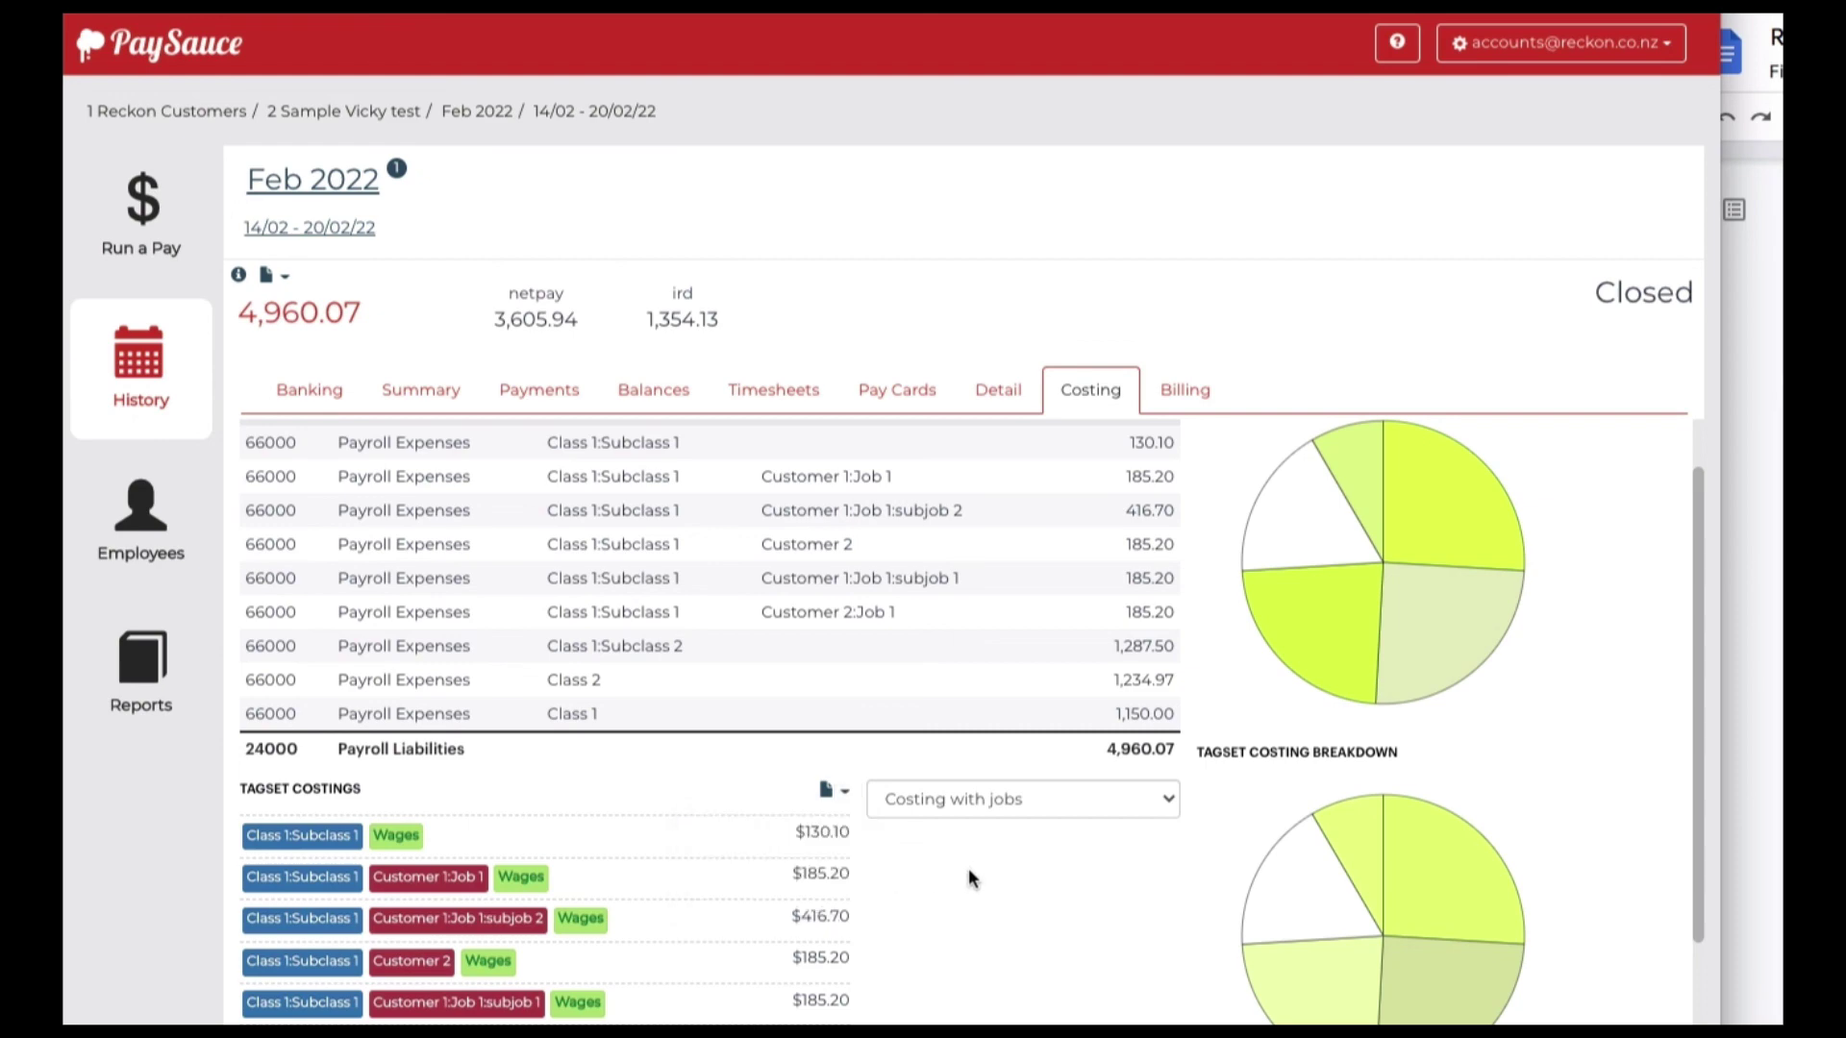